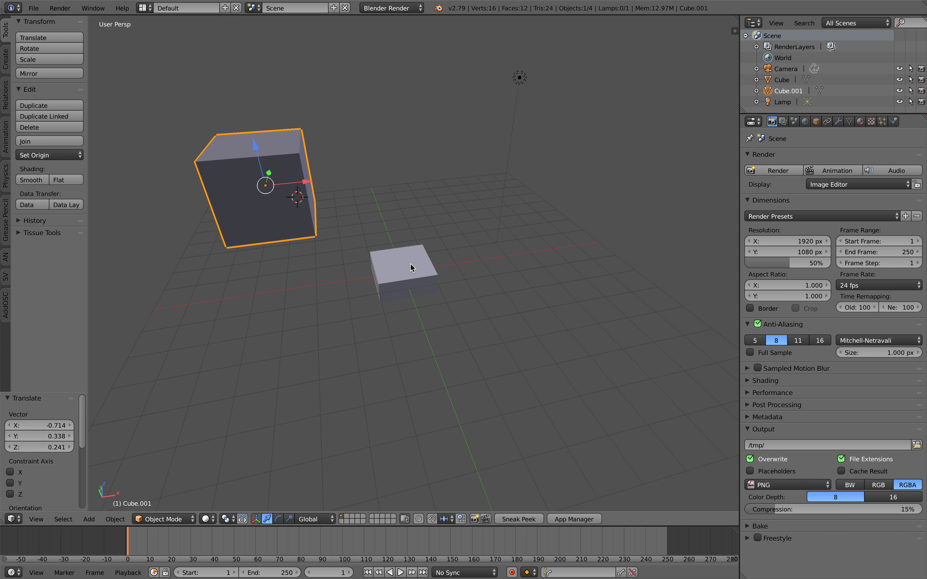
Step: Move the selected larger cube down to the grid centre so it overlaps the front of the flat box
middle_drag(412, 265, 407, 268)
key(g)
click(473, 367)
middle_drag(468, 142, 428, 137)
key(g)
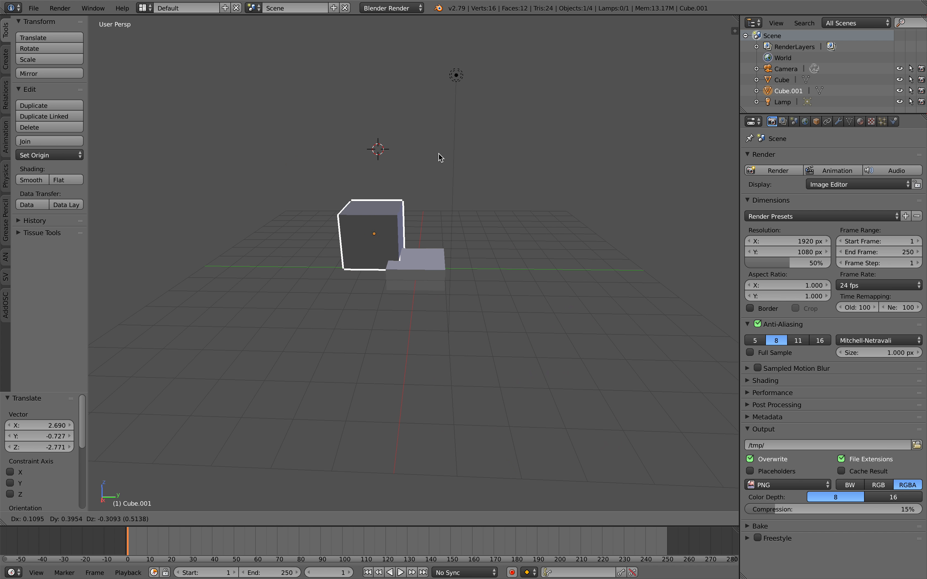
click(448, 175)
middle_drag(449, 175, 492, 194)
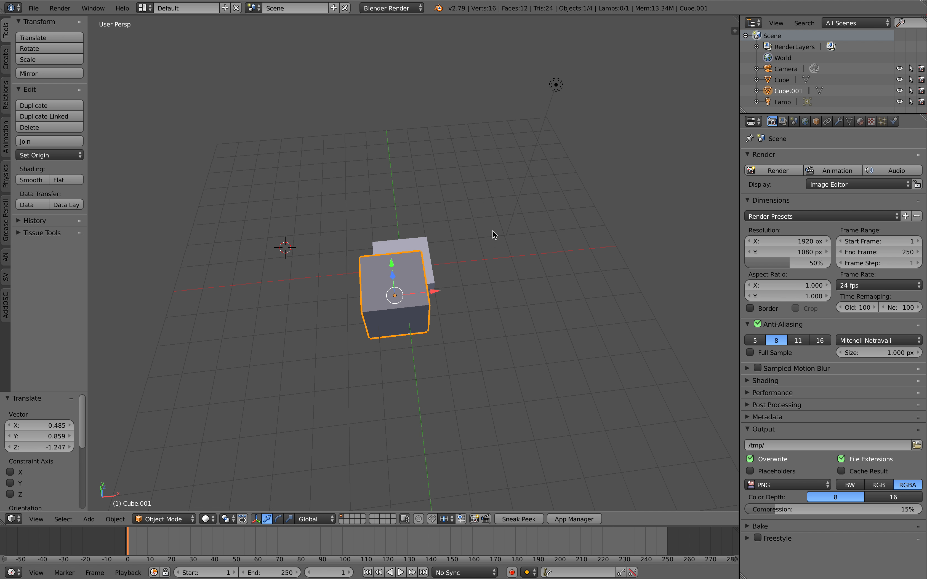
key(g)
click(493, 270)
Step: Scale the front cube along X so it is narrower than the flat box behind it
key(s)
key(x)
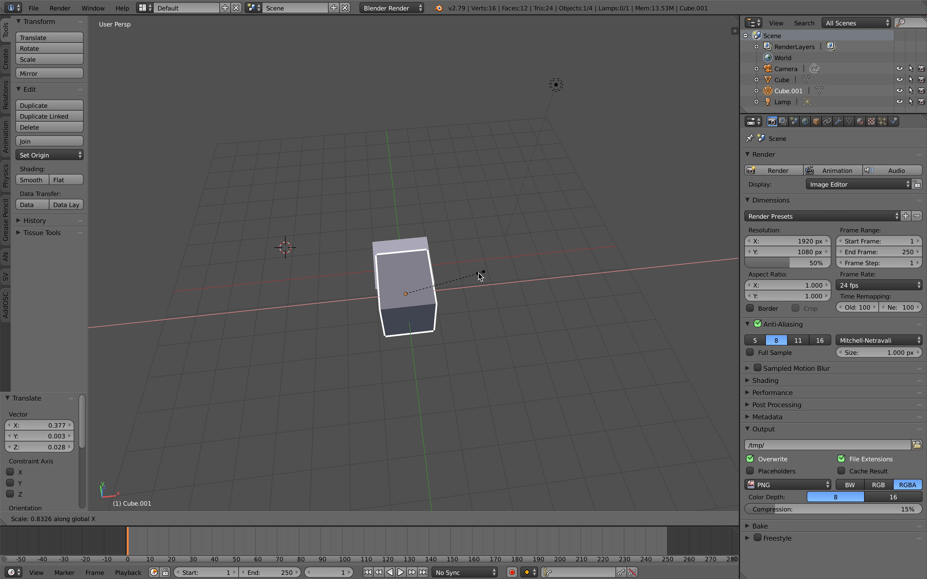
click(449, 271)
middle_drag(448, 270, 385, 259)
Step: Add a new cube mesh and move it beside the flat box
key(shift+a)
mouse_move(467, 264)
click(504, 275)
key(g)
click(497, 370)
middle_drag(493, 280, 366, 260)
key(g)
click(465, 282)
Step: Resize the new cube and adjust its position so it overlaps one side of the flat box
key(s)
click(489, 285)
key(g)
click(475, 283)
key(g)
click(452, 278)
key(s)
click(481, 287)
Step: Duplicate the side cube along X to the opposite side of the flat box and clear the selection
key(shift+d)
key(x)
click(472, 295)
key(a)
scroll(519, 269, up, 3)
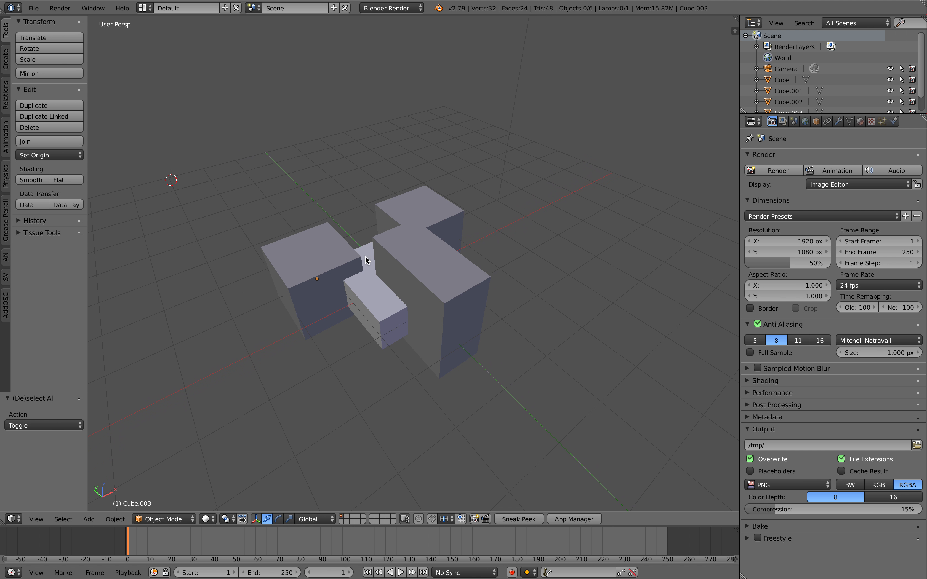
scroll(424, 217, down, 3)
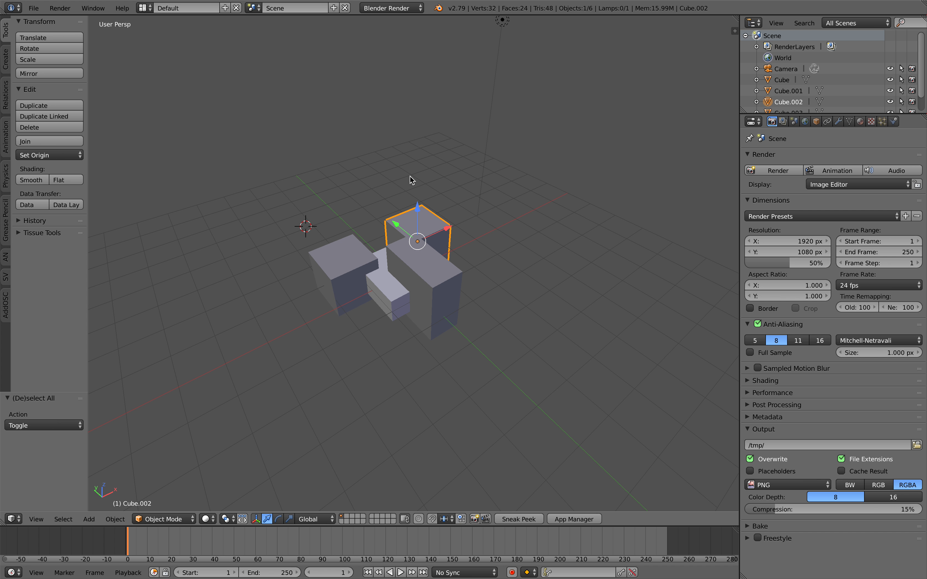
Step: Duplicate one of the side cubes and offset the copy about 1.22 along Y
middle_drag(410, 177, 394, 260)
right_click(391, 264)
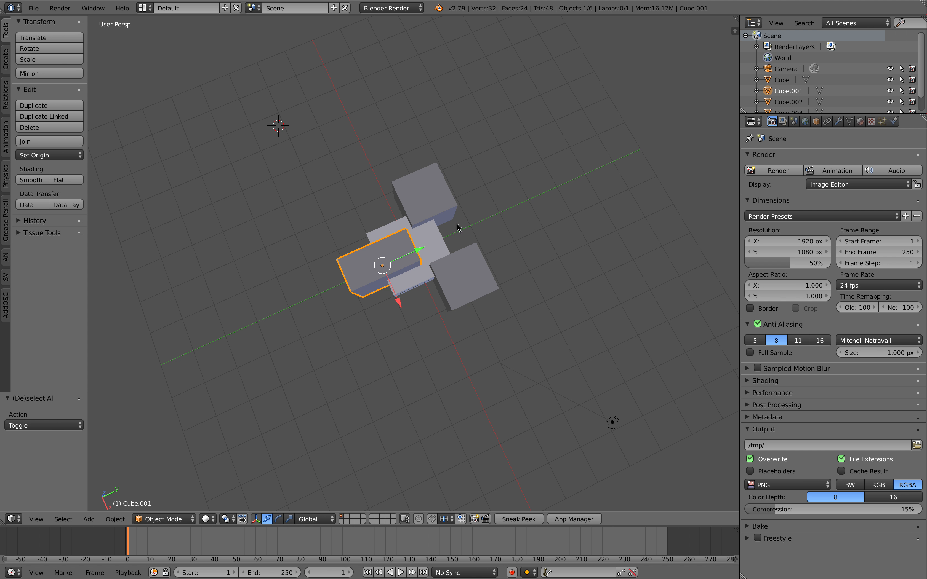
key(shift+d)
key(y)
click(508, 239)
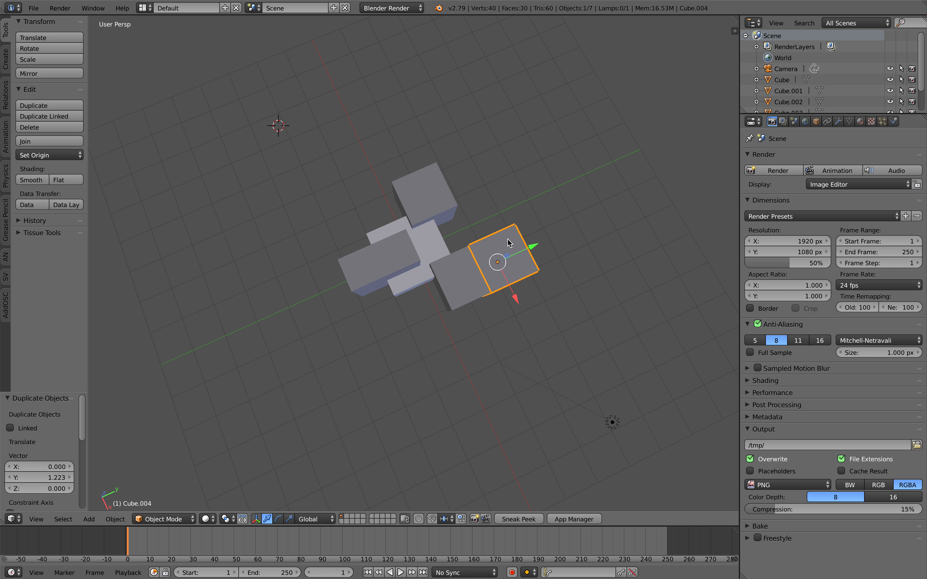
Step: Stretch the duplicated cube to about 3.4 times along X and flatten it along Z
middle_drag(507, 239, 520, 239)
key(s)
key(x)
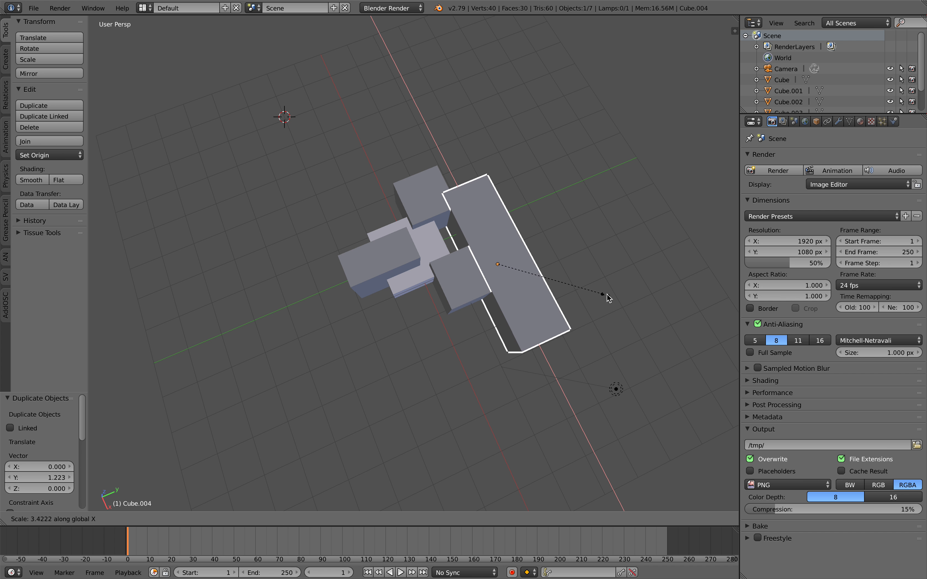
click(613, 299)
middle_drag(514, 275, 505, 255)
key(s)
key(z)
click(511, 263)
Step: Centre the stretched bar behind both side cubes and lengthen it about 1.36 times along X
drag(515, 290, 495, 250)
drag(512, 201, 517, 200)
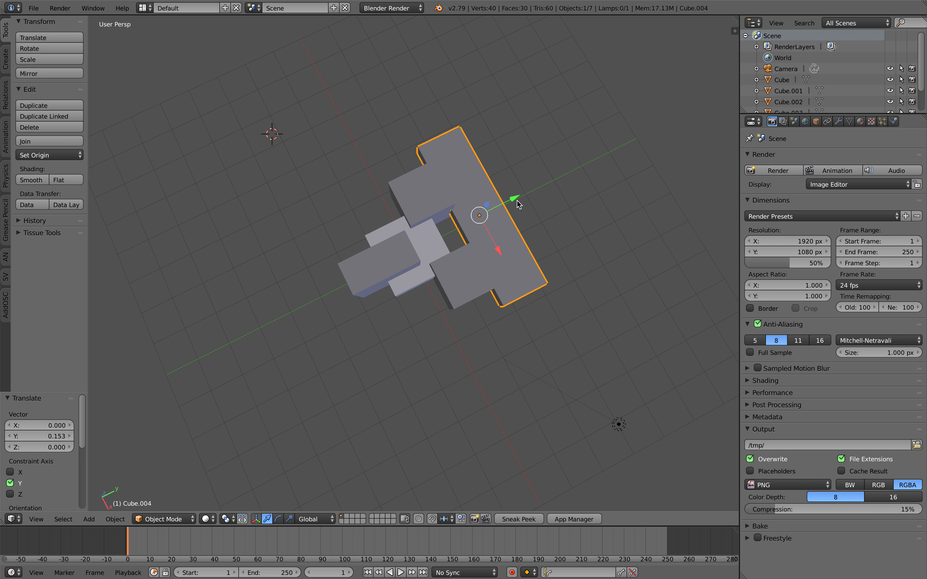
key(s)
key(x)
click(534, 213)
middle_drag(534, 213, 452, 229)
Step: Duplicate the tall front block and place the copy about 2.48 units forward along negative Y
right_click(453, 253)
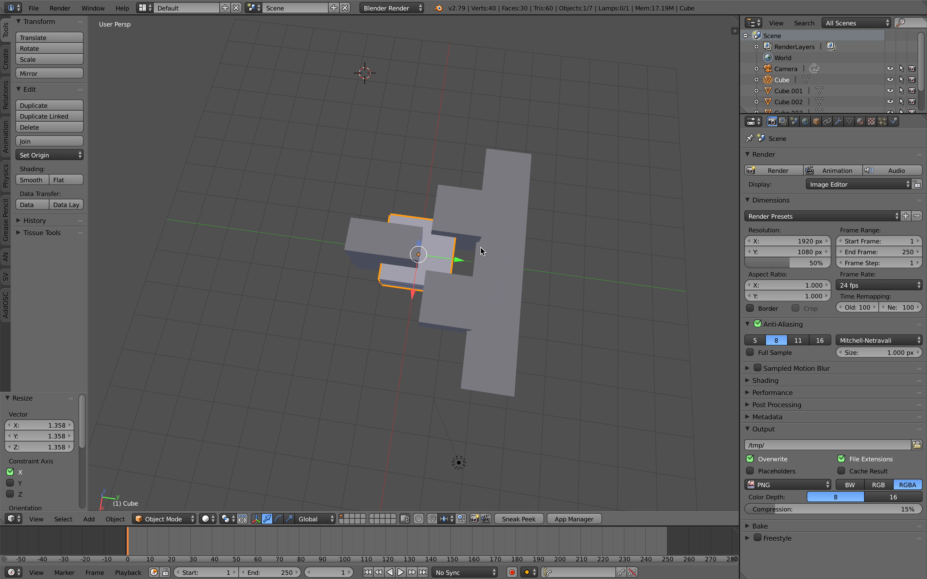
right_click(379, 242)
key(shift+d)
key(y)
click(347, 236)
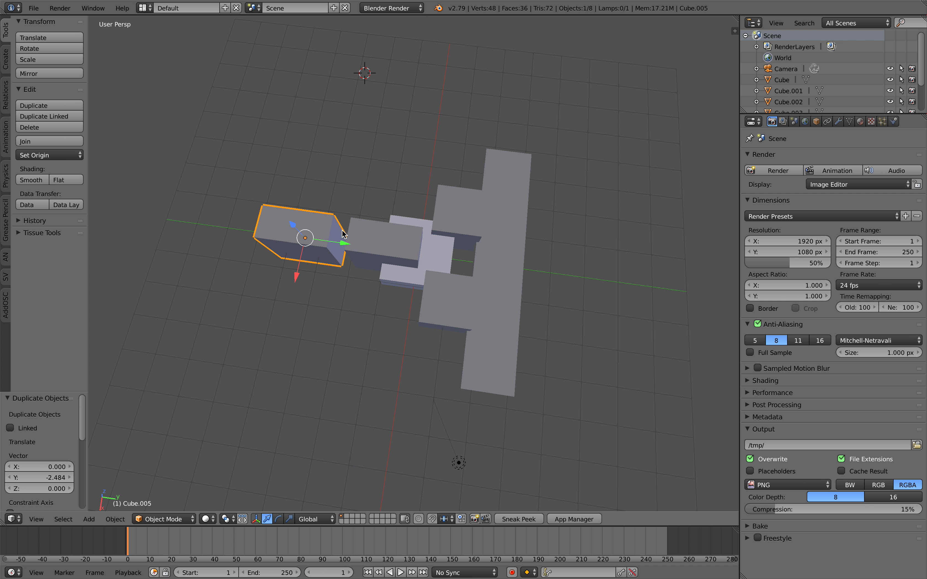
middle_drag(346, 236, 340, 205)
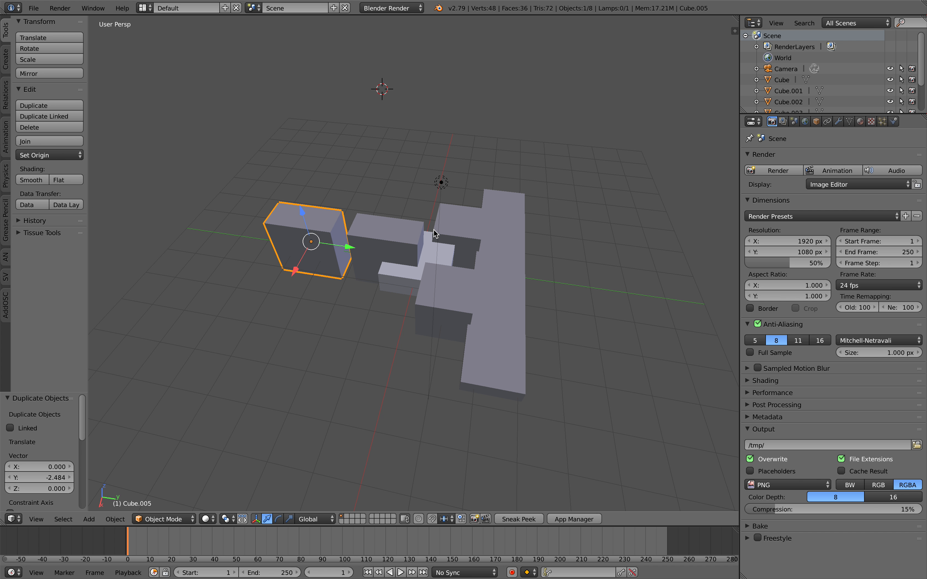
Step: Flatten the duplicated front block to about 0.35 along Z and stretch it about 6.9 times along Y
key(s)
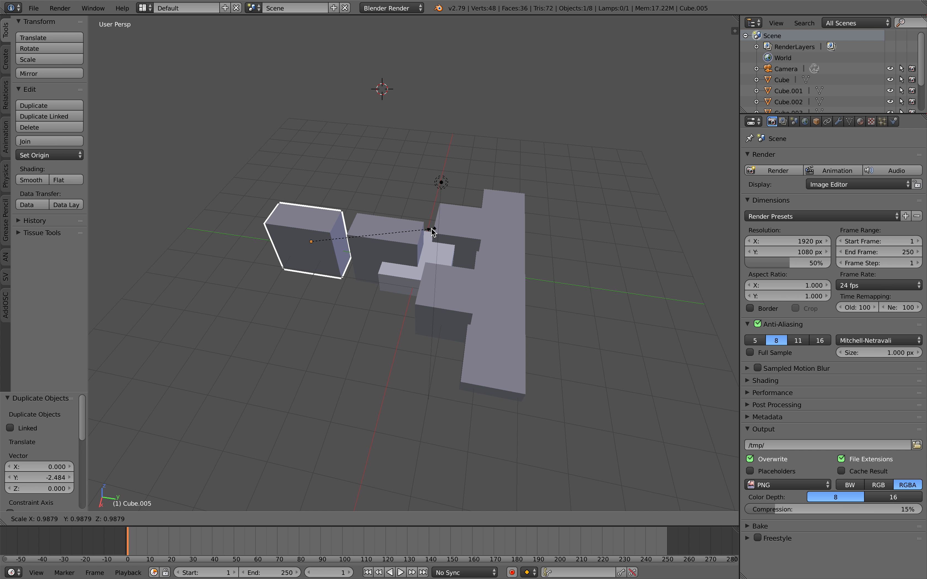
click(351, 223)
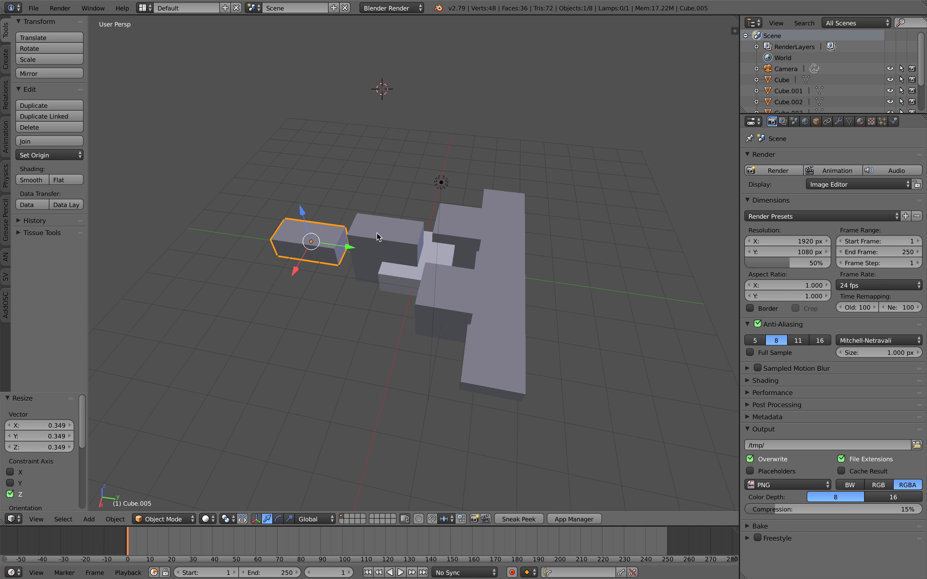
key(s)
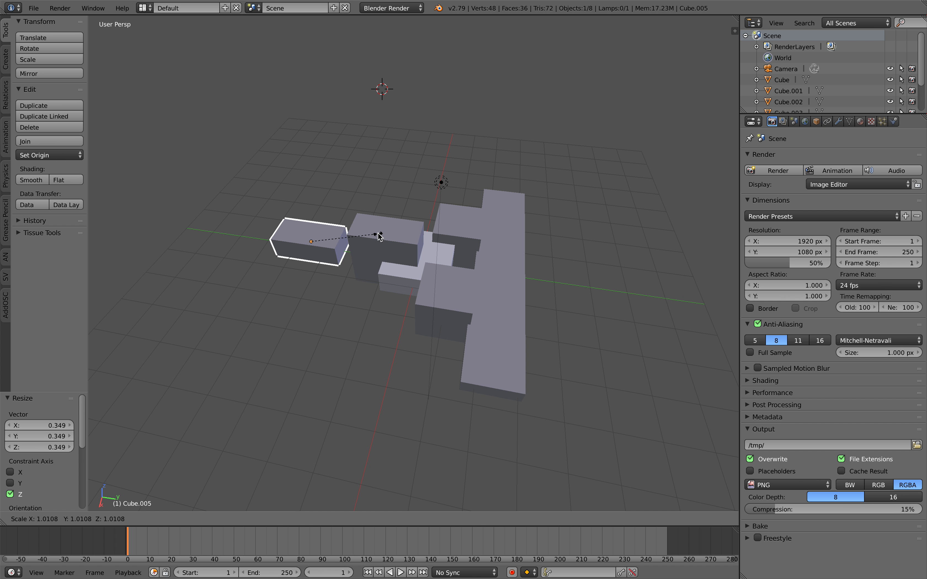
key(y)
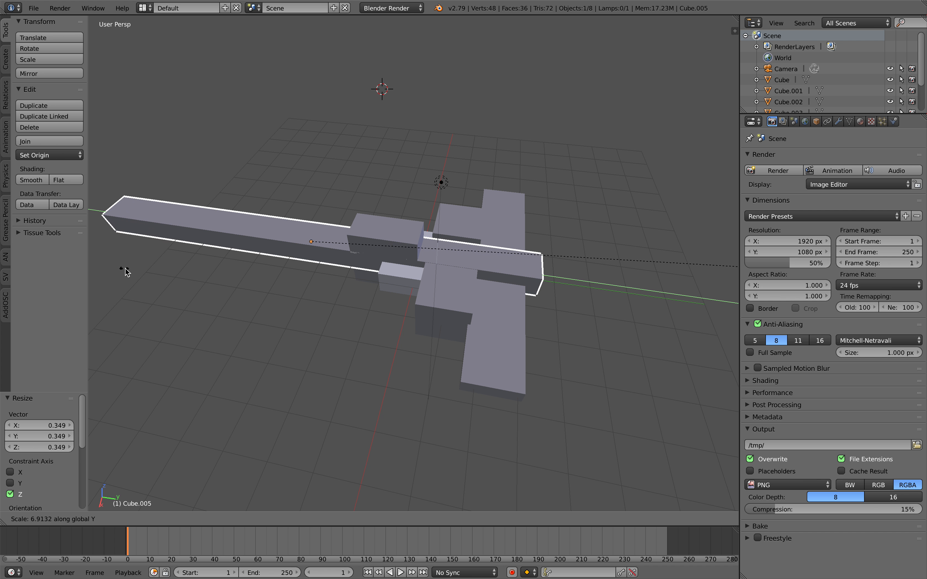
click(126, 269)
middle_drag(138, 269, 273, 273)
Step: Slide the long bar along Y through the middle of the assembly and adjust its scale
drag(352, 238, 460, 269)
key(s)
middle_drag(459, 269, 513, 275)
click(505, 285)
drag(497, 263, 489, 262)
mouse_move(489, 262)
middle_down()
mouse_move(479, 301)
mouse_move(470, 302)
mouse_move(480, 276)
middle_up()
Step: Duplicate a side cube, place the copy at the end of the wide crossbar, and enlarge it about 1.3 times
right_click(485, 271)
key(shift+d)
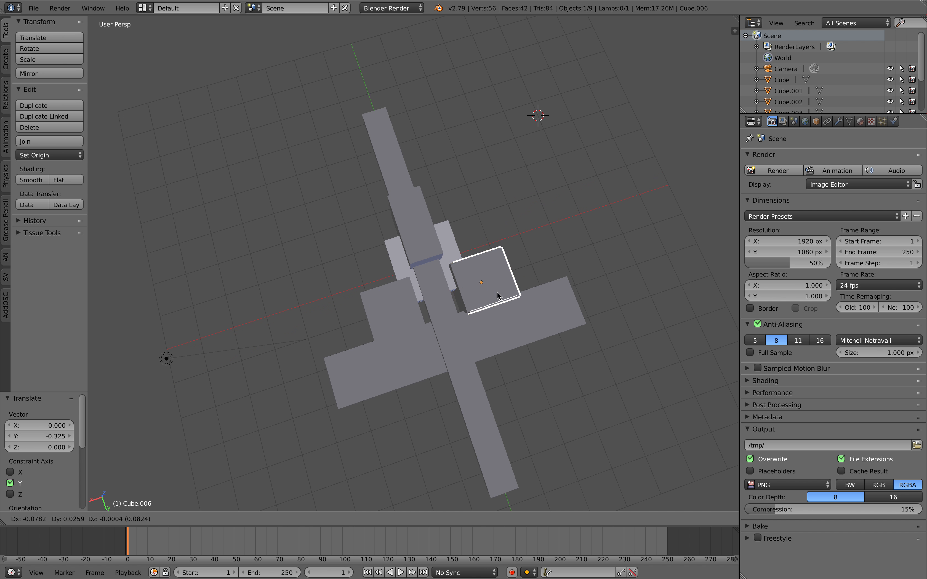
click(590, 307)
key(s)
click(597, 311)
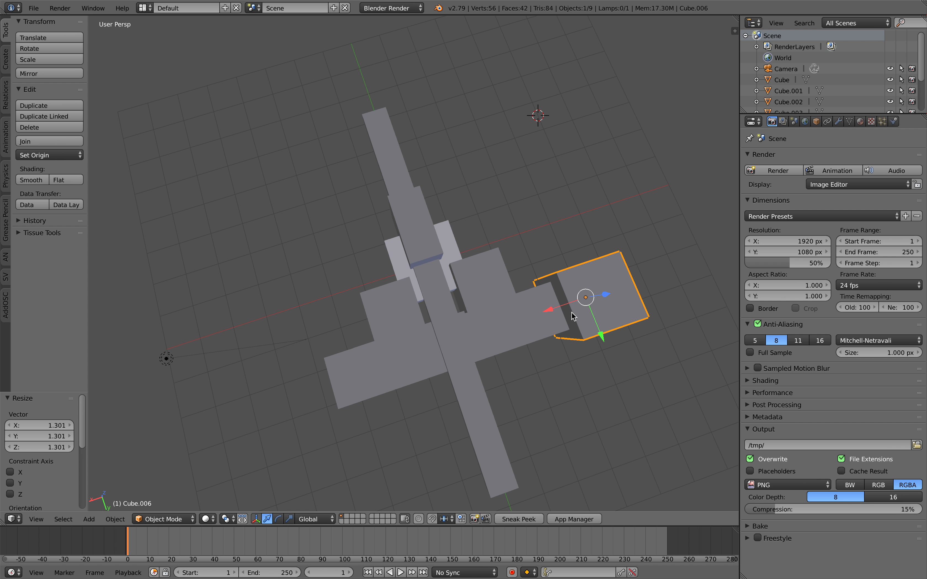
Step: Raise the crossbar's end block about 0.15 along Z and flatten it to about 0.64 in height
middle_drag(597, 311, 560, 284)
key(g)
key(z)
click(618, 302)
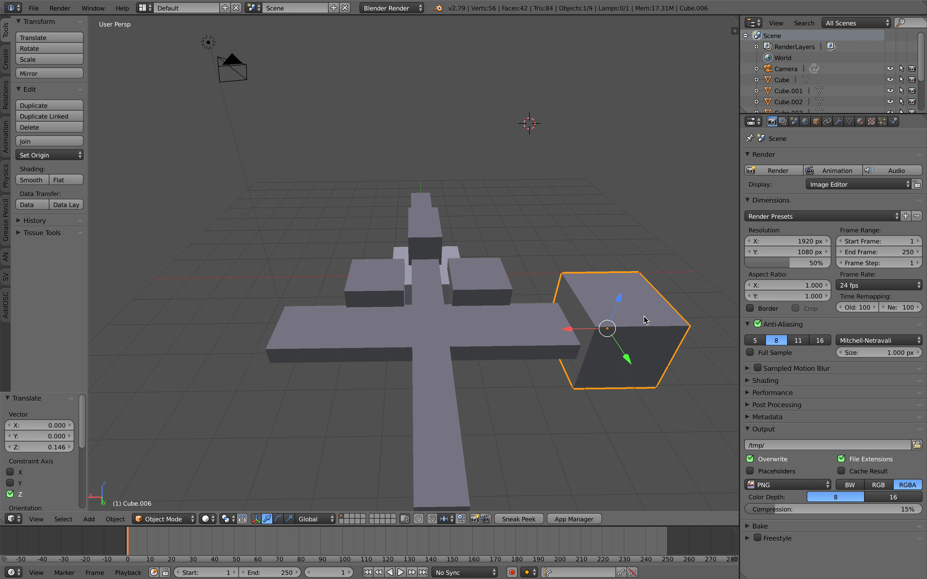
key(s)
click(642, 323)
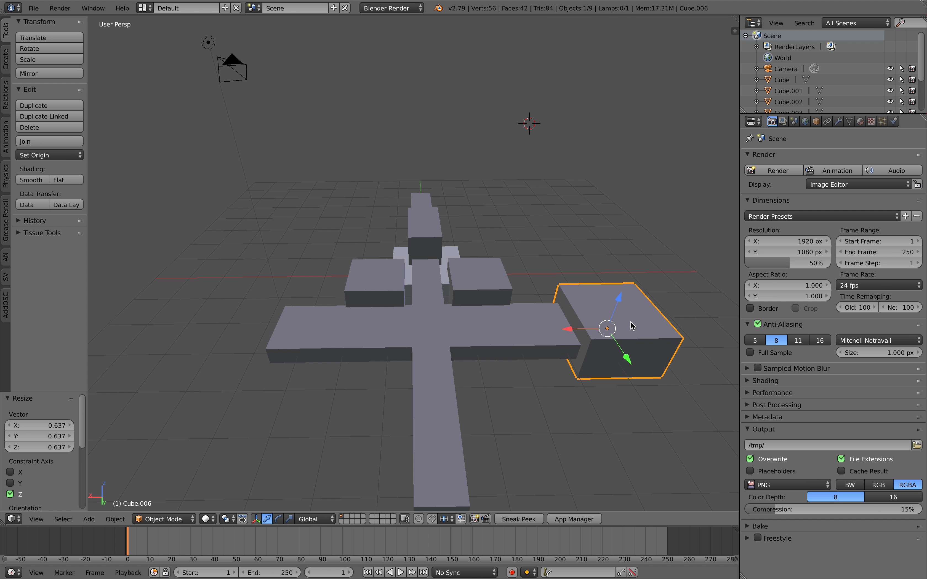
Step: Duplicate the end block about 7.94 units along X onto the opposite end of the crossbar
key(shift+d)
key(x)
click(311, 317)
Step: Duplicate the tall front block about 5.96 units along Y and rotate the copy 90 degrees about Y
middle_drag(342, 317, 460, 288)
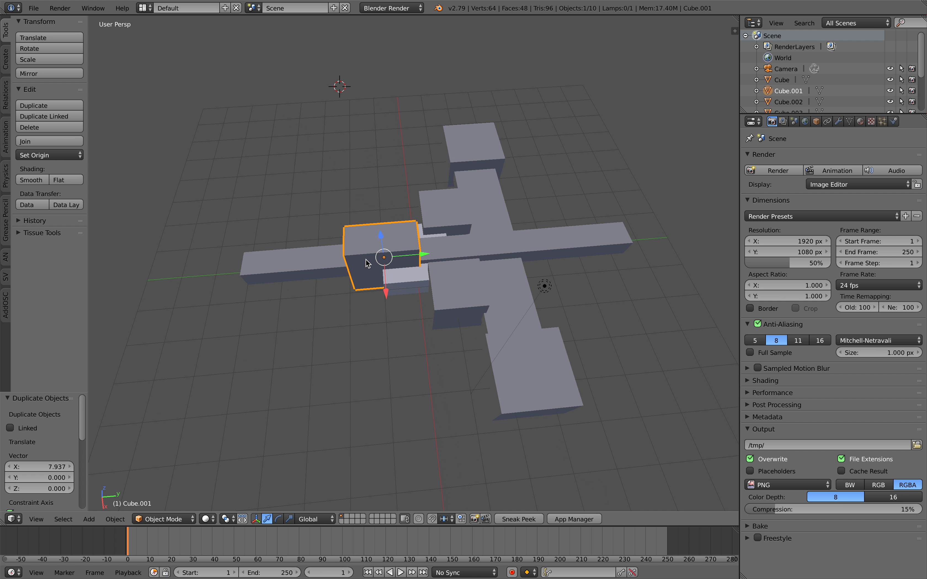
key(shift+d)
key(y)
click(572, 255)
middle_drag(572, 255, 512, 297)
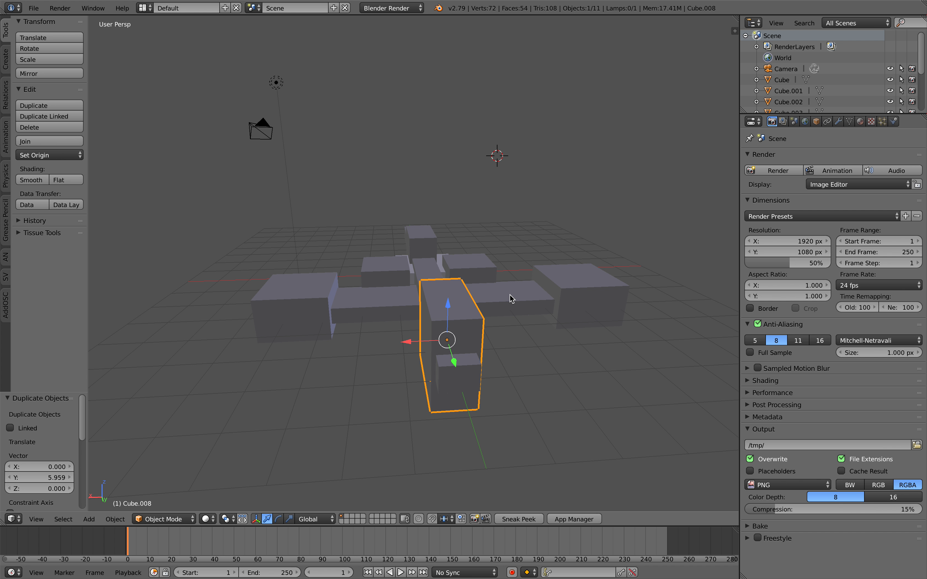
key(r)
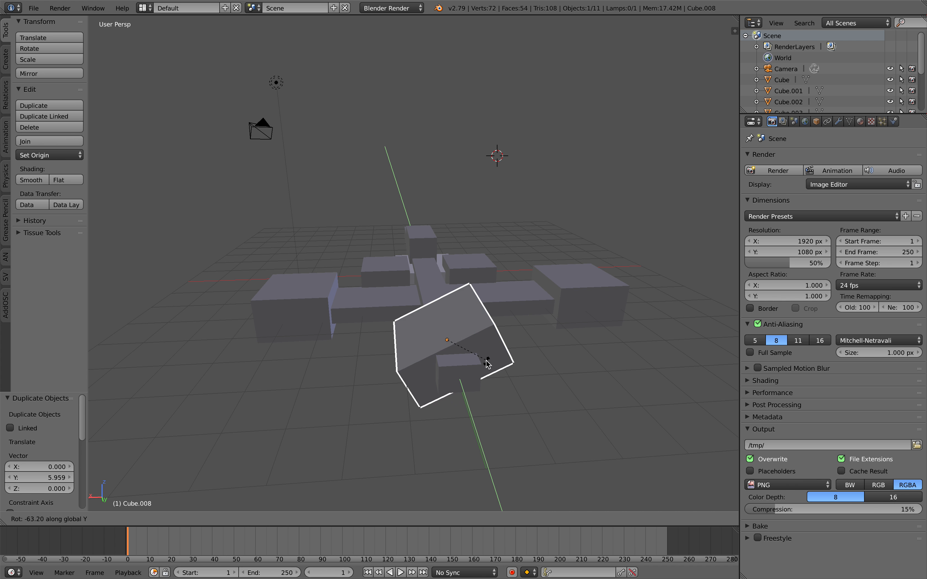
text(90)
key(Return)
Step: Delete the lamp and the camera, leaving only the boxes in the scene
middle_drag(482, 364, 556, 370)
right_click(338, 286)
middle_drag(337, 287, 403, 291)
key(a)
scroll(402, 292, up, 2)
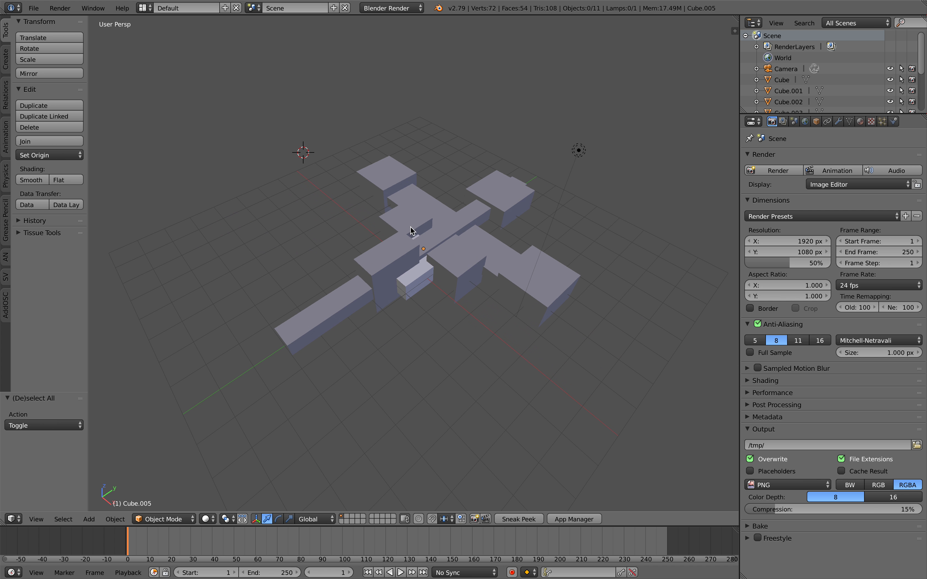
scroll(417, 231, down, 3)
right_click(506, 201)
shift+right_click(452, 389)
key(x)
key(Return)
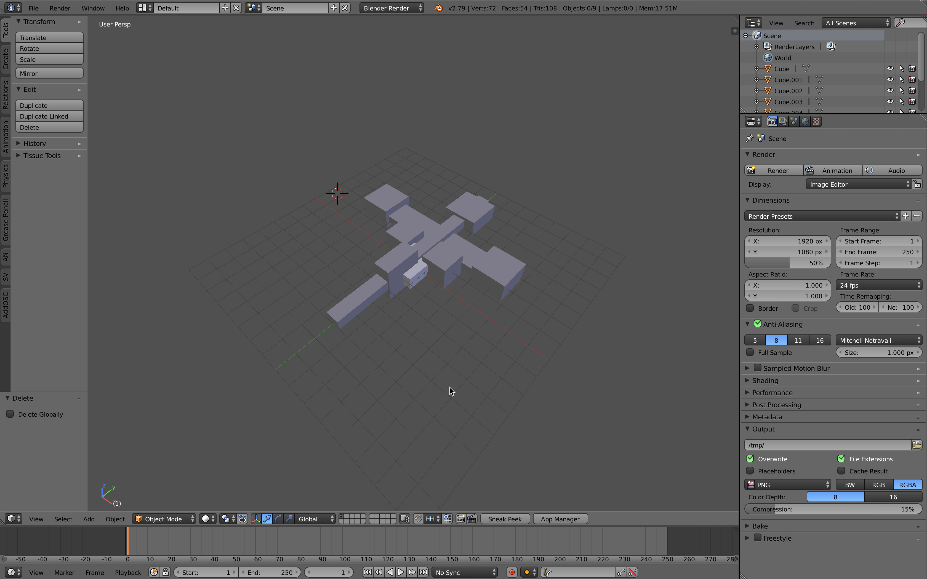
Step: Save the scene to the Desktop as sv_boxes_boolean_manual_00
scroll(454, 345, up, 3)
middle_drag(457, 338, 437, 301)
key(ctrl+s)
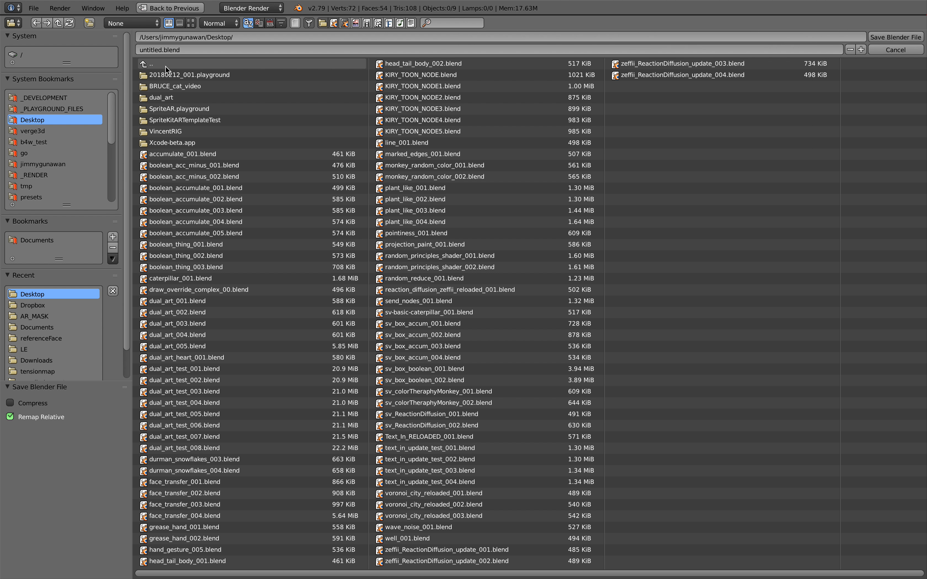
click(159, 49)
text(sv_boxes_boolean_manual_00)
key(Return)
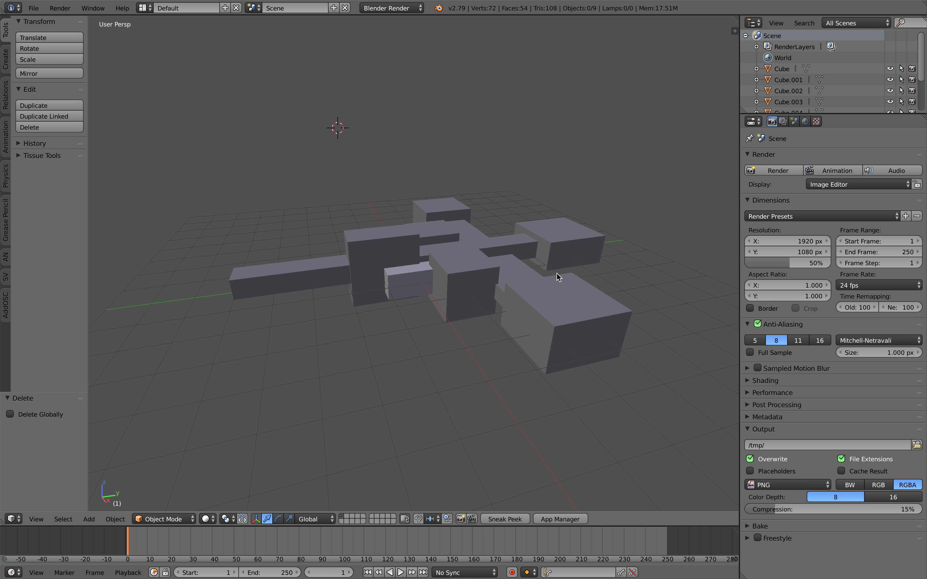
Step: Switch the screen layout to Compositing
middle_drag(558, 277, 445, 279)
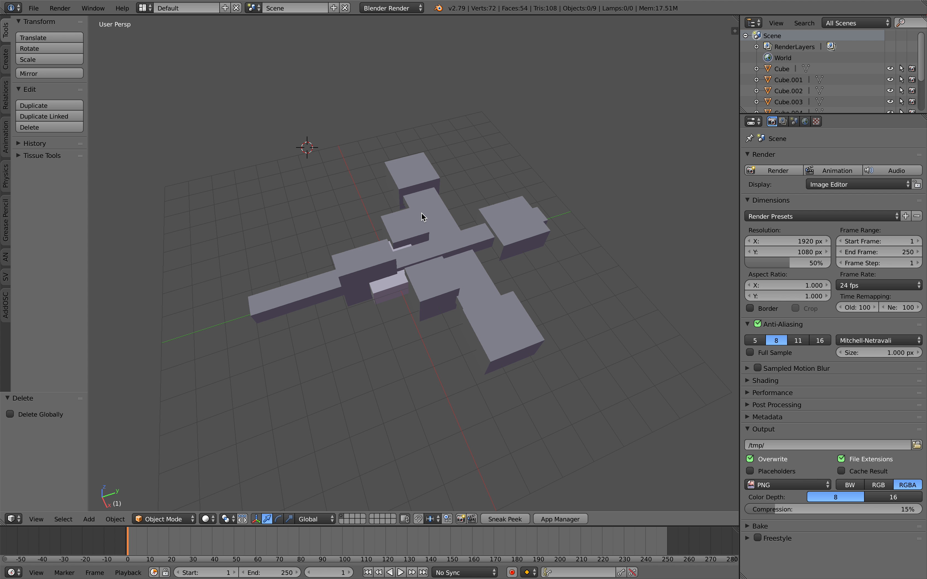
middle_drag(422, 216, 410, 215)
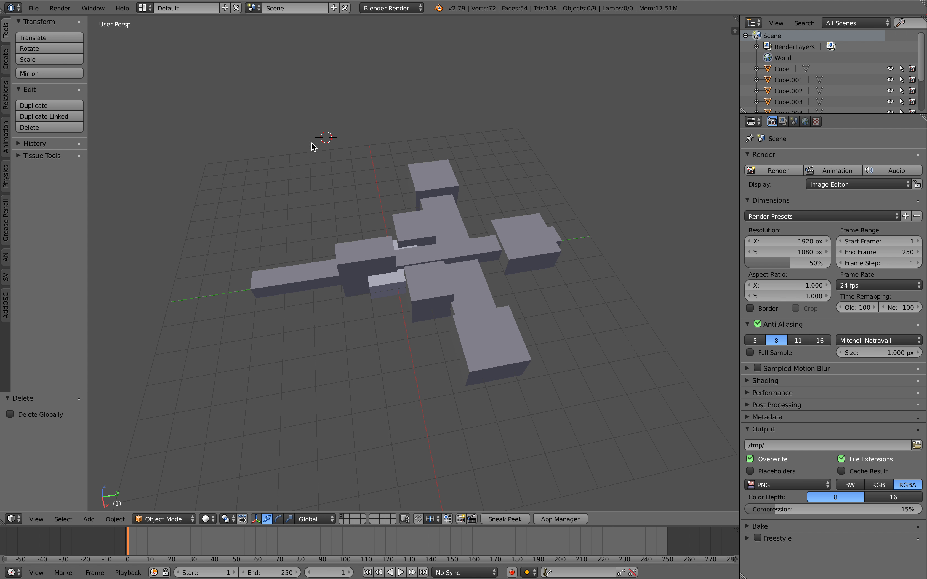
click(145, 8)
click(199, 44)
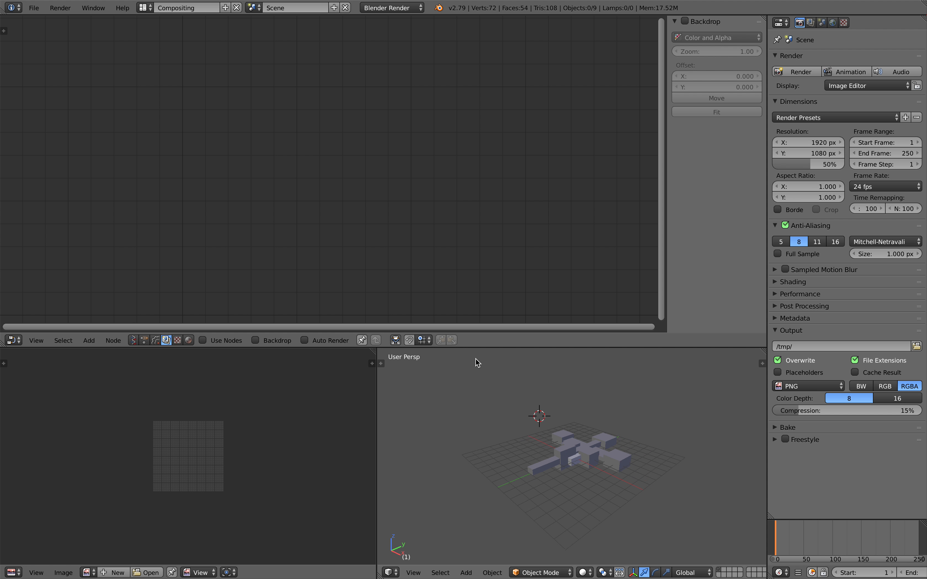
Step: Select all the boxes in the 3D view and save the file over the existing one
scroll(479, 359, up, 4)
middle_drag(554, 414, 558, 442)
key(a)
scroll(555, 439, down, 1)
key(a)
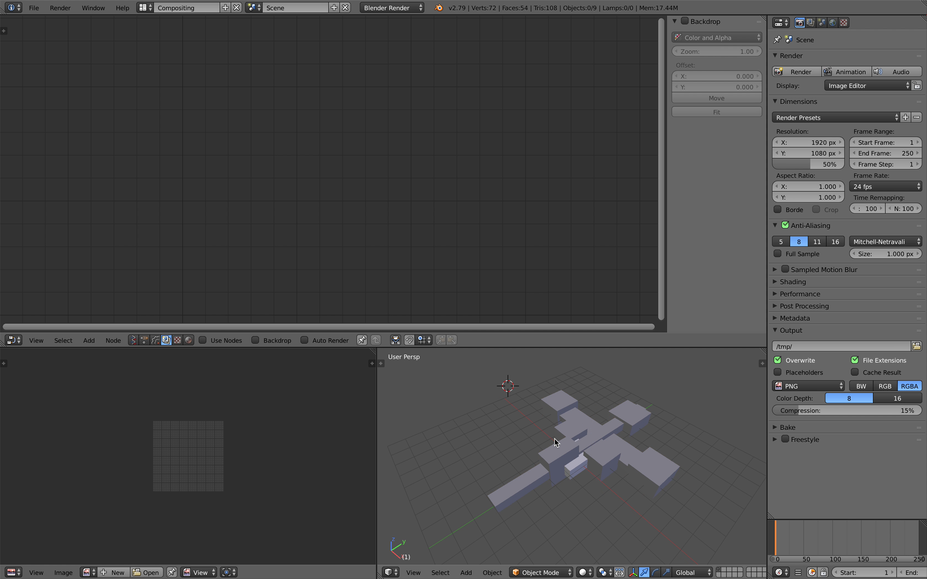
scroll(536, 406, down, 1)
key(a)
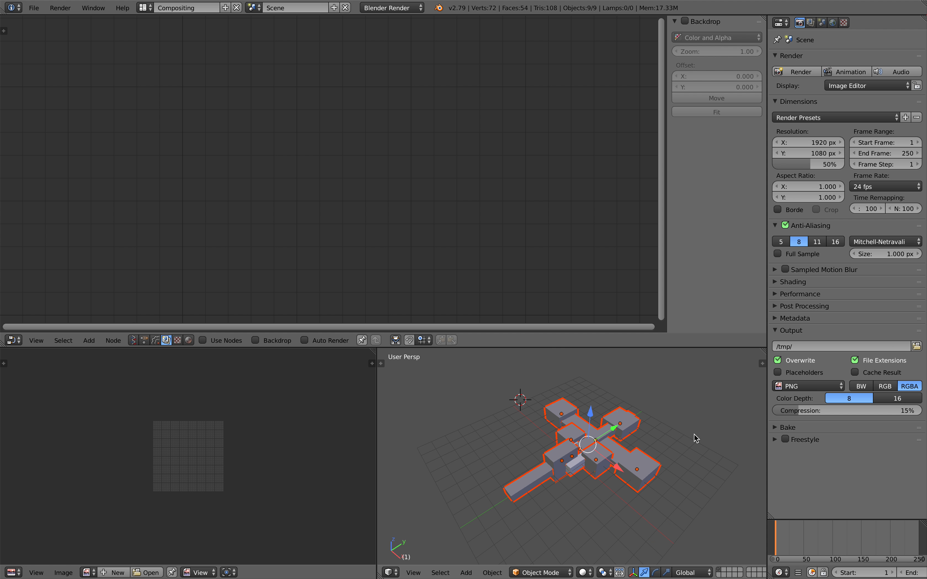
key(ctrl+s)
click(607, 417)
Step: Create a new Sverchok node tree and add an Objects in mk3 node to it
click(133, 340)
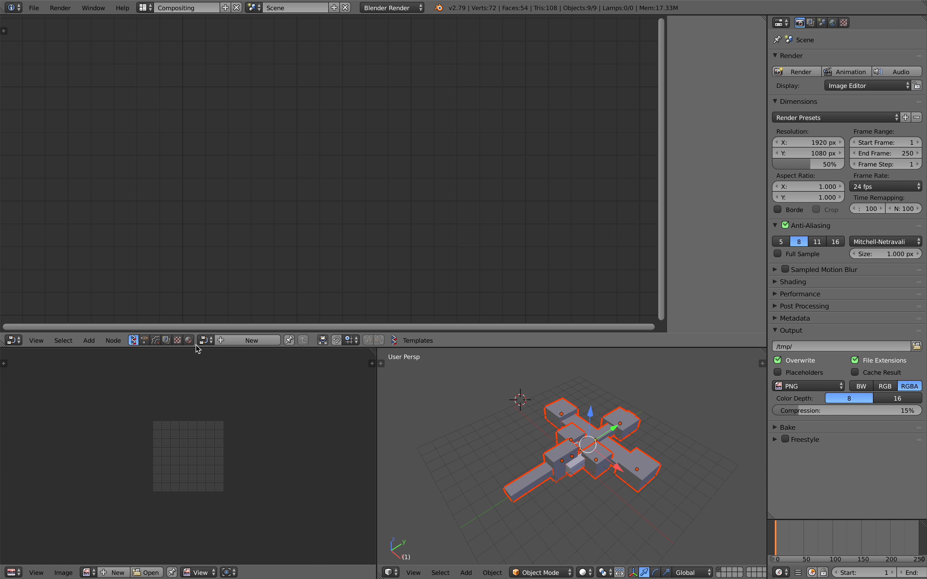
click(237, 341)
key(alt+space)
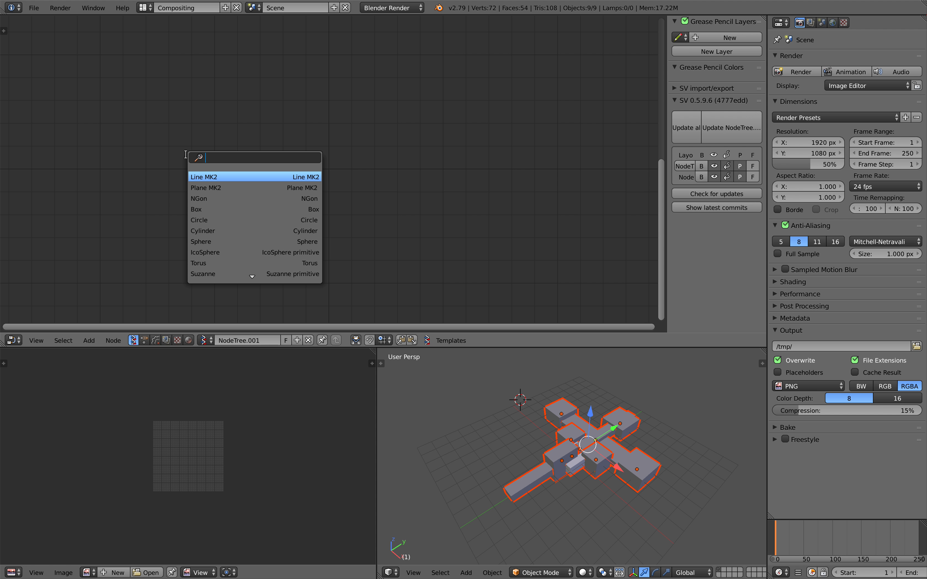
text(objects)
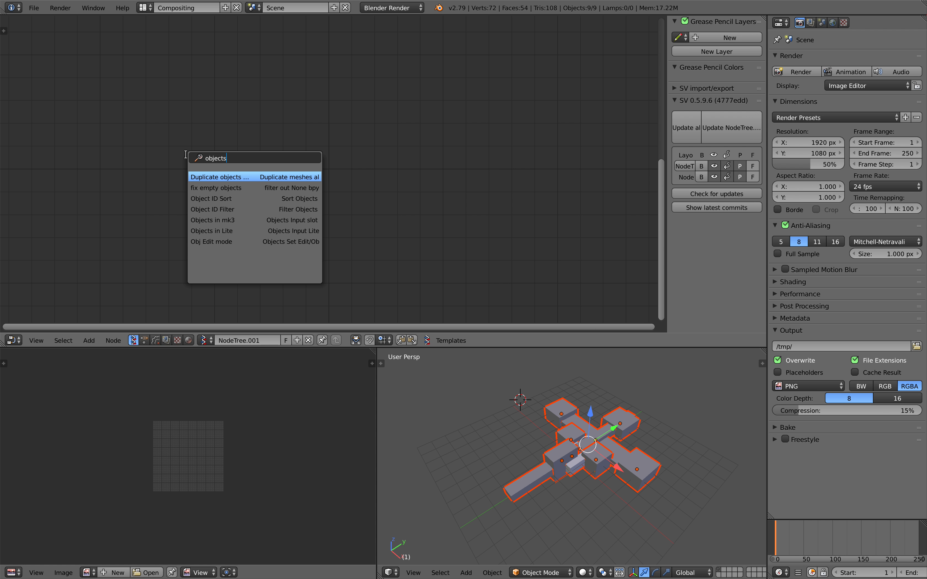
text(s)
key(ctrl+BackSpace)
text(obejcts)
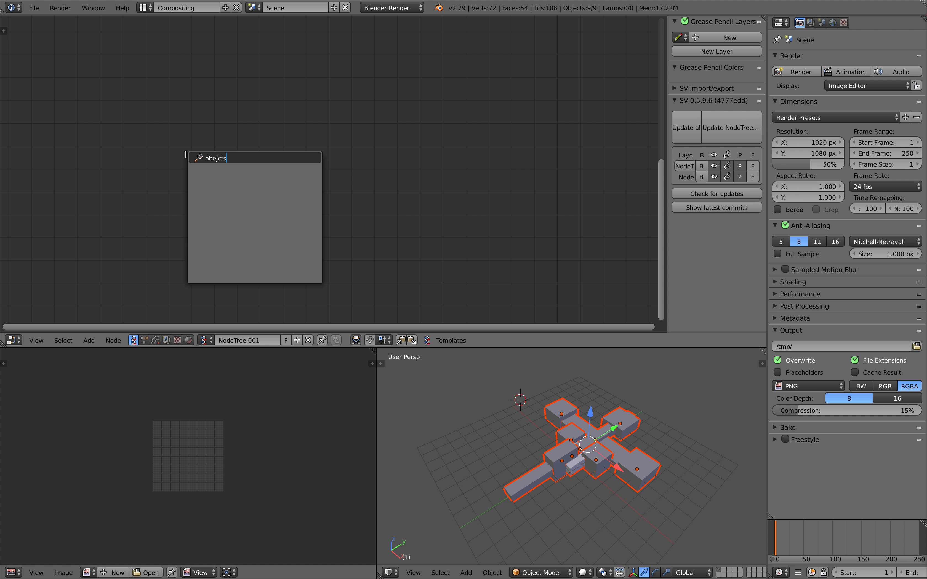
key(BackSpace)
text(jects i)
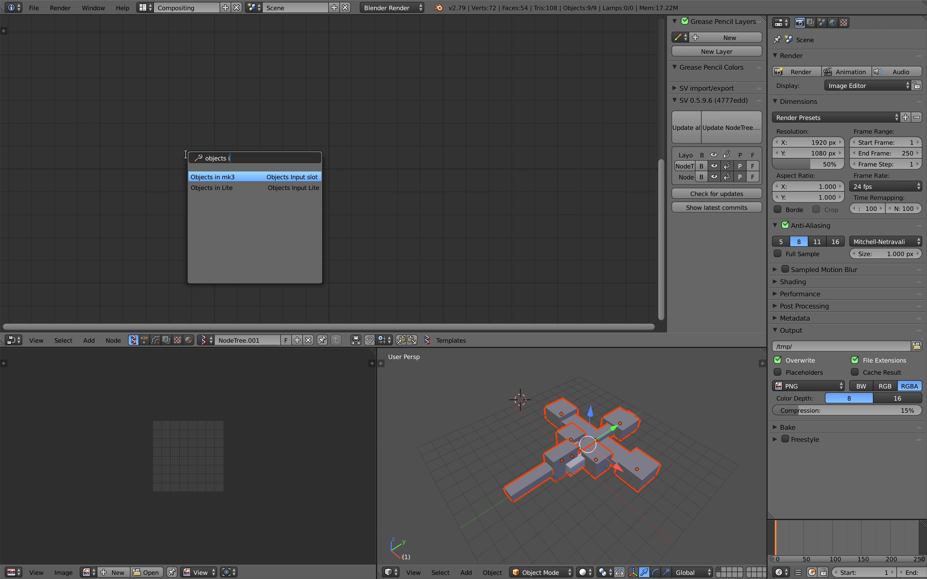
key(Return)
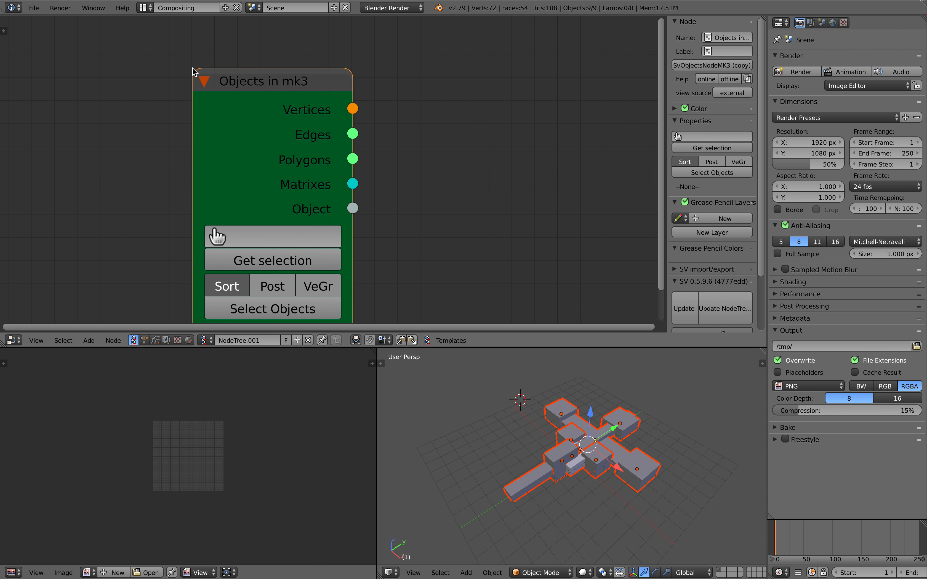
click(237, 104)
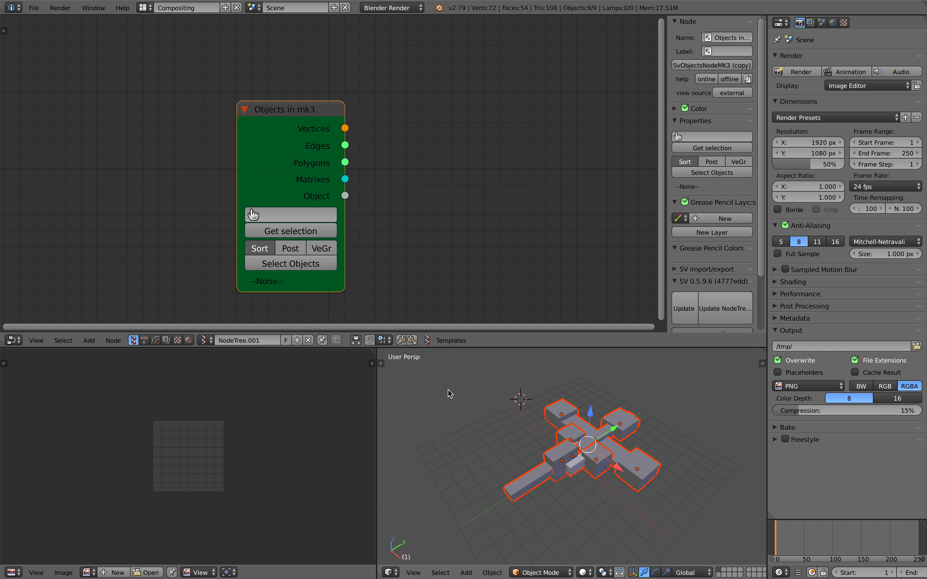
Step: Extend the 3D view over the image editor and put all the boxes into one group
drag(378, 354, 364, 413)
key(a)
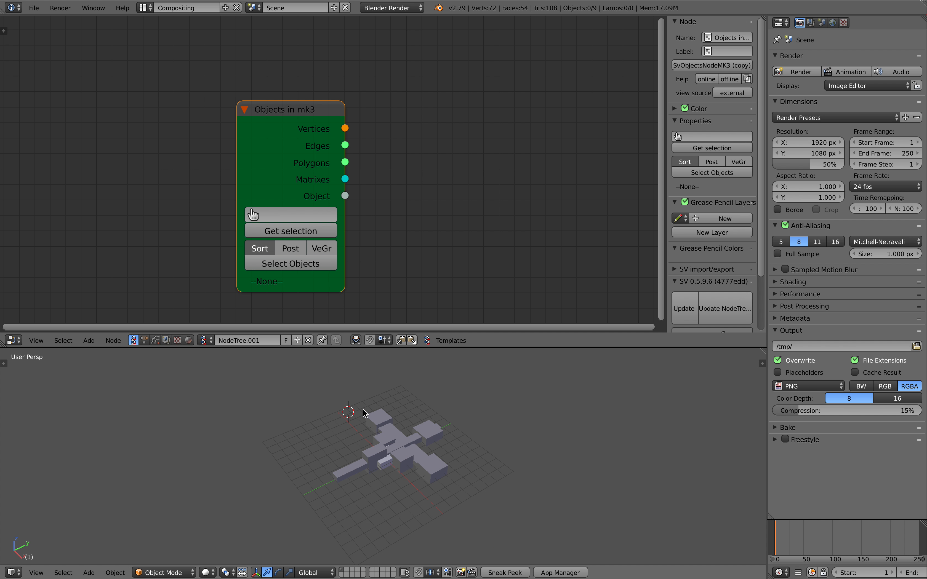
key(b)
drag(294, 379, 475, 497)
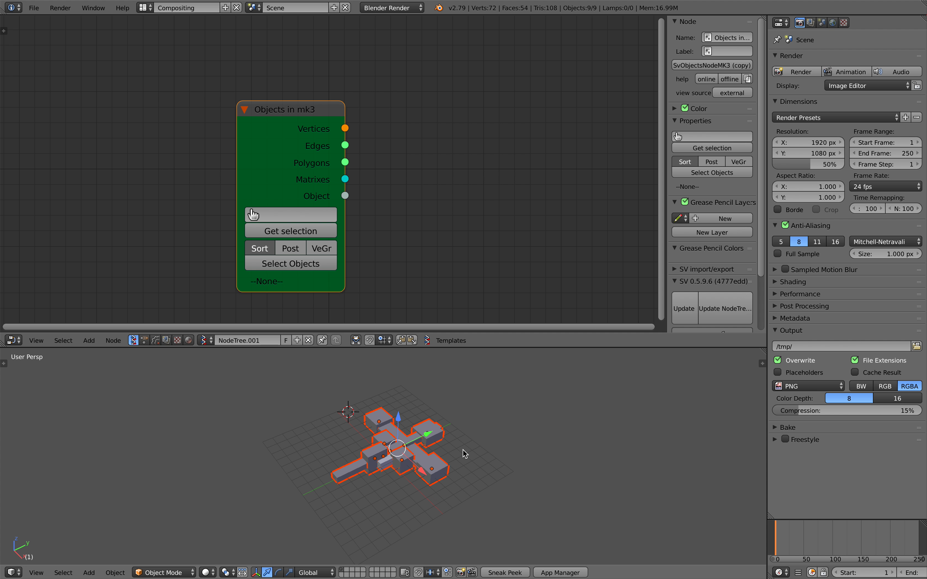
scroll(462, 449, up, 1)
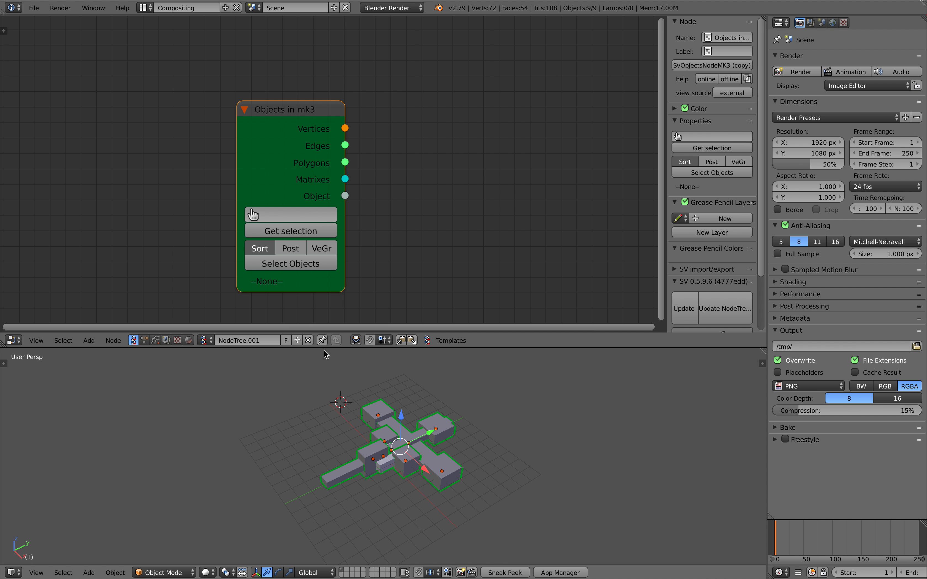
Step: Set Group as the source of the Objects in mk3 node and get its objects
click(290, 214)
click(275, 234)
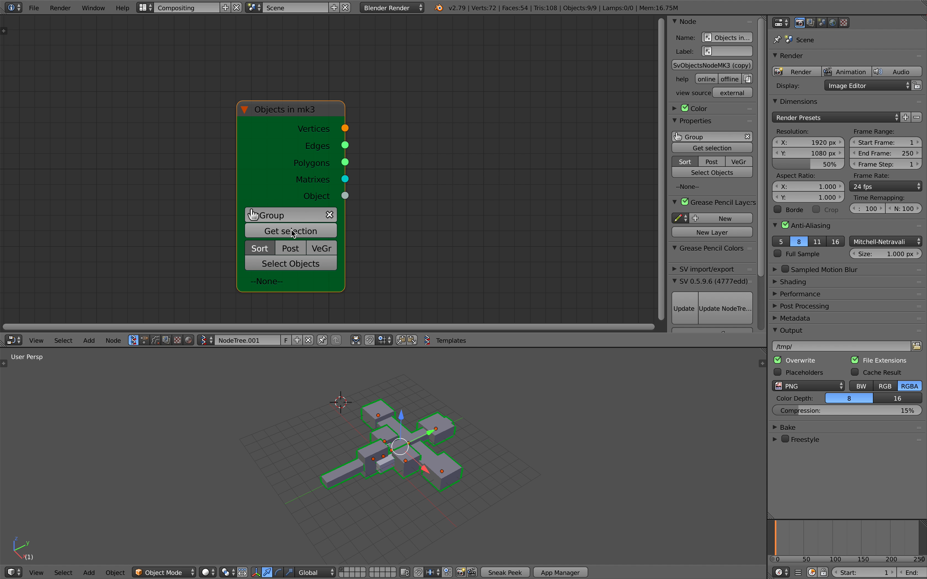
click(292, 232)
Step: Connect a Viewer Draw node to the Objects in mk3 node and place it beside that node
scroll(380, 221, down, 5)
middle_drag(379, 221, 288, 211)
scroll(341, 210, up, 1)
right_click(246, 110)
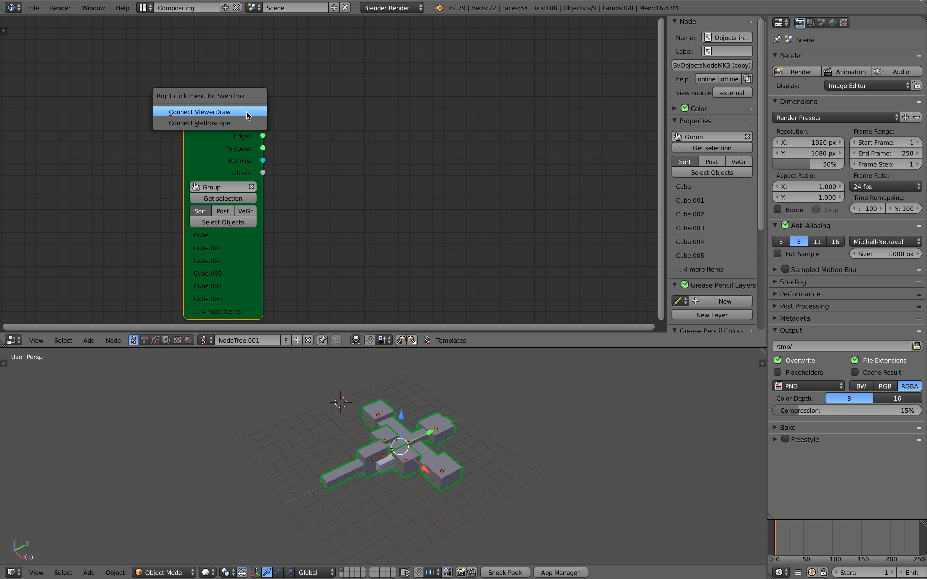
click(248, 111)
drag(308, 111, 376, 109)
Step: Attach a Matrix in node to the Viewer Draw matrix input and spread the nodes out so none overlap
scroll(456, 425, up, 3)
middle_drag(457, 429, 415, 392)
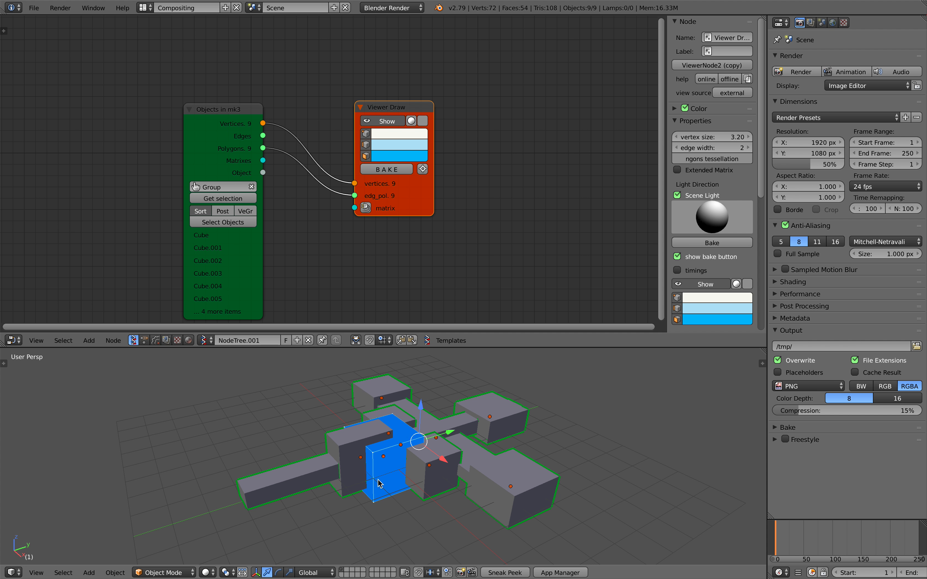
middle_drag(378, 447, 392, 462)
click(365, 208)
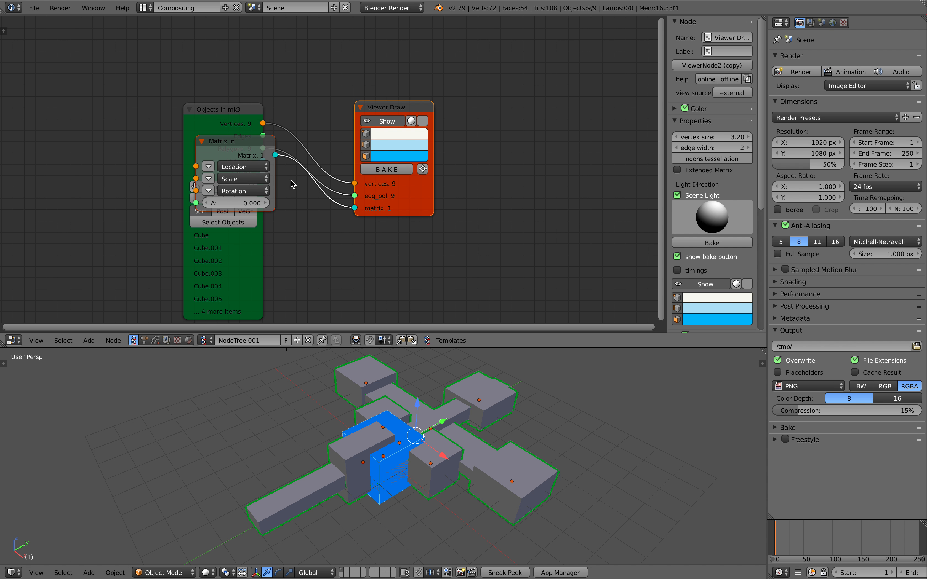
drag(242, 149, 314, 245)
drag(413, 199, 450, 169)
drag(317, 243, 346, 237)
middle_drag(304, 245, 345, 222)
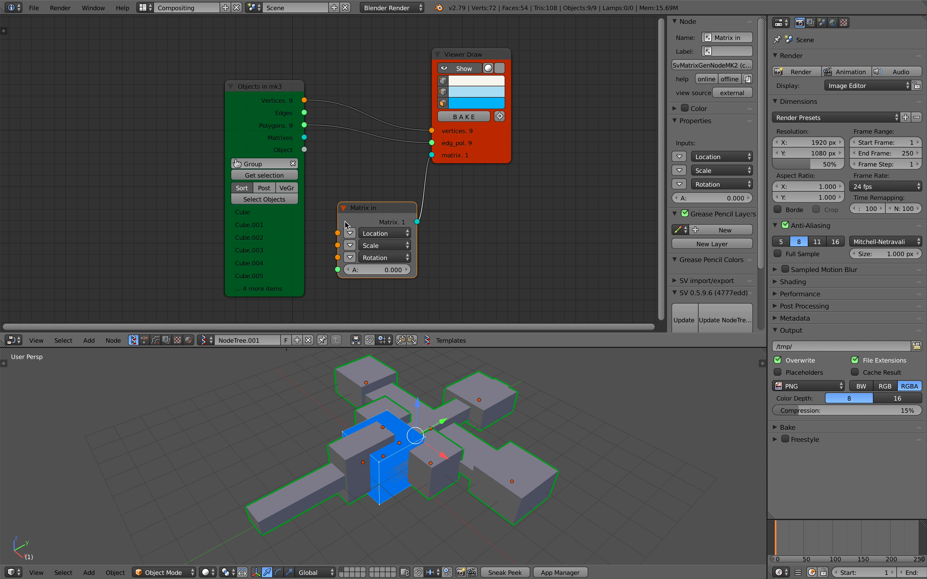
Step: Set the Matrix in node's X location to 9.420 to offset the preview, and deselect all the boxes
click(349, 234)
drag(369, 235, 402, 235)
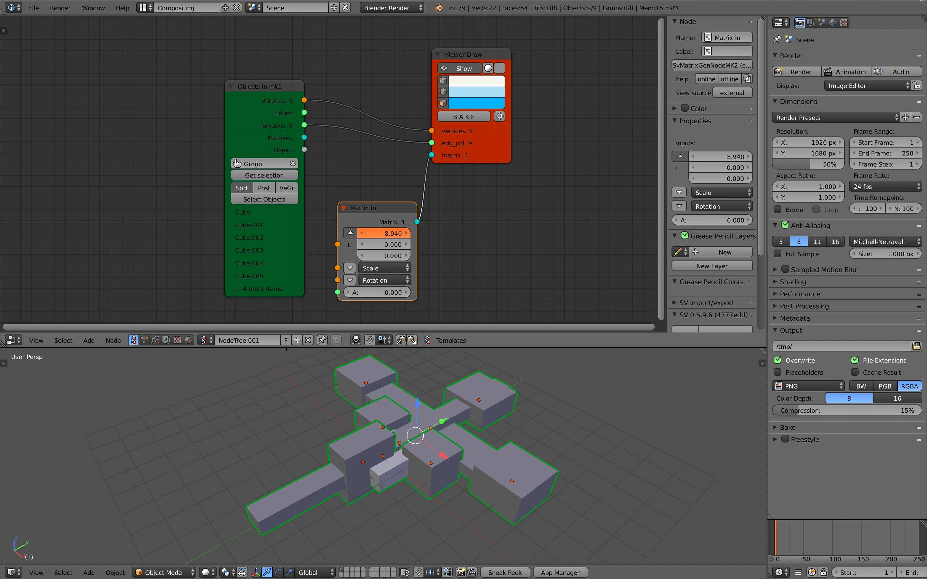
scroll(425, 416, down, 3)
middle_drag(425, 413, 459, 411)
key(a)
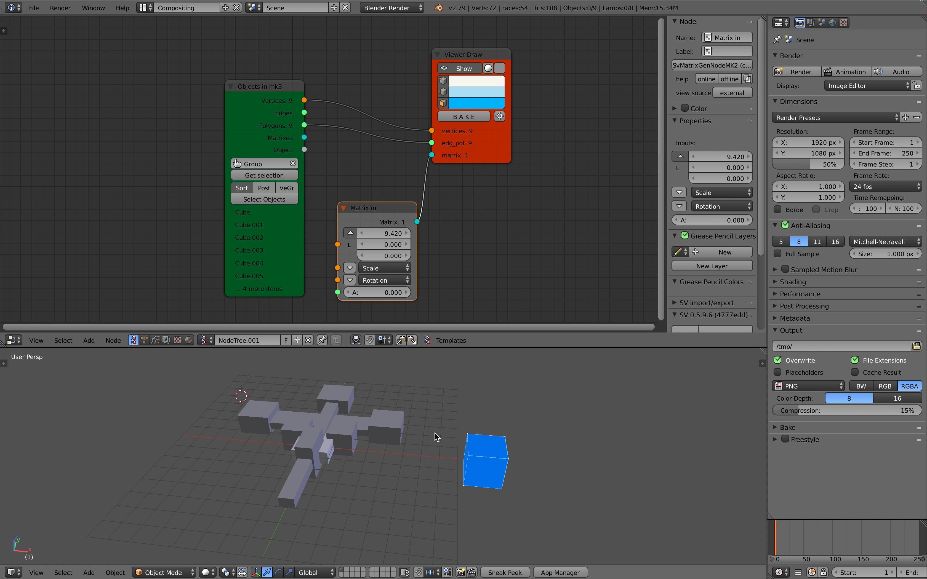
Step: Move the Objects in mk3 node farther from the Viewer Draw node to make room between them, and save the file
drag(246, 120, 237, 104)
middle_drag(253, 68, 234, 65)
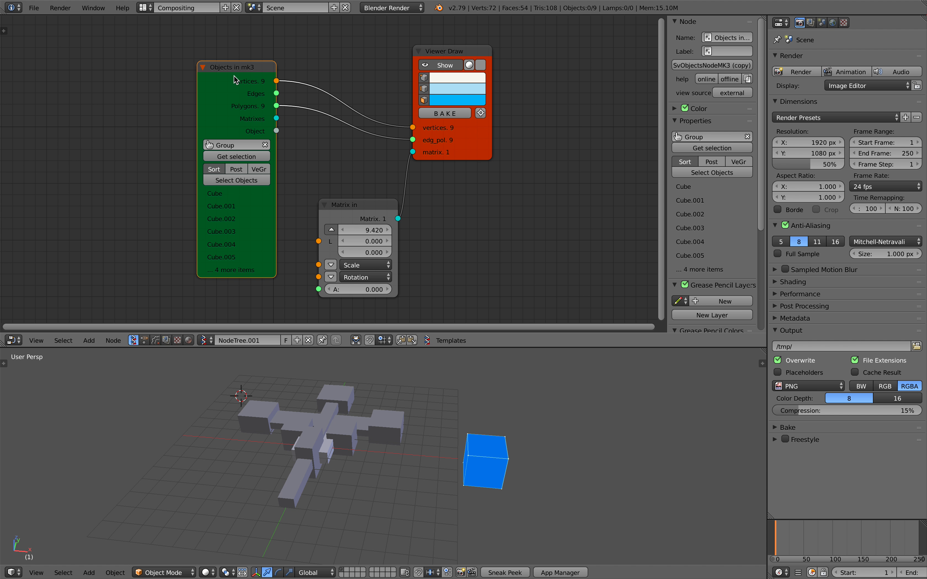
drag(233, 75, 204, 73)
key(ctrl+s)
click(204, 73)
drag(249, 113, 254, 99)
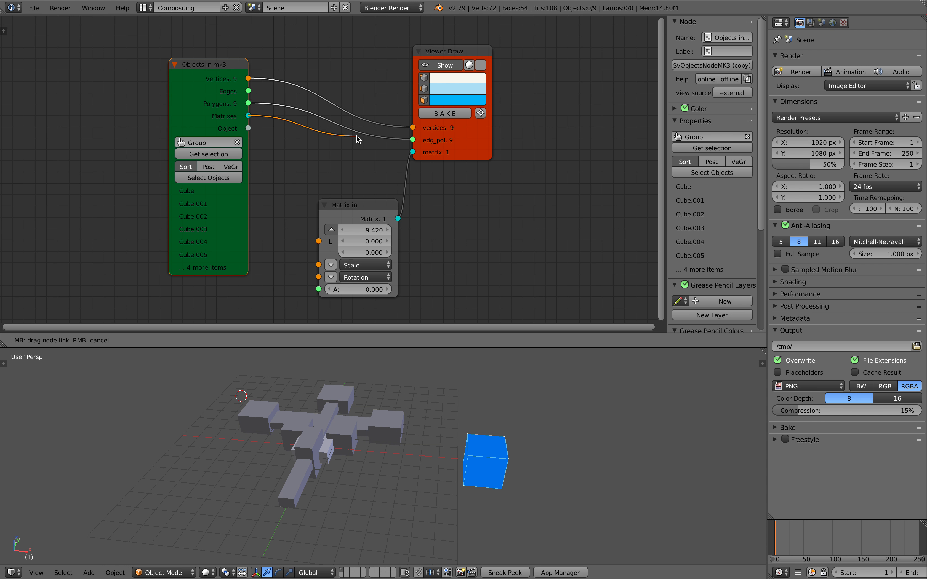
drag(361, 141, 324, 161)
drag(201, 98, 123, 109)
middle_drag(231, 85, 220, 114)
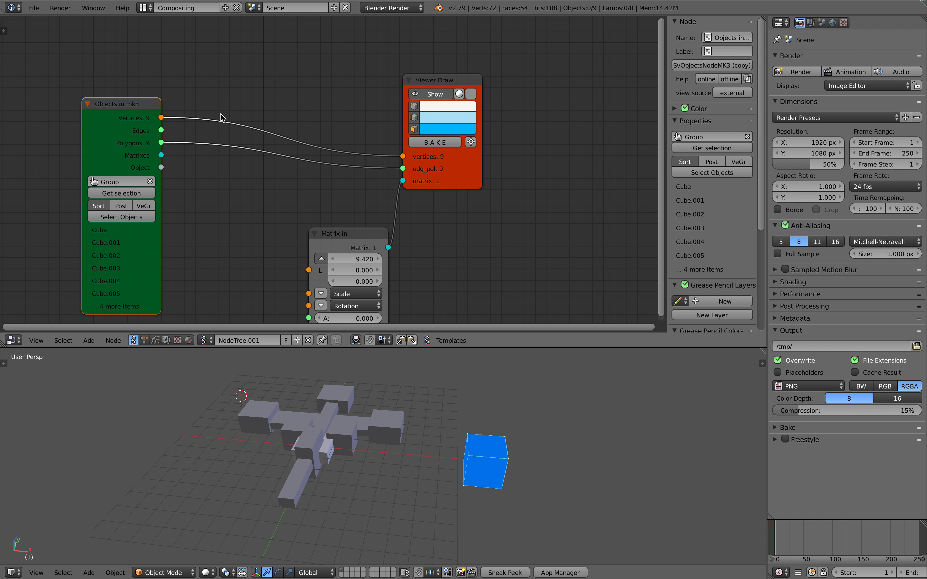
Step: Add a Matrix Apply (verts) node between the two nodes and feed it the Vertices and Matrixes outputs of Objects in mk3
key(shift+a)
click(227, 93)
text(appl)
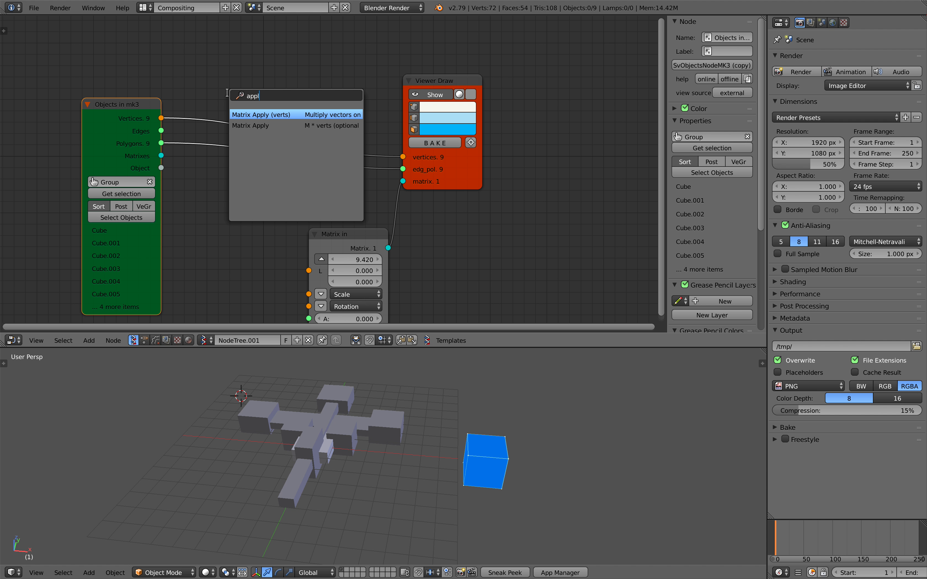
click(252, 115)
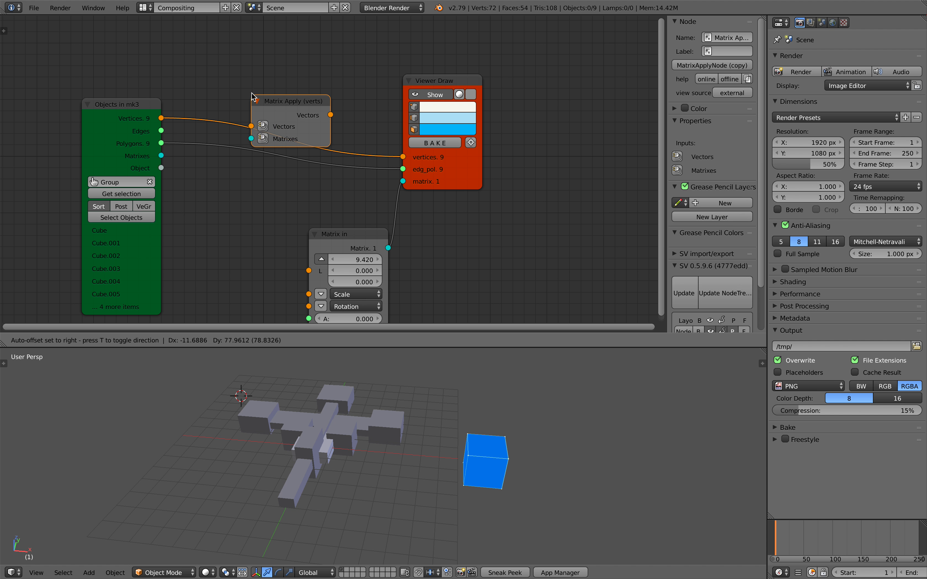
click(255, 62)
drag(161, 119, 256, 92)
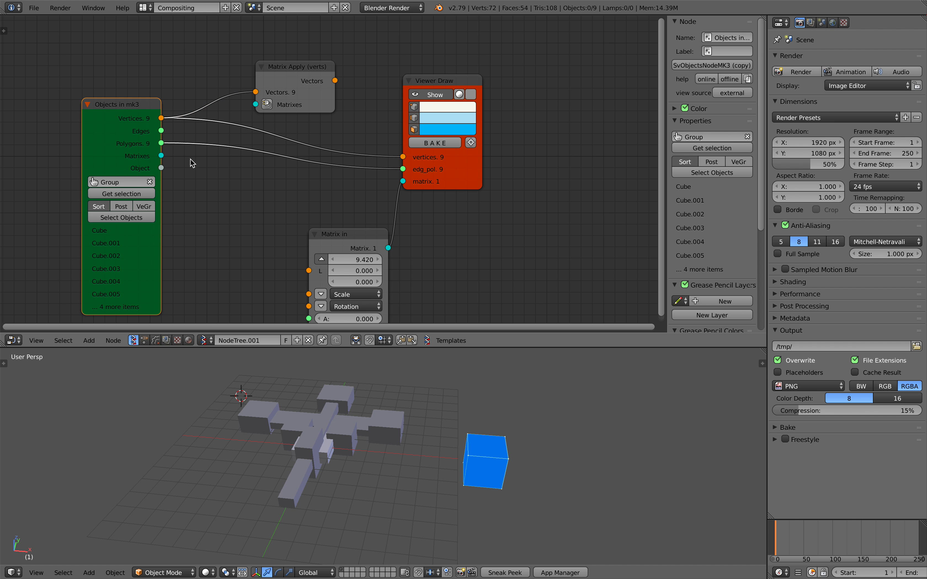
drag(161, 156, 255, 104)
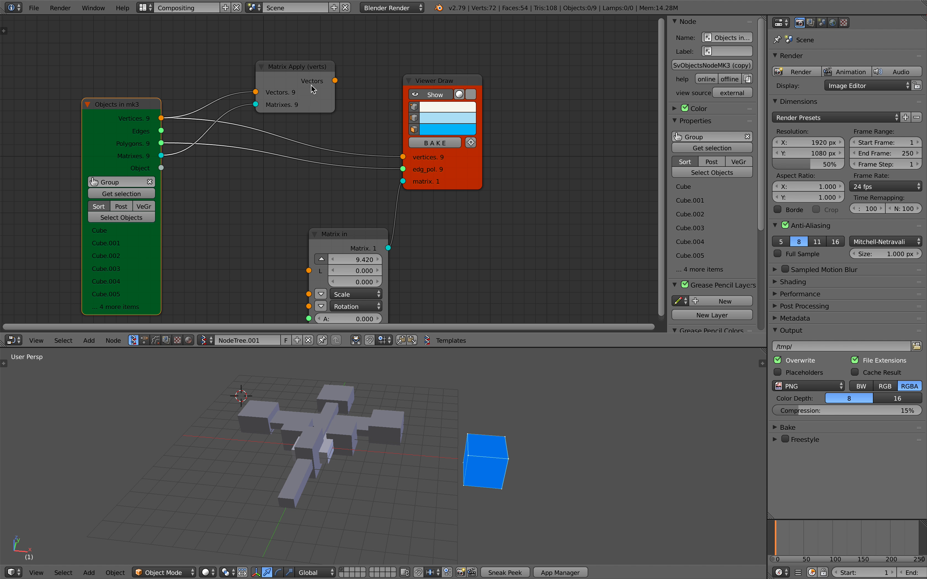
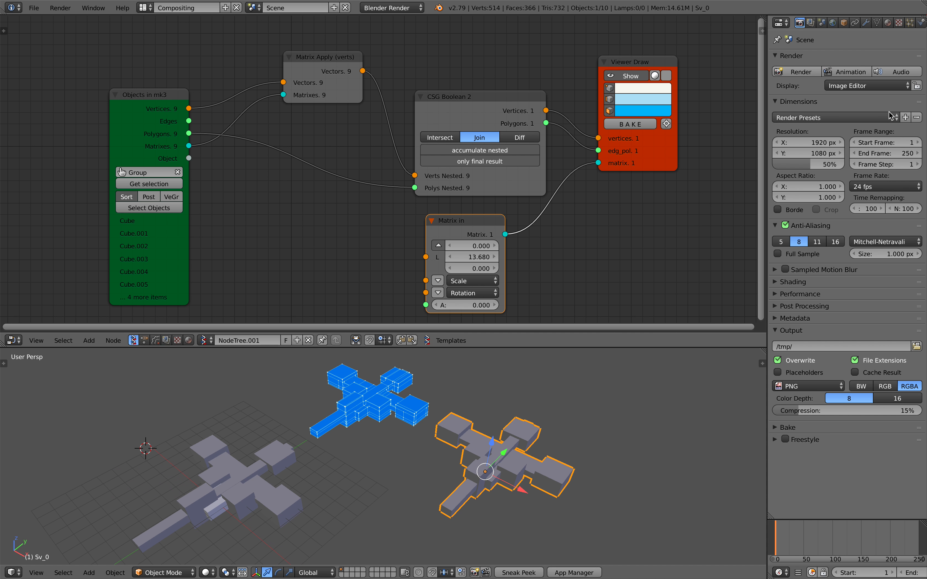
Step: Turn on Wire and Draw All Edges display for the baked mesh, and deselect it
click(844, 23)
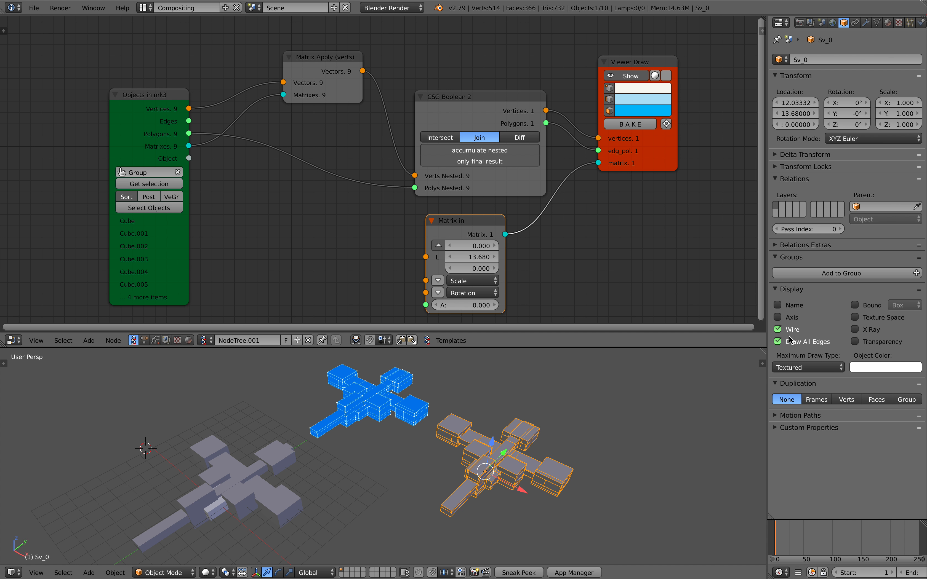
key(a)
scroll(600, 441, up, 2)
shift+middle_drag(600, 441, 492, 420)
Step: Duplicate the baked mesh about 11.8 units along the X axis
right_click(481, 451)
scroll(481, 451, down, 2)
key(shift+d)
key(x)
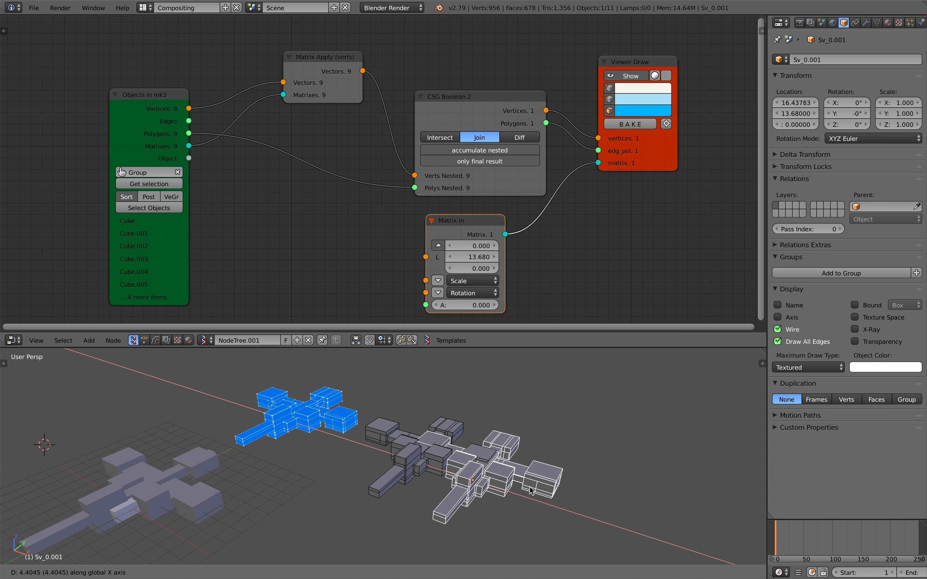
click(642, 533)
shift+middle_drag(613, 518, 485, 451)
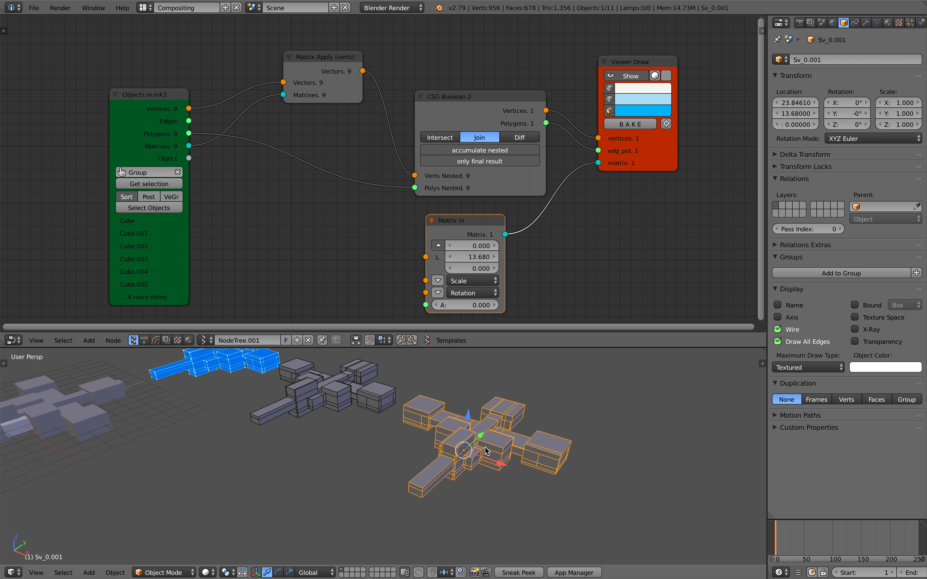
Step: Try a level 2 subdivision surface on the duplicated mesh and inspect its smoothed shape
key(ctrl+2)
scroll(502, 446, up, 3)
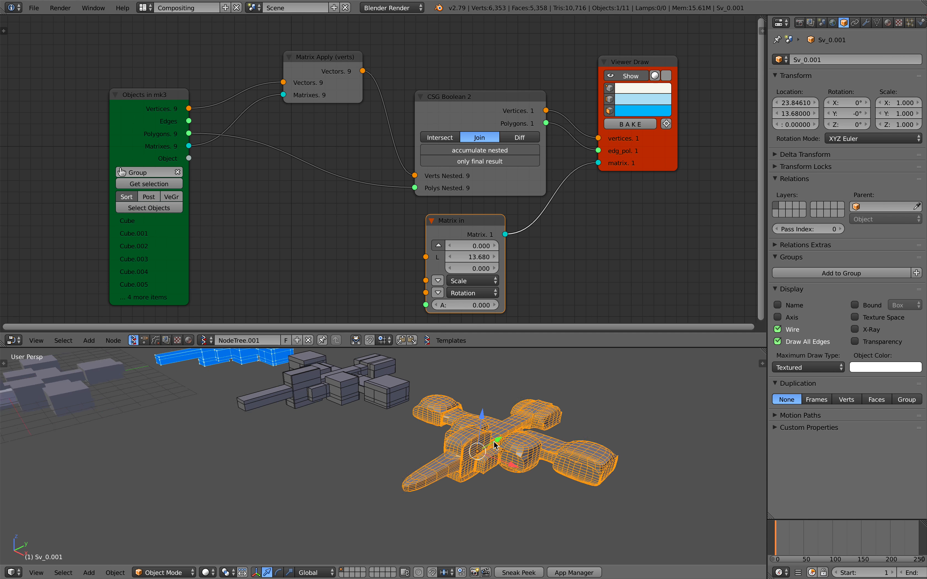
key(a)
middle_drag(523, 426, 537, 473)
shift+middle_drag(536, 473, 362, 410)
scroll(474, 483, up, 3)
scroll(489, 439, down, 5)
Step: Delete the subdivided copy and save over sv_boxes_boolean_manual_001.blend
right_click(458, 430)
key(x)
click(458, 431)
key(ctrl+s)
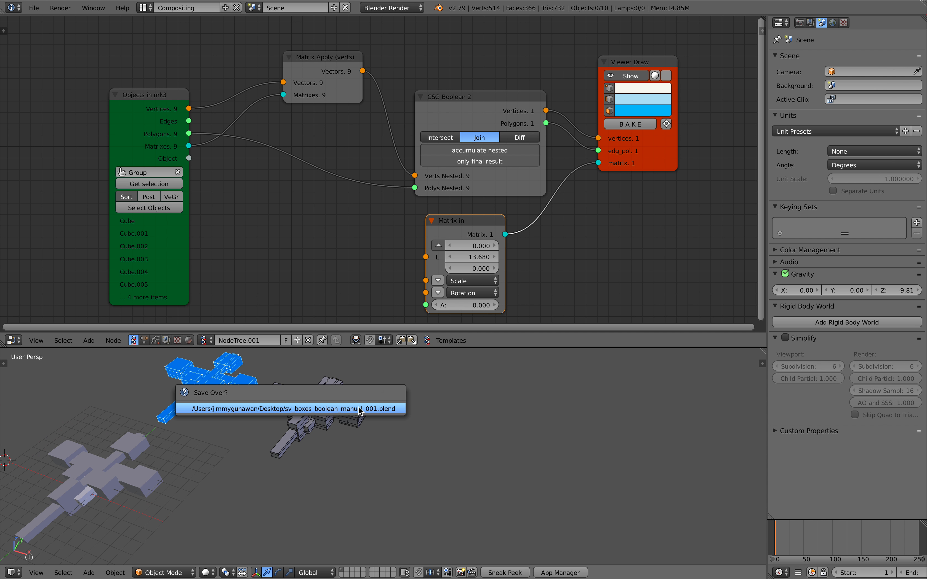
click(361, 409)
Step: Duplicate the baked mesh again, about 12.5 units along the X axis, and deselect it
right_click(361, 411)
key(shift+d)
key(x)
click(489, 459)
key(a)
scroll(490, 459, up, 2)
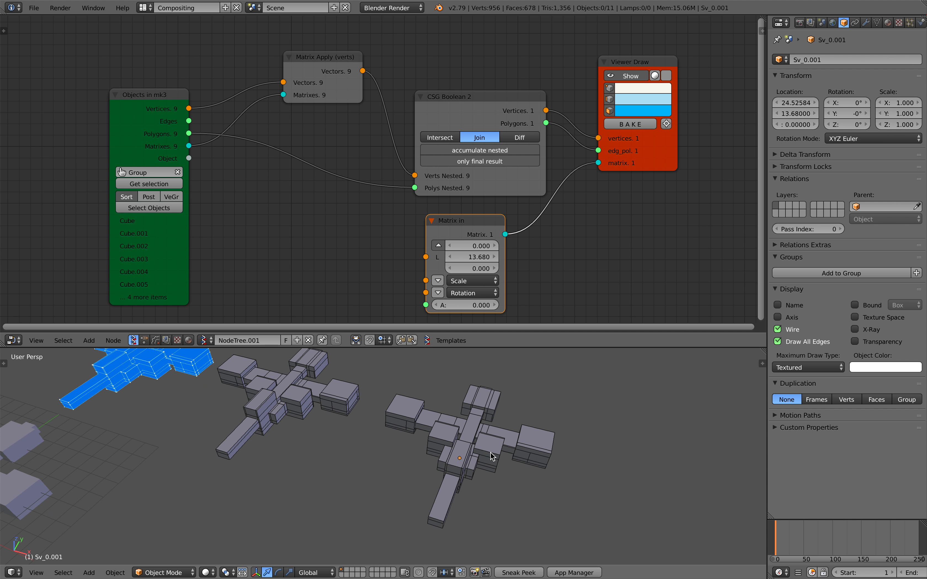
Step: Remove doubles from all vertices of the duplicated mesh in Edit Mode
middle_drag(490, 459, 465, 411)
scroll(457, 430, up, 2)
right_click(470, 409)
key(Tab)
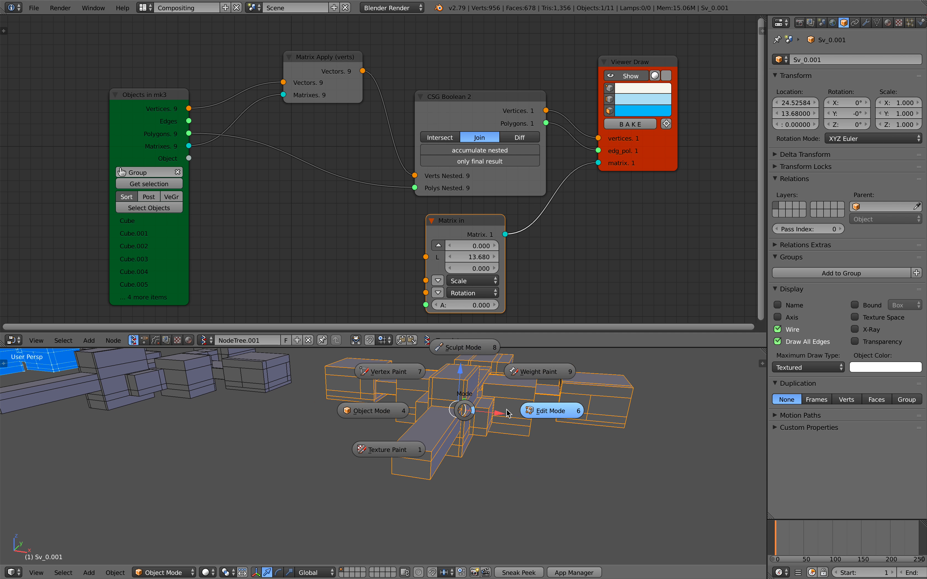
click(510, 410)
key(a)
key(a)
key(space)
text(remove)
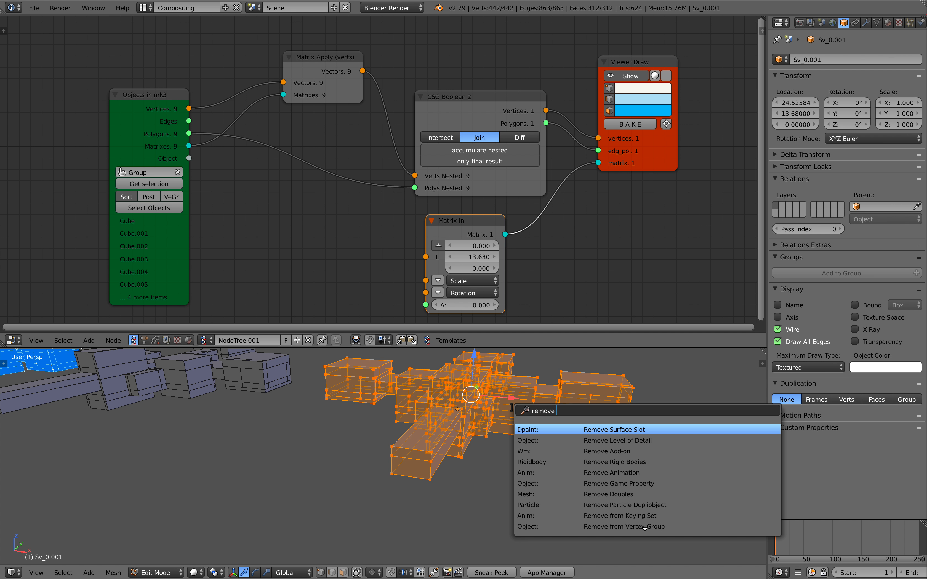
text( doubles)
key(Return)
Step: Return the copy to Object Mode and try a level 1 subdivision surface on it
middle_drag(516, 409, 435, 454)
key(Tab)
key(ctrl+1)
key(a)
scroll(549, 463, up, 2)
scroll(463, 474, down, 4)
Step: Delete the smoothed copy and make a fresh duplicate of the baked mesh about 11.7 units along the X axis
right_click(435, 454)
key(Return)
right_click(285, 383)
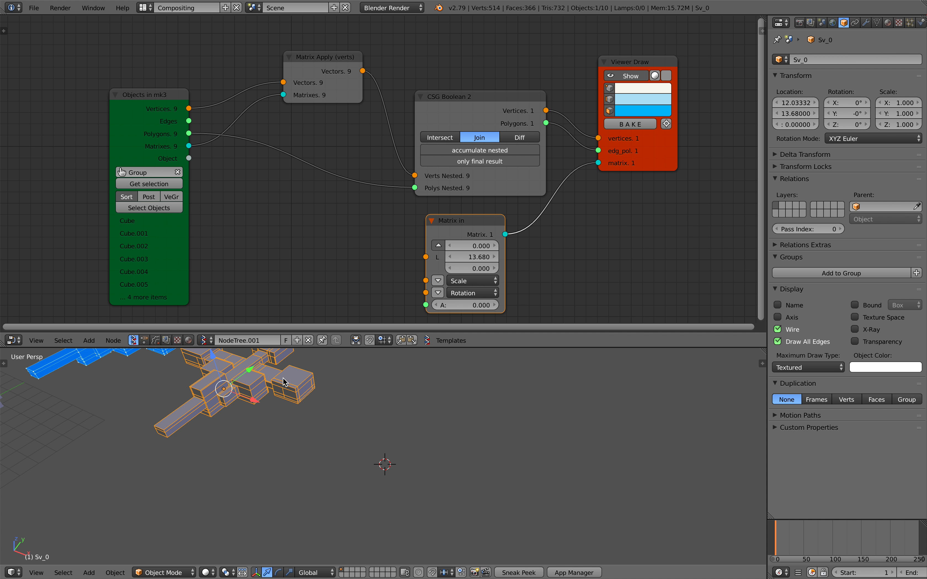
key(shift+d)
key(x)
click(443, 467)
shift+middle_drag(442, 465, 465, 482)
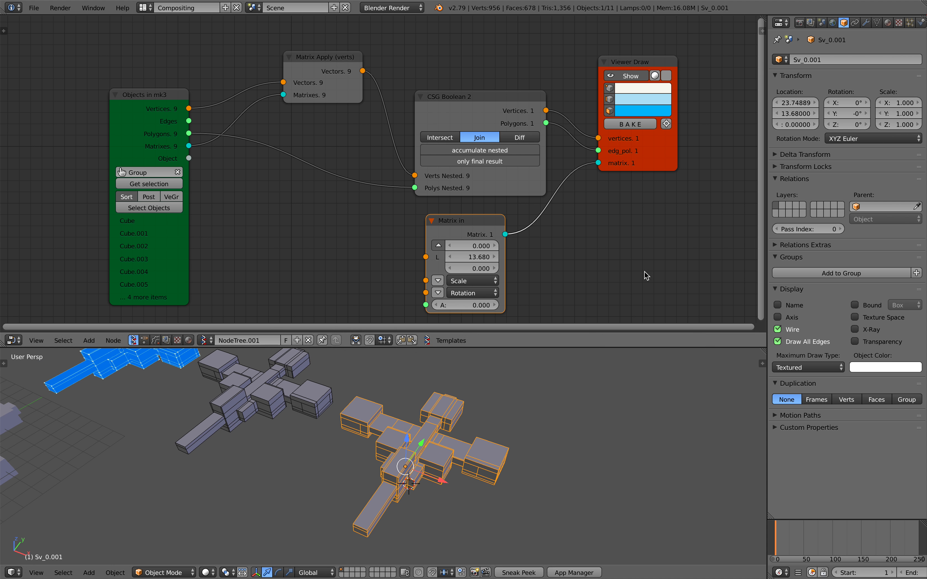
Step: Add a Remesh modifier in Blocks mode to the fresh duplicate and turn off Remove Disconnected Pieces
click(866, 22)
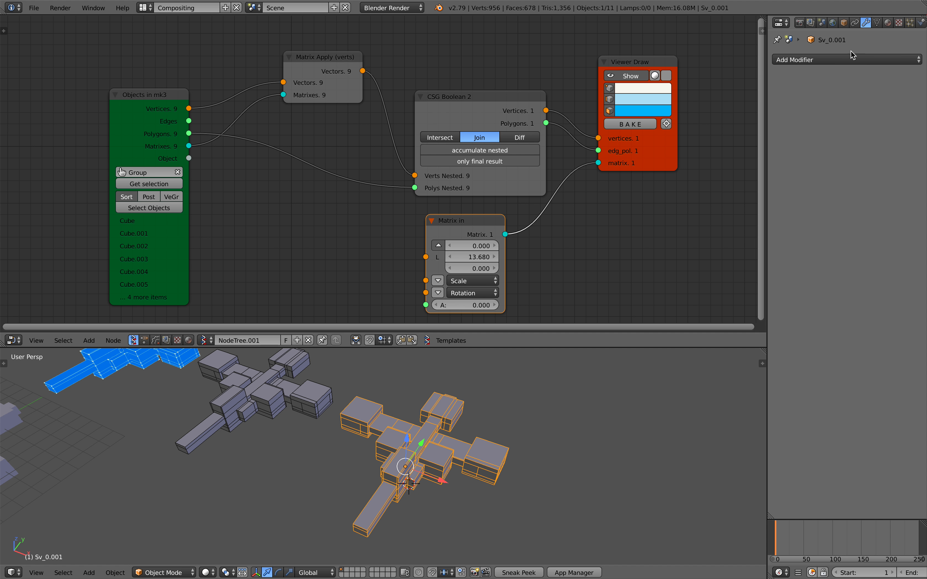
click(827, 59)
click(729, 198)
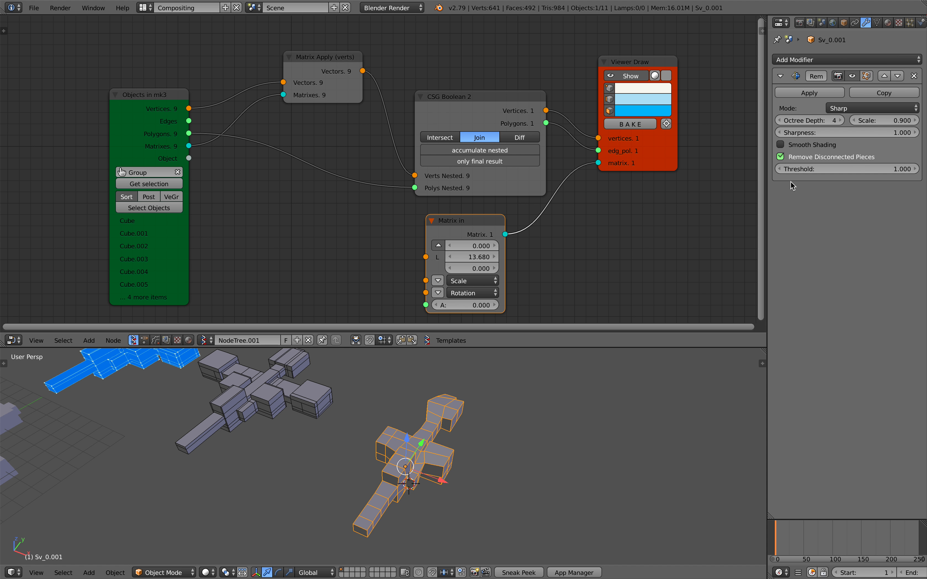
click(852, 109)
click(845, 81)
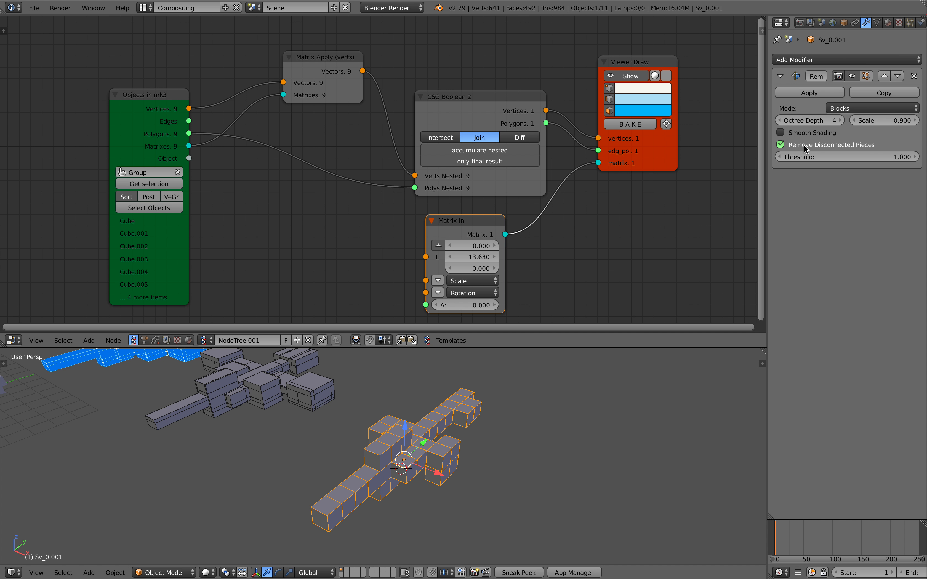
click(793, 146)
middle_drag(615, 435, 639, 425)
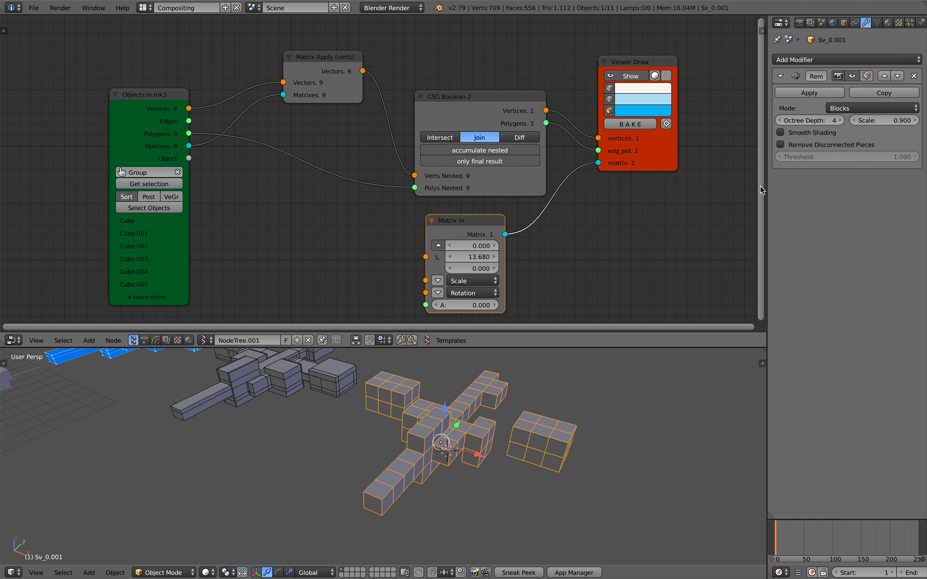
Step: Set the Remesh modifier's octree depth to 5
click(841, 121)
mouse_move(652, 386)
middle_down()
mouse_move(658, 408)
mouse_move(667, 396)
middle_up()
click(838, 122)
click(779, 121)
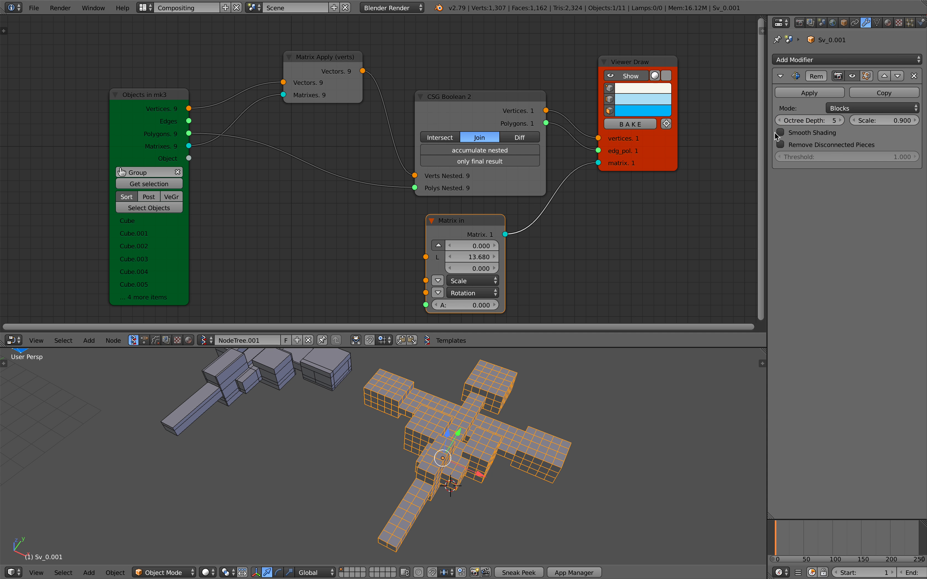
middle_drag(614, 419, 612, 398)
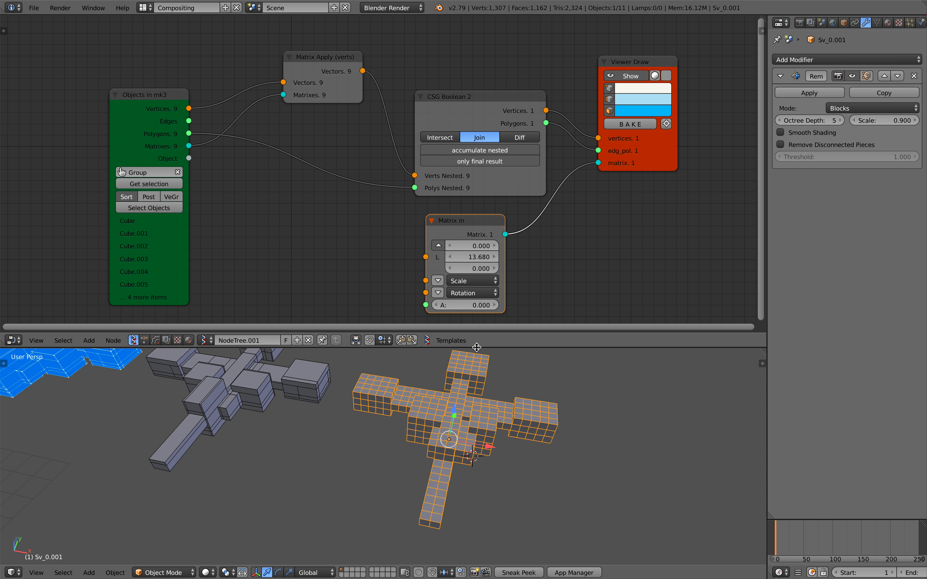
Step: Enlarge the 3D viewport, fit the node tree into its reduced area and deselect the mesh
drag(474, 348, 484, 254)
key(Home)
shift+middle_drag(532, 299, 564, 305)
key(a)
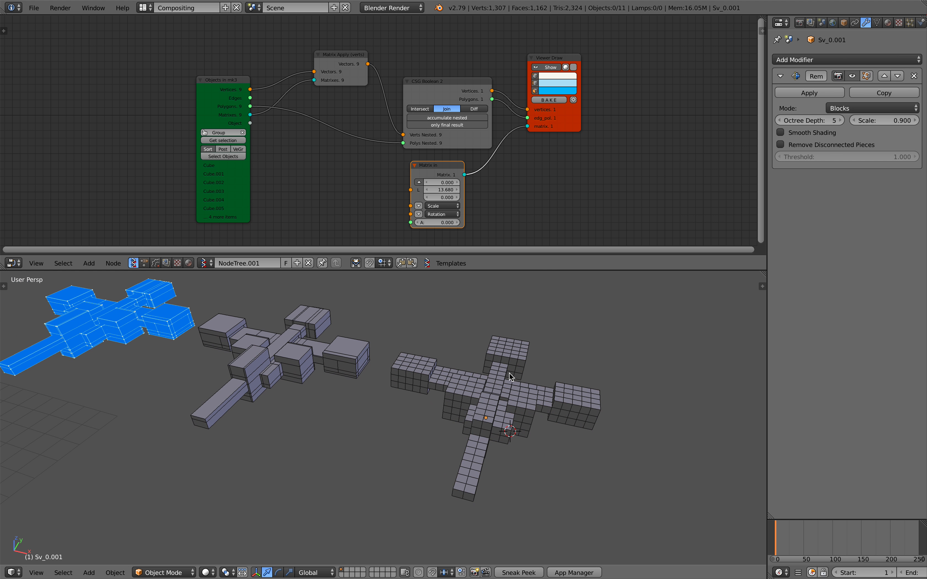
Step: Duplicate the remeshed copy along the X axis, placing the new one beside it
middle_drag(509, 372, 413, 377)
right_click(509, 378)
scroll(413, 377, down, 1)
key(shift+d)
key(x)
click(603, 397)
middle_drag(603, 397, 588, 389)
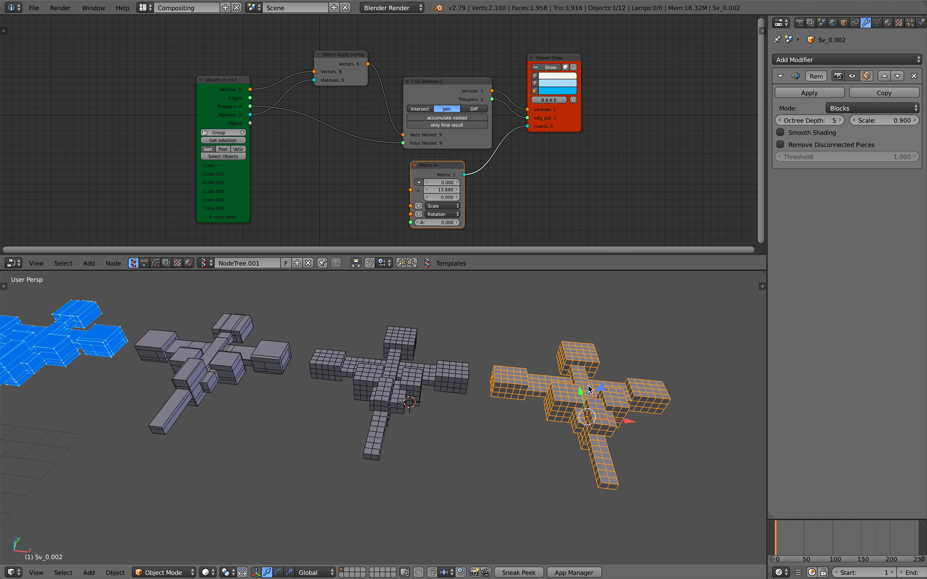
Step: Apply the Remesh modifier on the new duplicate and select all of its vertices in Edit Mode
click(817, 94)
shift+middle_drag(558, 333, 508, 374)
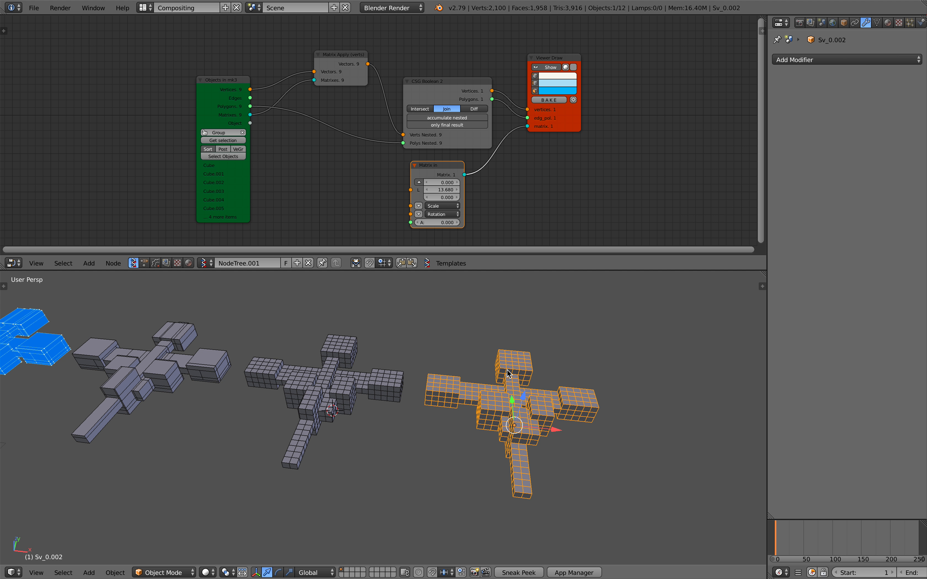
key(Tab)
click(588, 368)
key(a)
middle_drag(588, 368, 571, 363)
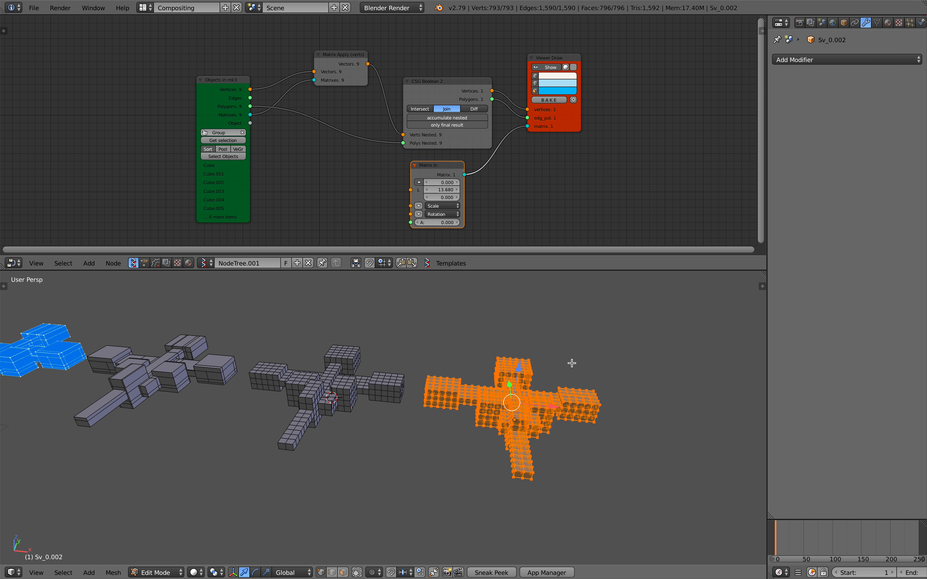
Step: Run Limited Dissolve on the selected geometry and return the mesh to Object Mode
key(space)
text(limite)
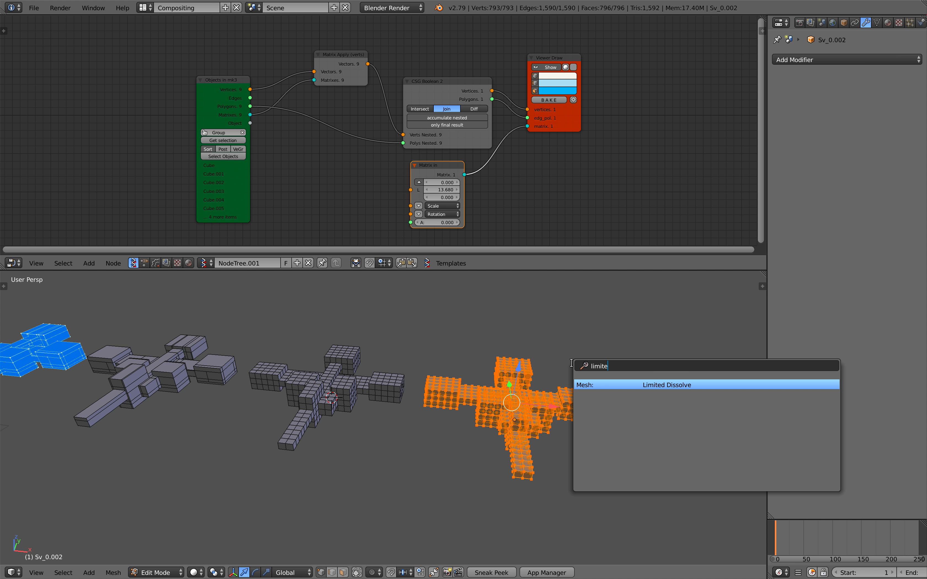
key(Return)
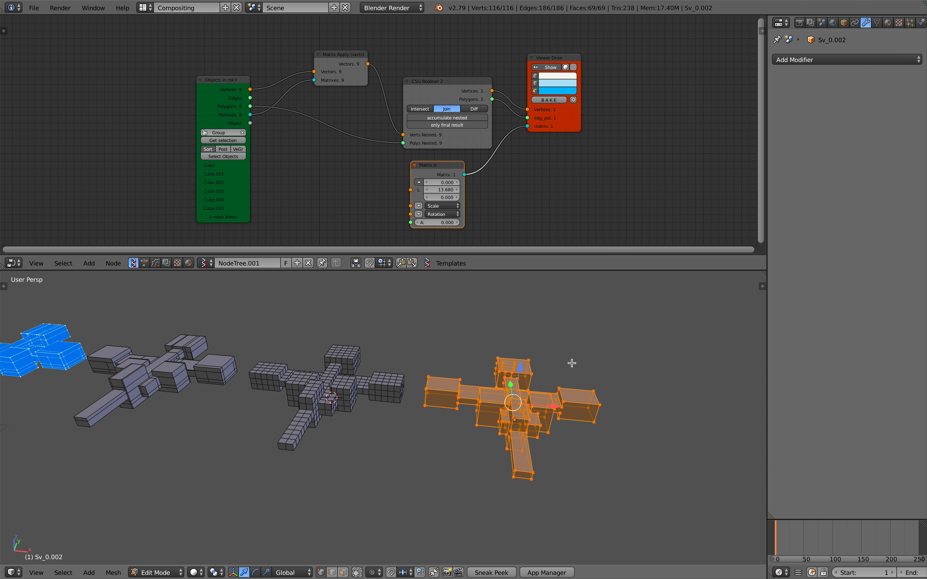
key(Tab)
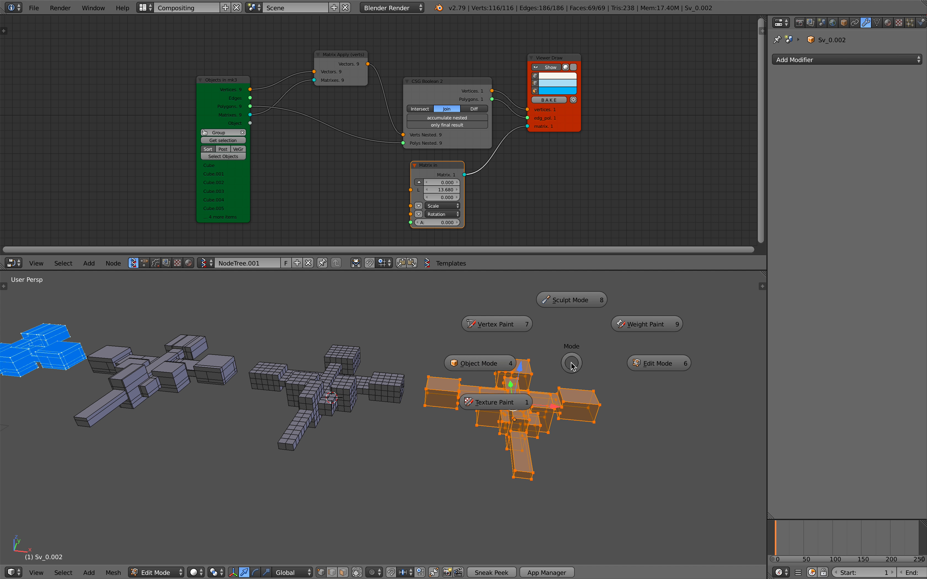
click(502, 371)
shift+middle_drag(556, 383, 432, 384)
scroll(468, 385, up, 3)
key(Tab)
click(405, 387)
scroll(455, 391, down, 3)
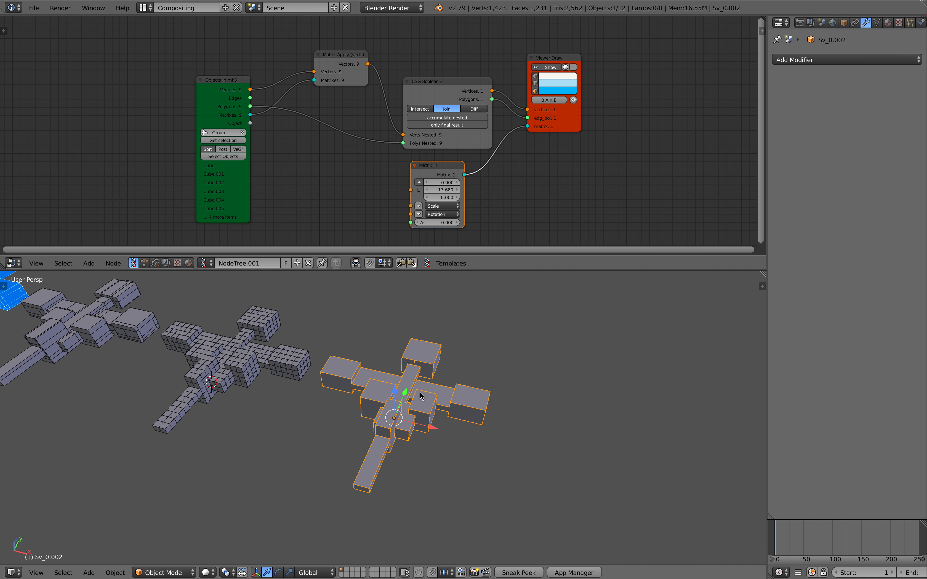
Step: Duplicate the dissolved mesh along the X axis and try a level 2 subdivision surface on the copy
key(shift+d)
key(x)
click(600, 422)
shift+middle_drag(600, 422, 449, 381)
key(ctrl+2)
key(a)
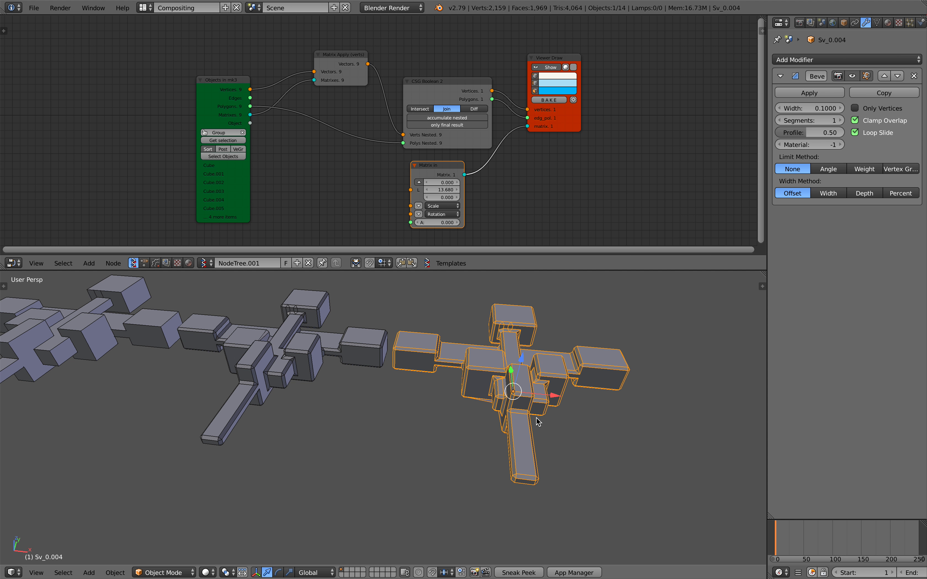
Step: Try a level 1 subdivision surface on the last beveled copy with 2 bevel segments, and widen the modifier settings area
key(ctrl+1)
middle_drag(538, 412, 525, 374)
scroll(523, 423, up, 4)
scroll(495, 353, down, 2)
scroll(526, 375, up, 1)
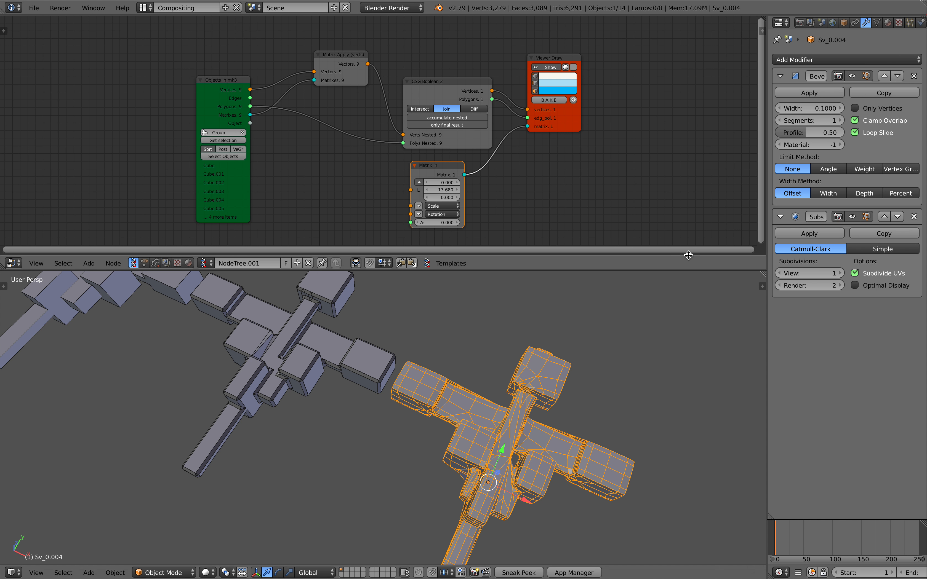
click(839, 120)
drag(768, 247, 725, 246)
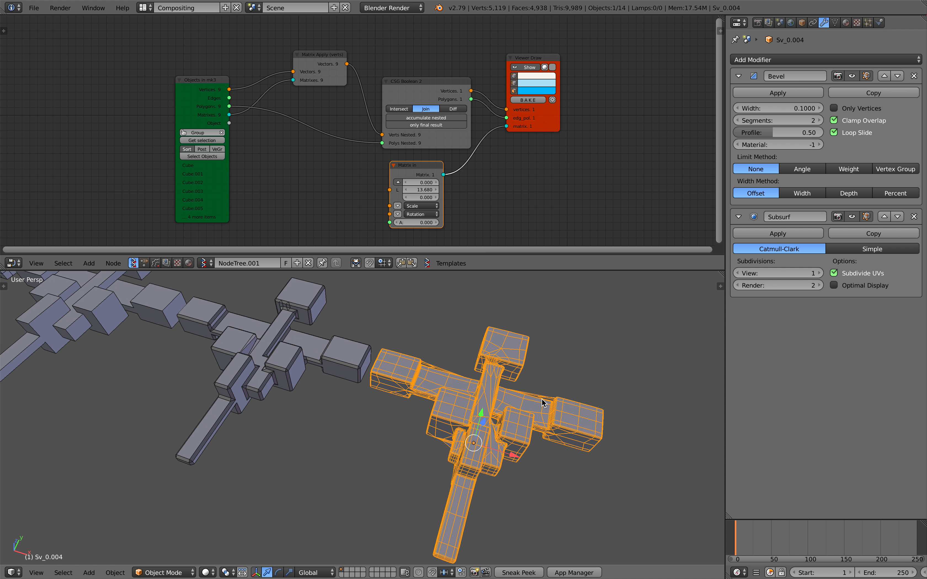
Step: Compare the Bevel modifier's Angle and None limit methods, and try the Width and Depth width methods, ending on None and Width
click(795, 169)
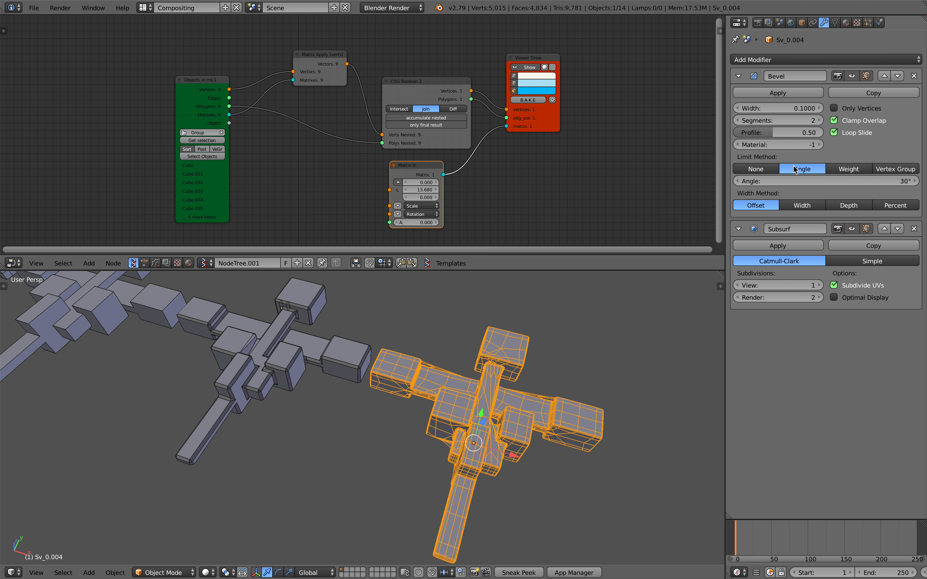
click(774, 167)
click(790, 169)
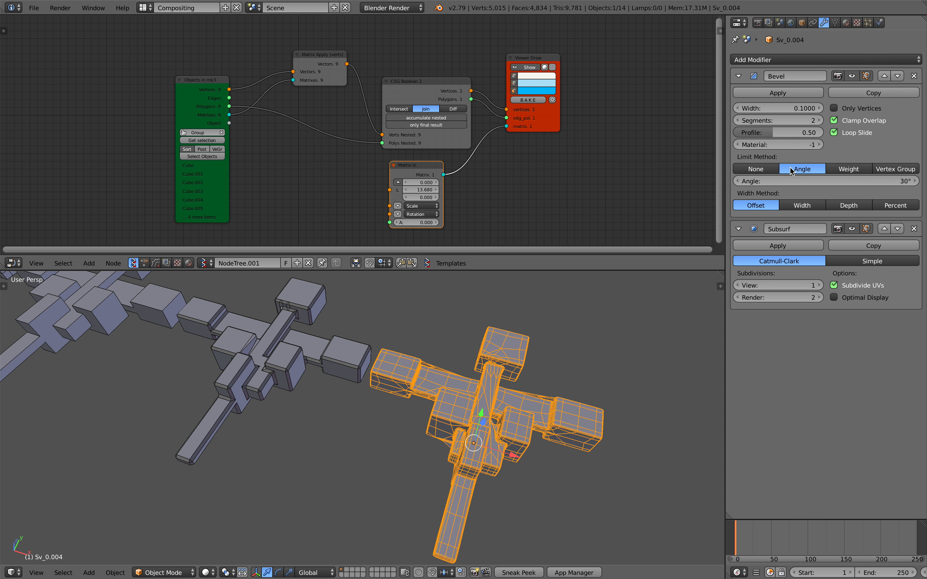
click(764, 172)
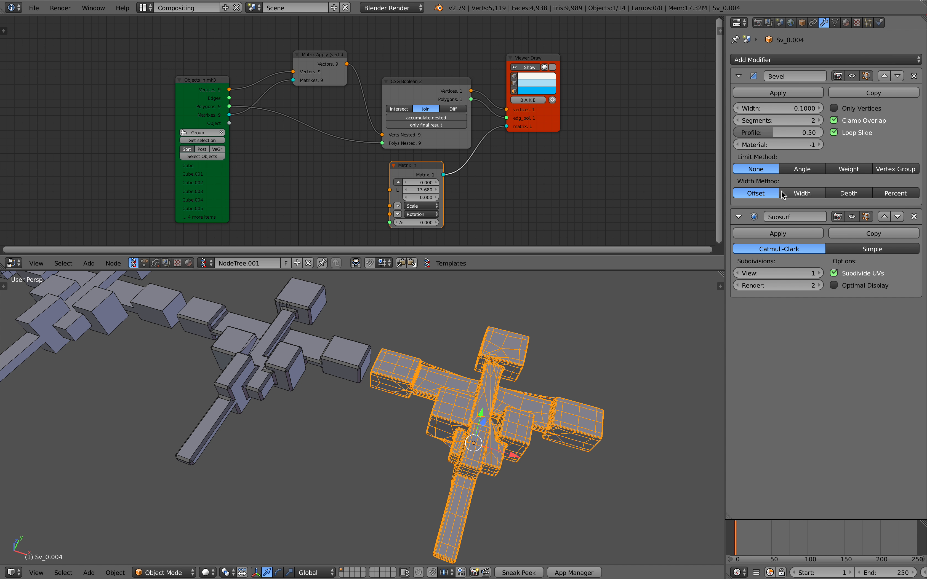
click(792, 195)
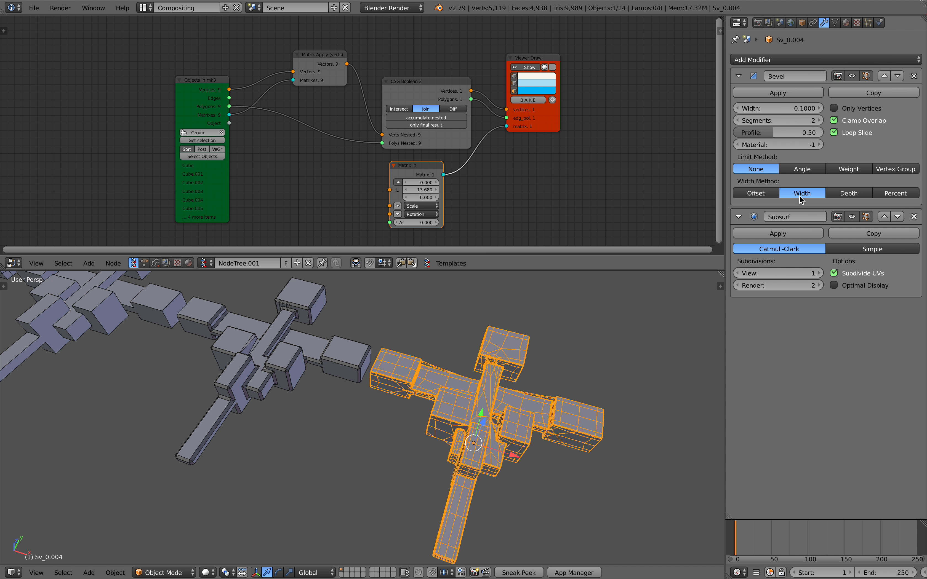
click(848, 194)
click(817, 200)
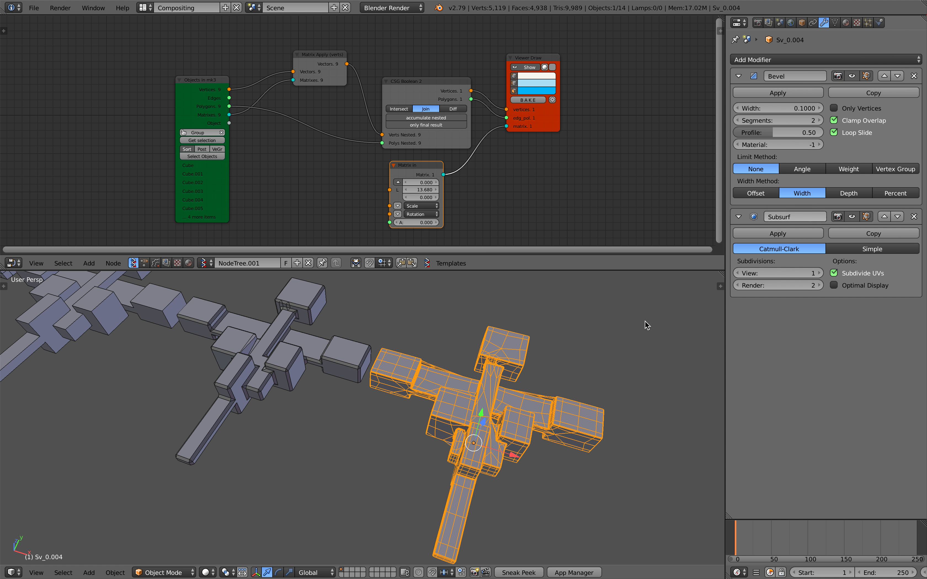
Step: Delete the smoothed copy and select the neighbouring mesh that has only the Bevel modifier
middle_drag(646, 325, 474, 352)
click(464, 354)
right_click(395, 348)
scroll(385, 340, up, 3)
middle_drag(385, 340, 418, 367)
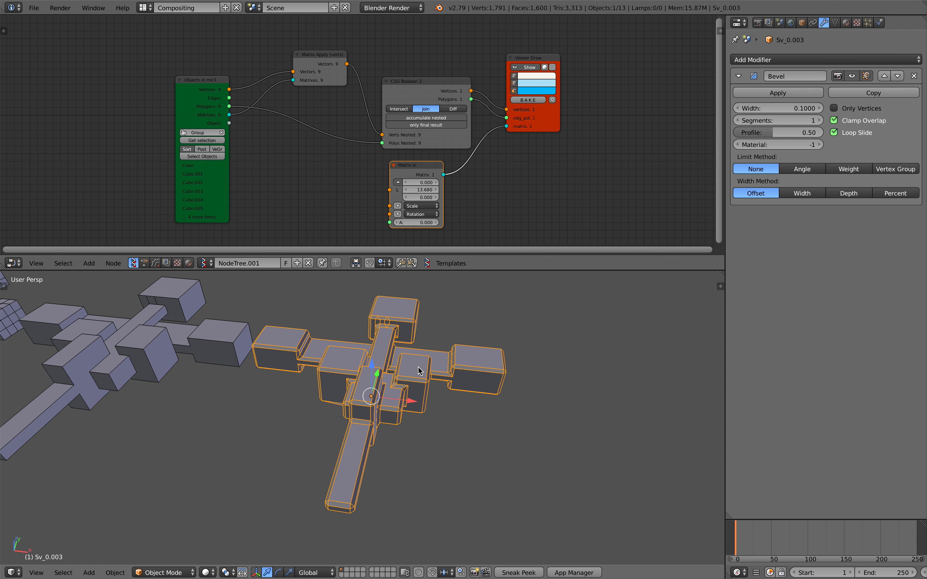
Step: Duplicate the beveled mesh along the X axis and place the copy clear of the original
key(shift+d)
key(x)
click(658, 399)
shift+middle_drag(657, 398, 465, 364)
drag(458, 392, 571, 407)
Step: Set the copy's Bevel modifier to 3 segments and a width of 0.16
click(819, 121)
click(818, 121)
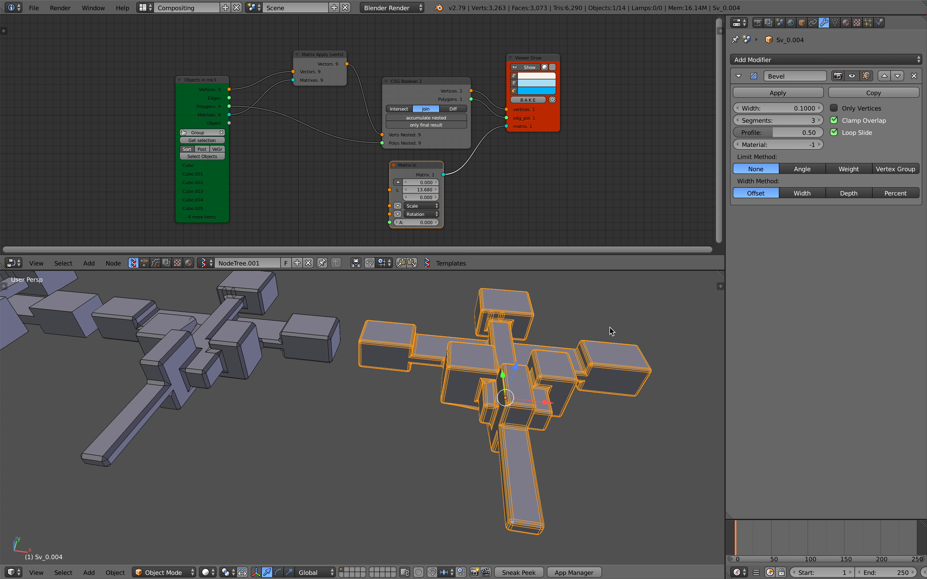
middle_drag(608, 329, 588, 354)
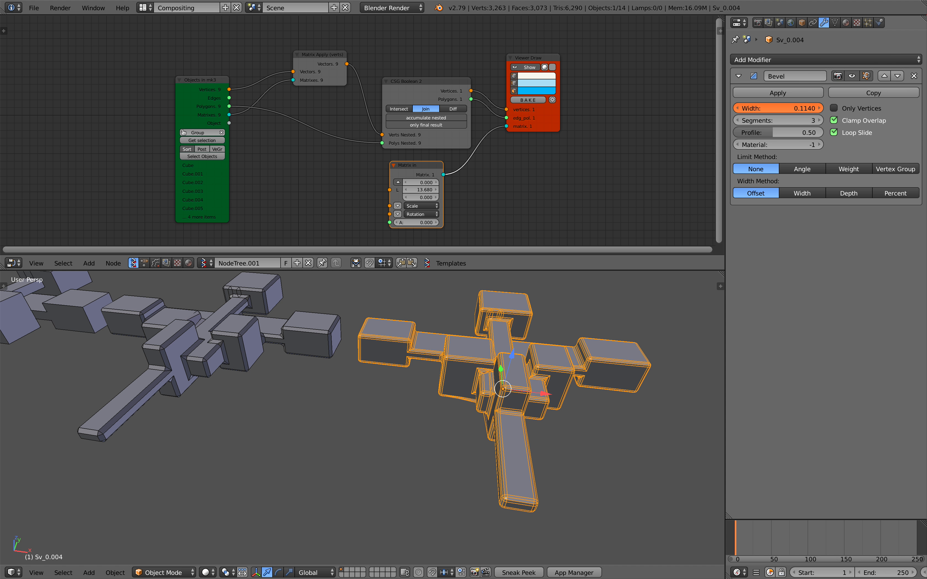
drag(779, 109, 796, 108)
middle_drag(649, 350, 664, 352)
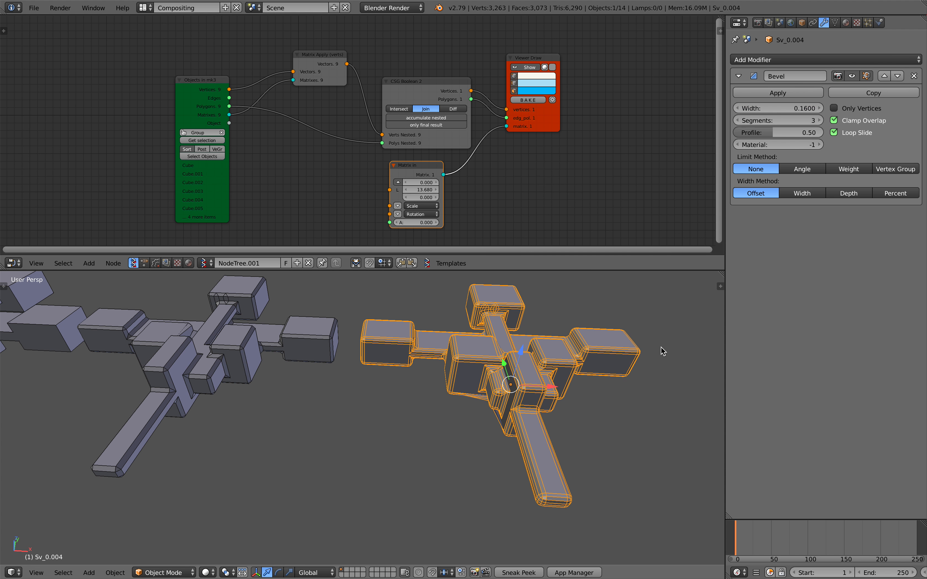
Step: Add a level 1 subdivision surface to the beveled copy, inspect it deselected and select it again
key(ctrl+1)
middle_drag(624, 388, 573, 378)
key(a)
scroll(510, 382, up, 3)
scroll(506, 365, down, 5)
right_click(473, 366)
key(a)
scroll(478, 384, down, 1)
right_click(469, 389)
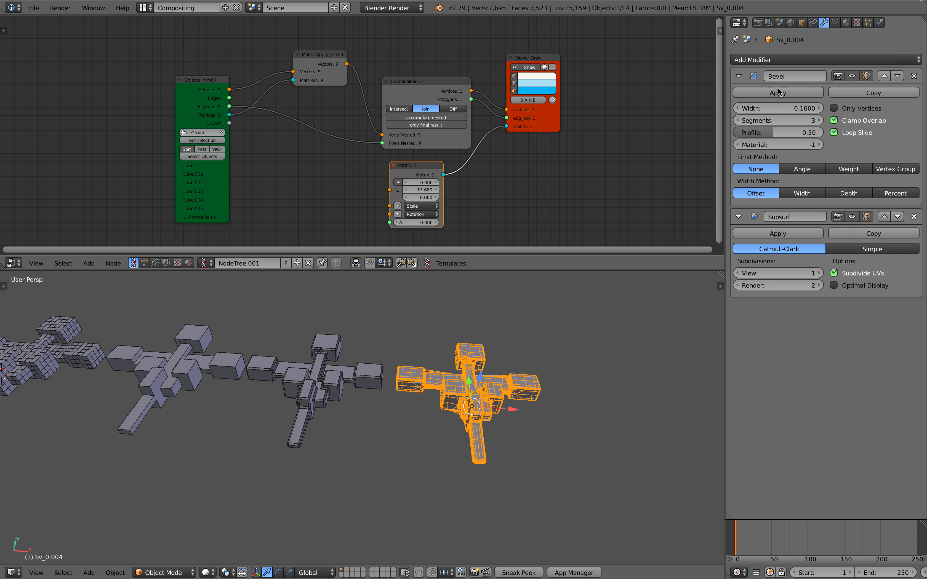
Step: Turn off the wire display of the smoothed copy and view it deselected from above
click(802, 23)
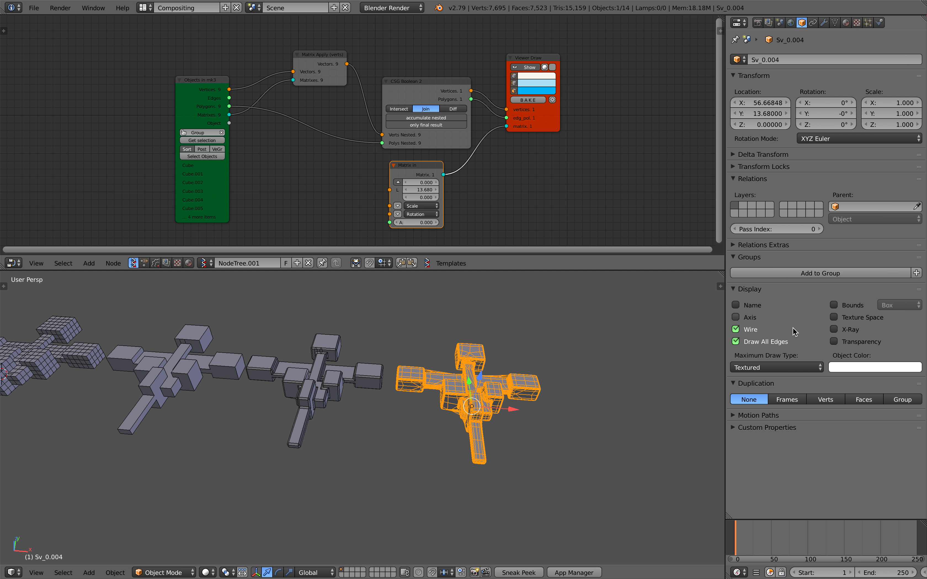
click(752, 333)
key(a)
key(KP_7)
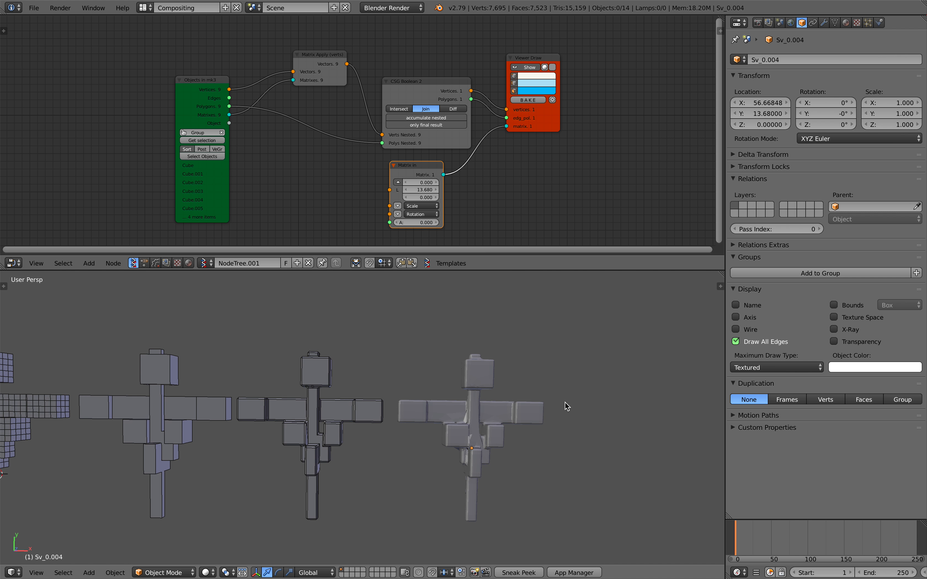
Step: Examine the smoothed copy's surface and beveled edges up close for shading artifacts
scroll(444, 382, up, 5)
right_click(441, 379)
scroll(430, 382, up, 5)
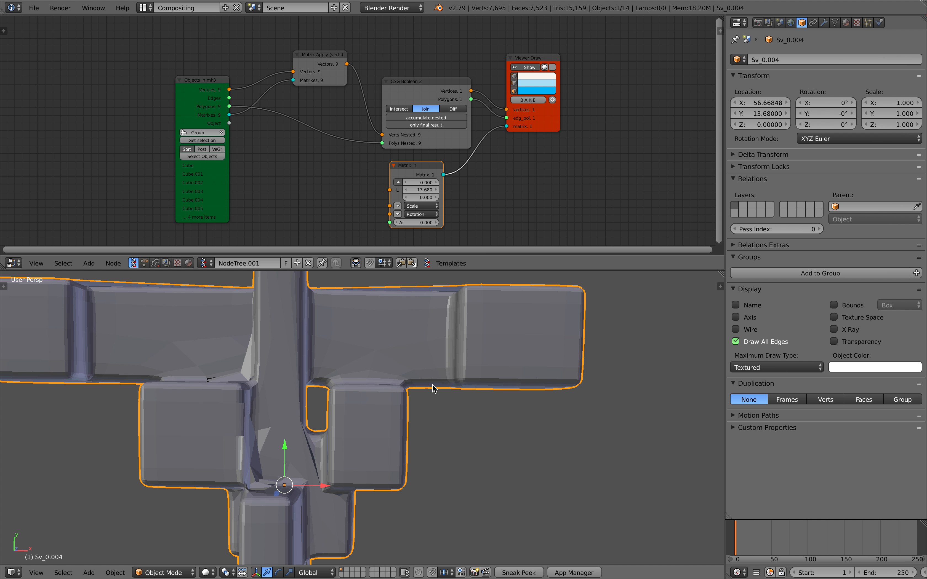
scroll(432, 385, down, 4)
key(a)
middle_drag(399, 385, 477, 392)
scroll(395, 349, down, 5)
scroll(464, 343, up, 5)
Step: Delete the smoothed copy with the 0.16 bevel
right_click(481, 366)
scroll(481, 368, down, 4)
key(x)
key(Return)
Step: Save the scene over the existing file sv_boxes_boolean_manual_001.blend
shift+middle_drag(367, 369, 484, 380)
middle_drag(484, 379, 499, 423)
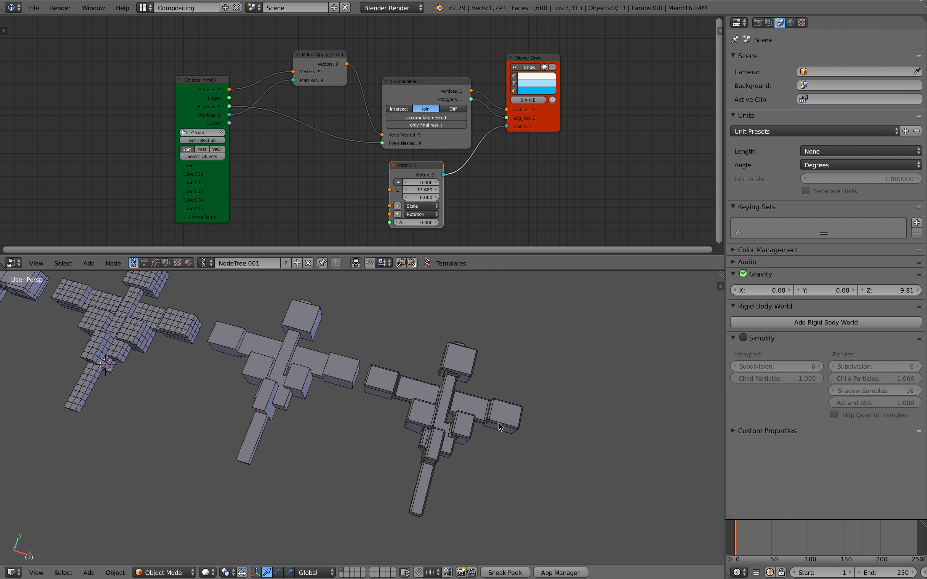
scroll(494, 419, up, 2)
scroll(464, 397, down, 4)
shift+middle_drag(261, 339, 433, 359)
middle_drag(462, 404, 472, 379)
key(ctrl+s)
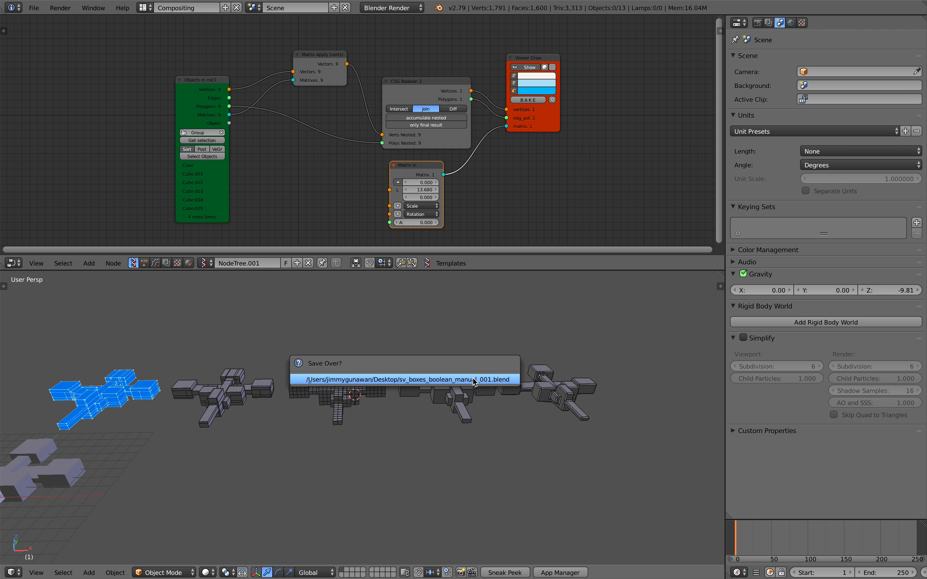
click(472, 379)
Step: Save the file again over its existing version with the source boxes, joined preview and node tree in view
shift+middle_drag(341, 399, 460, 401)
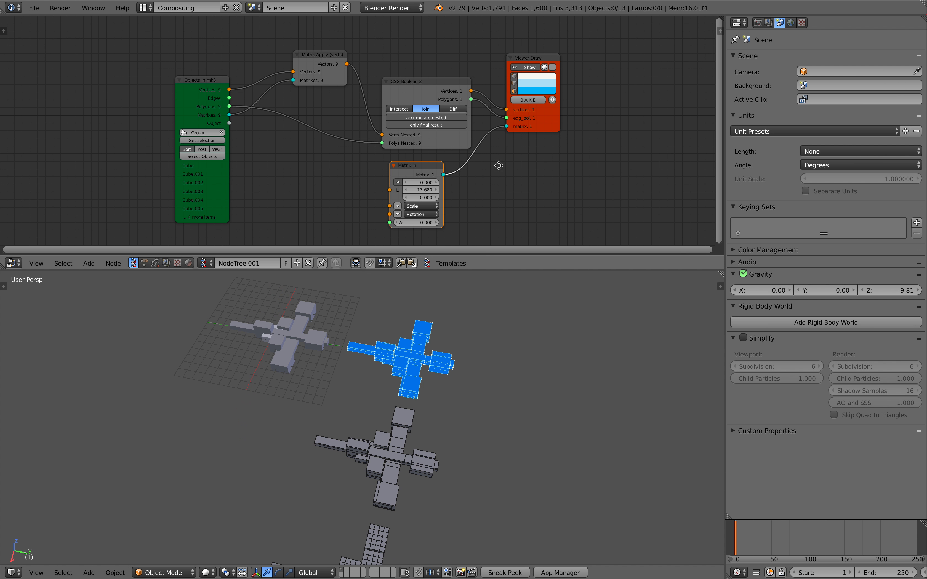
scroll(505, 148, up, 3)
middle_drag(505, 147, 399, 203)
middle_drag(412, 379, 391, 390)
scroll(406, 357, up, 3)
key(ctrl+s)
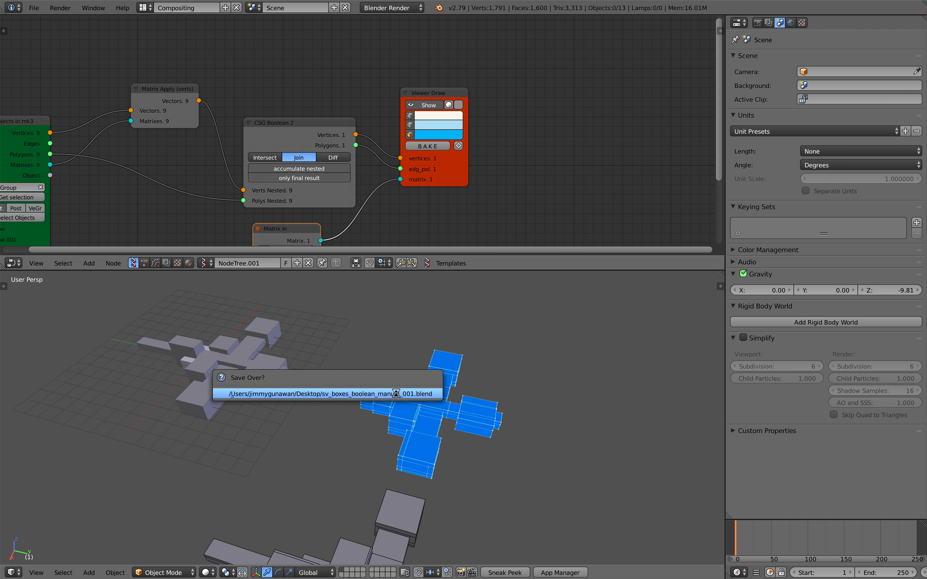
click(397, 395)
key(ctrl+s)
click(288, 265)
middle_drag(433, 178, 489, 158)
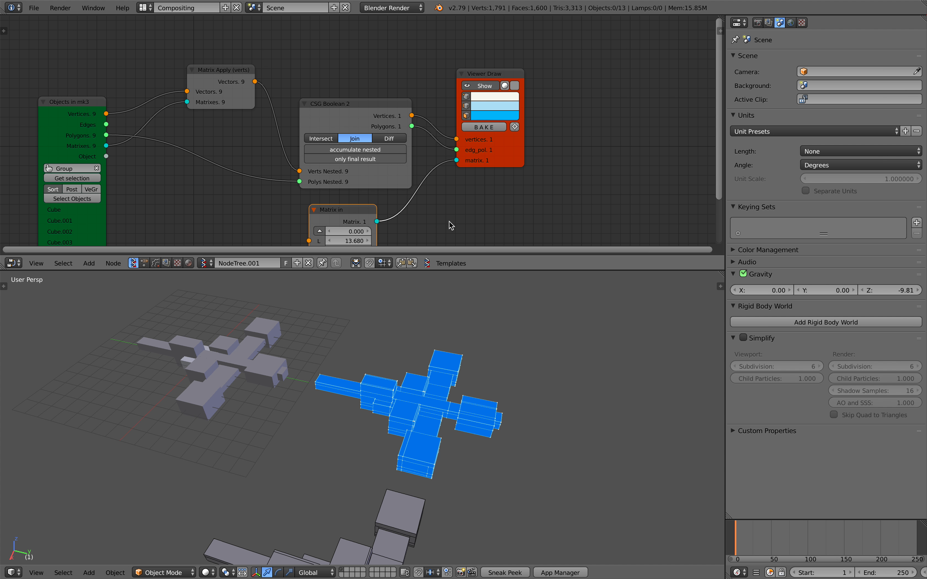
Step: Toggle the Viewer Draw preview off and on, and turn on shading for its joined boxes
click(484, 86)
click(486, 85)
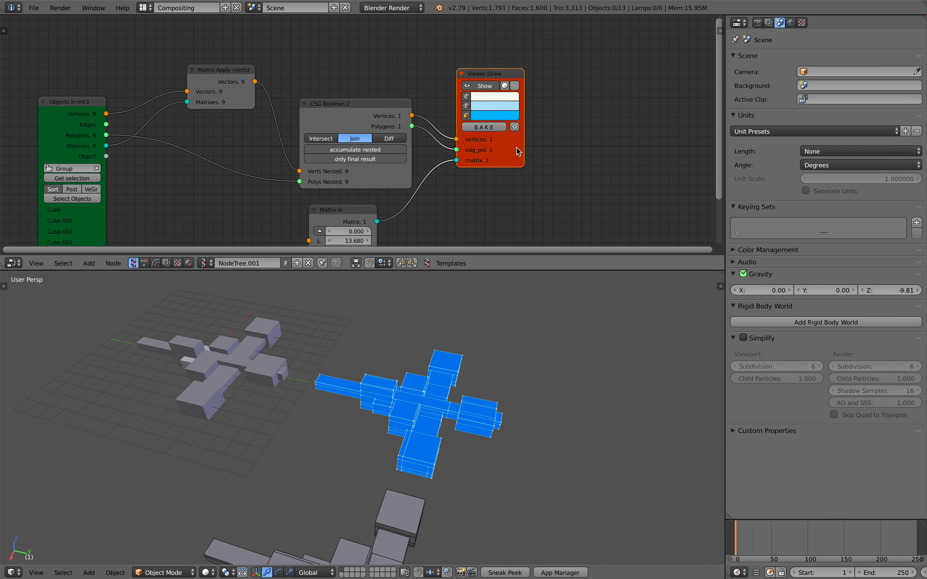
click(514, 85)
mouse_move(495, 364)
middle_down()
mouse_move(460, 356)
mouse_move(485, 364)
middle_up()
key(a)
Step: Bake the shaded preview to a mesh and move the baked copy aside
click(494, 127)
right_click(418, 386)
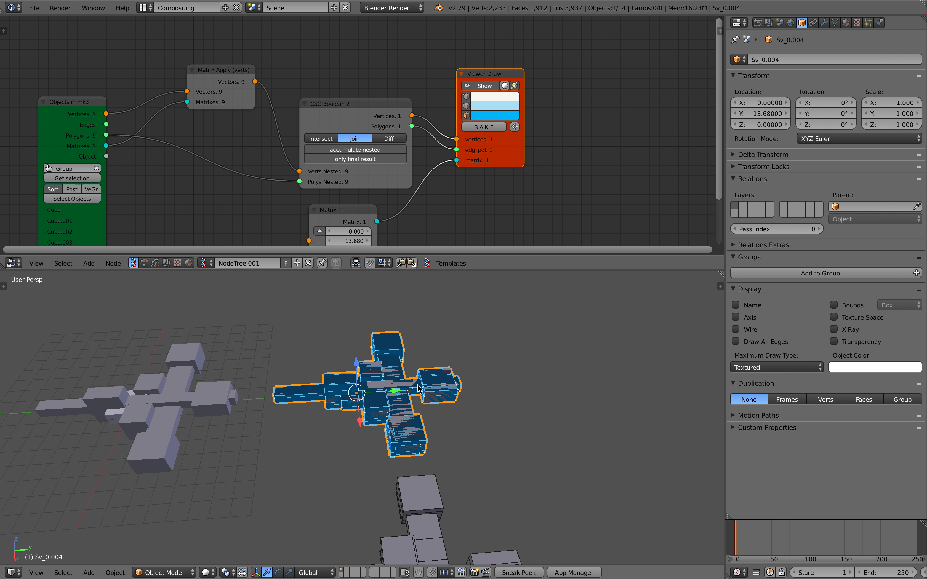
key(g)
click(580, 369)
click(554, 382)
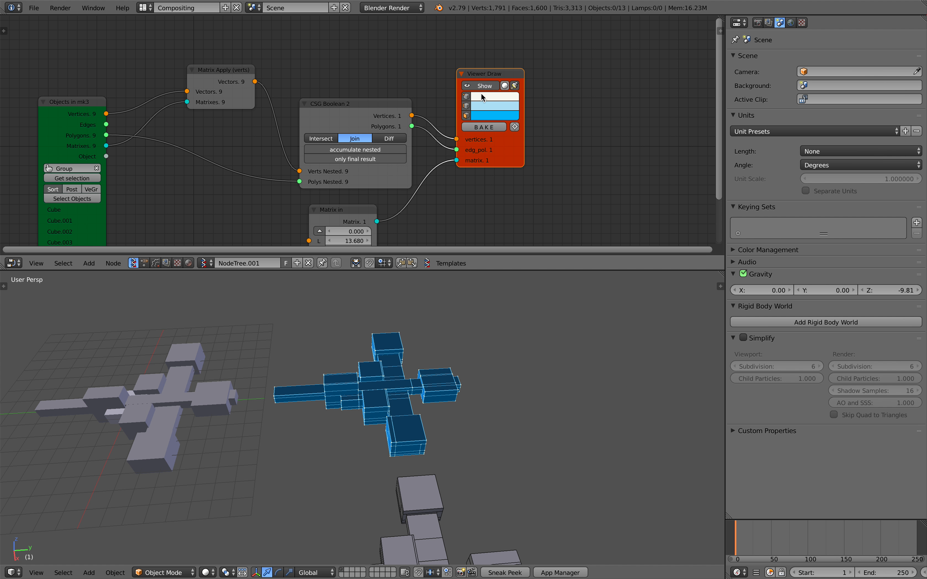
Step: Hide the Viewer Draw preview, shift its node away and add a Viewer BMesh node beside it
click(482, 86)
drag(490, 74, 515, 66)
middle_drag(601, 98, 499, 89)
key(alt+space)
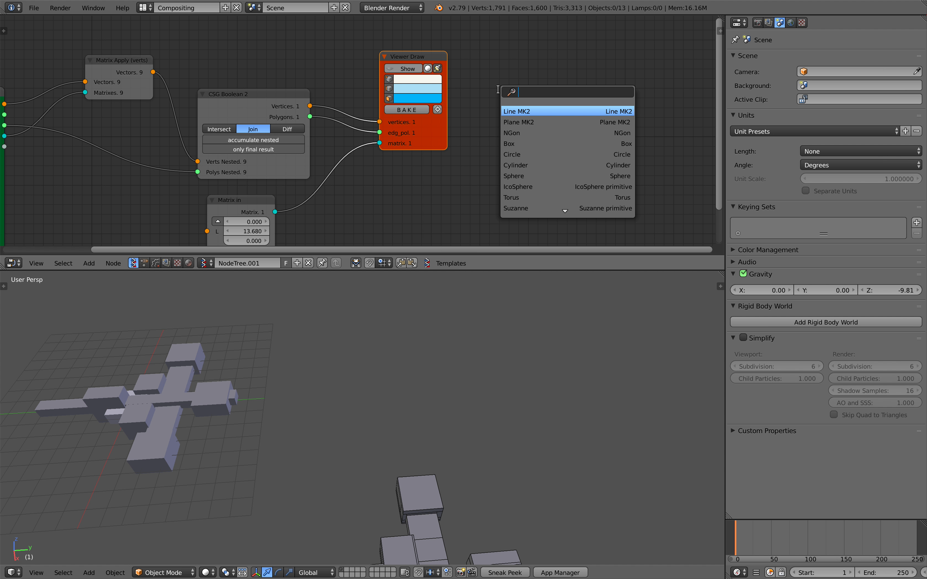
text(bmes)
key(Return)
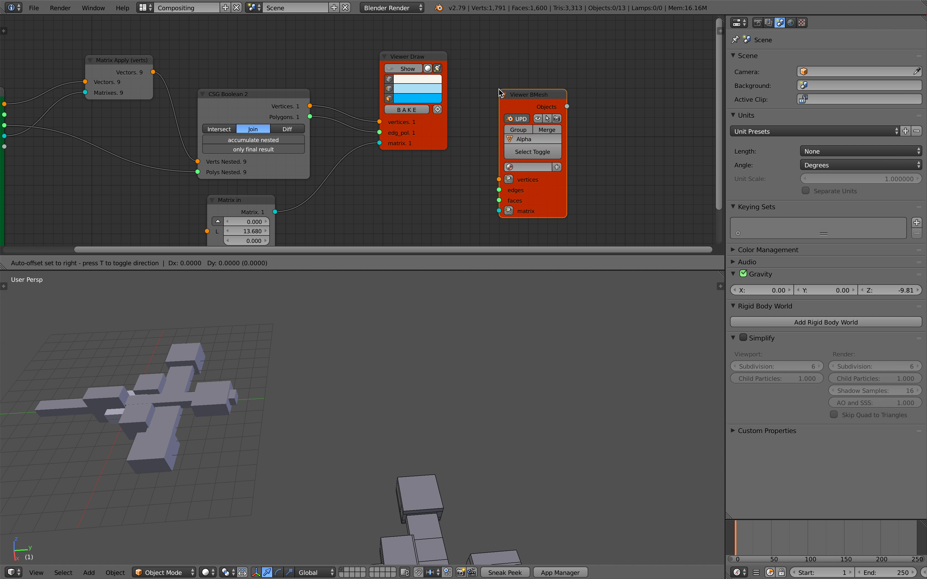
click(522, 82)
Step: Connect CSG Boolean 2's vertices and polygons to Viewer BMesh's vertices and faces, and Matrix in to its matrix input
middle_drag(405, 136, 443, 102)
drag(348, 72, 552, 157)
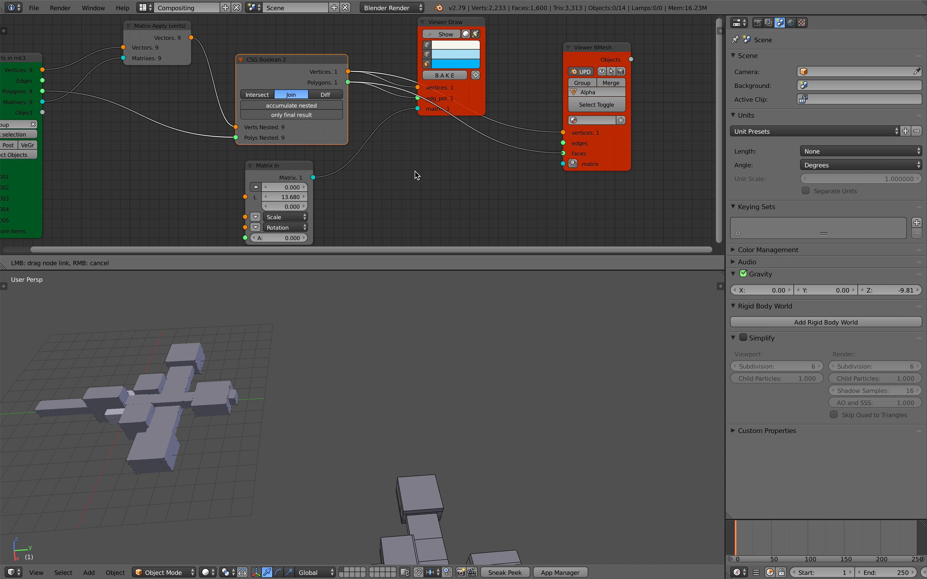
drag(312, 177, 563, 164)
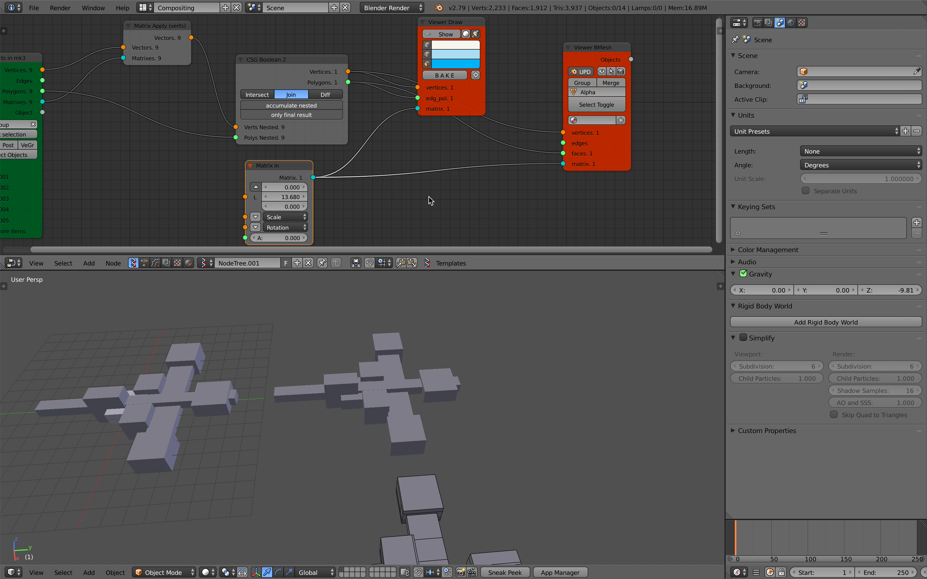
Step: Examine the mesh generated by the Viewer BMesh node from several angles and enlarge the node editor area
right_click(374, 369)
mouse_move(389, 386)
middle_down()
mouse_move(398, 383)
mouse_move(370, 391)
mouse_move(381, 399)
middle_up()
key(a)
scroll(420, 401, down, 2)
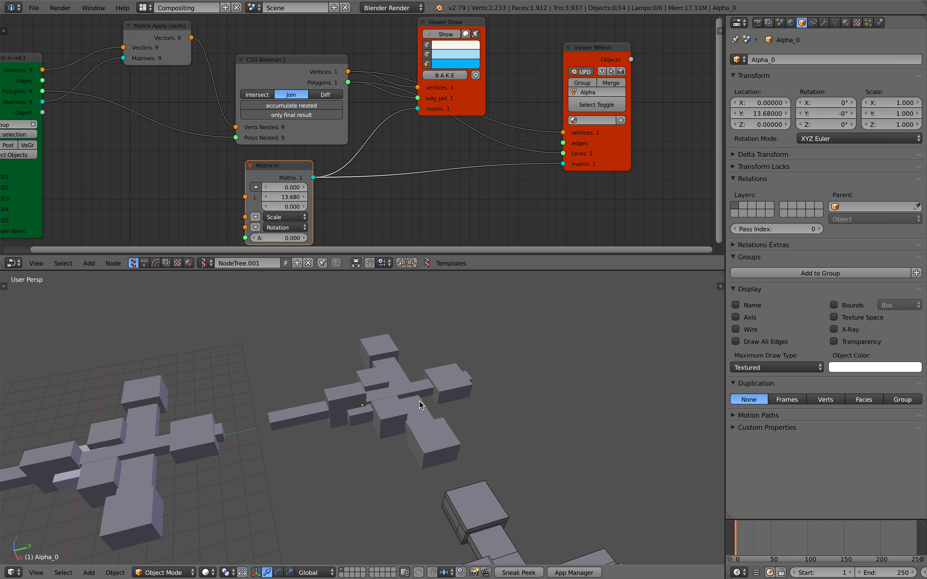
scroll(411, 407, down, 2)
scroll(373, 330, up, 2)
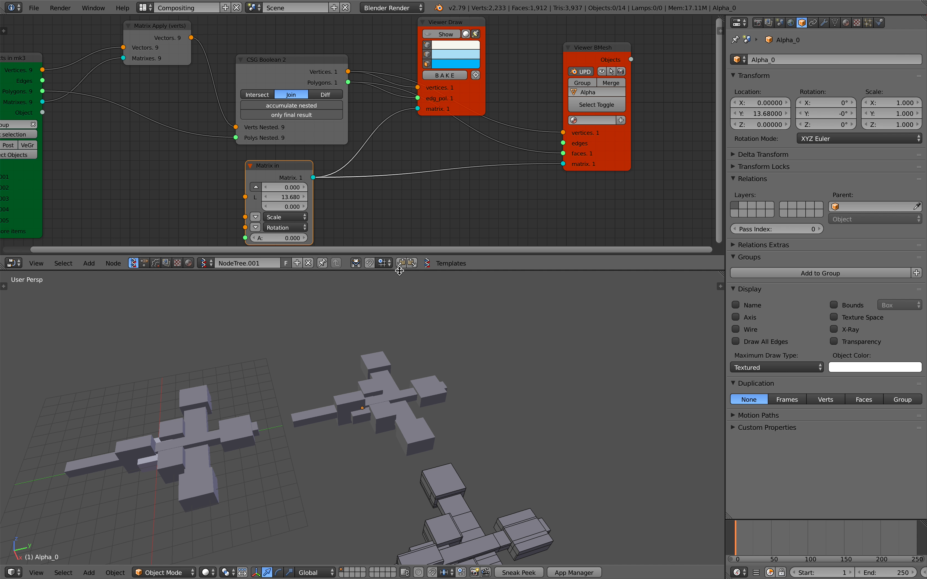
drag(394, 256, 394, 285)
middle_drag(400, 238, 432, 183)
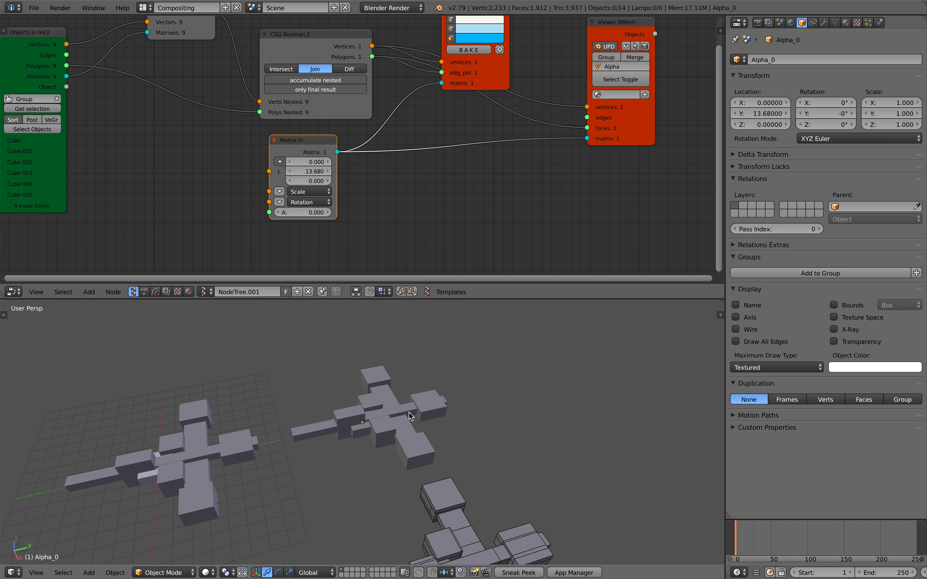
Step: Place the 3D cursor in empty space away from the models and add a mesh cube there
key(shift+a)
mouse_move(321, 400)
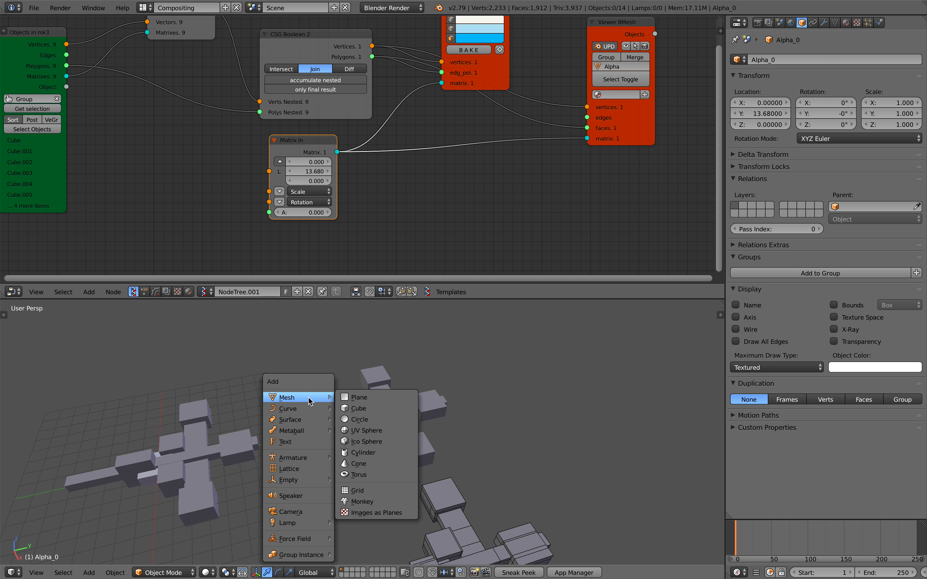
click(197, 318)
mouse_move(197, 427)
middle_down()
mouse_move(195, 462)
mouse_move(199, 424)
middle_up()
key(shift+a)
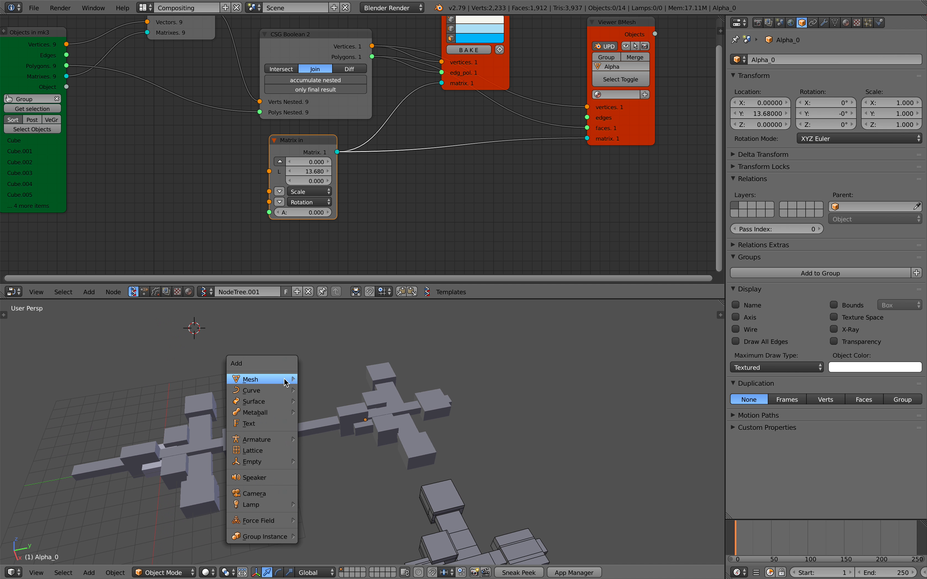
mouse_move(285, 379)
click(321, 390)
scroll(325, 397, down, 3)
Step: Shrink the new cube to a scale of about 0.267 and move it toward the joined mesh
key(g)
click(408, 417)
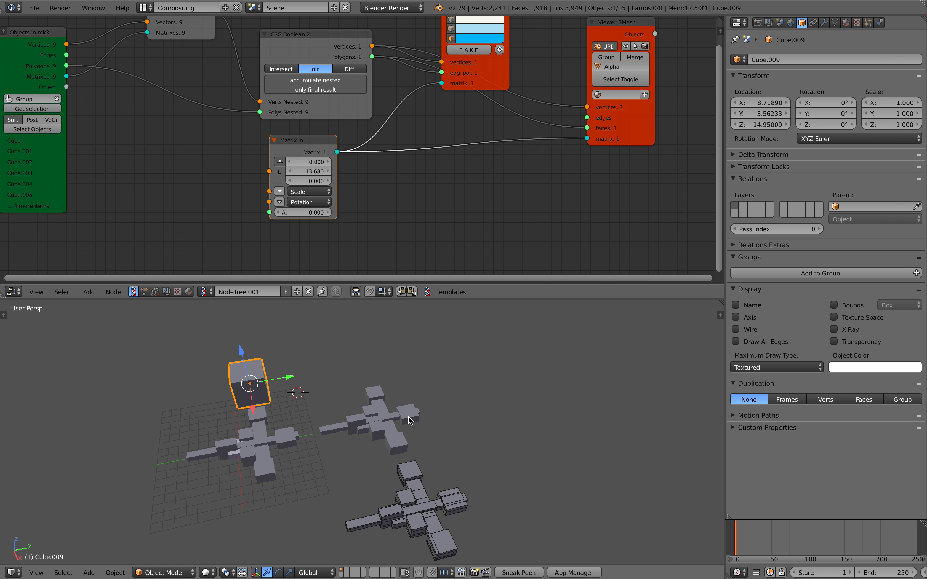
key(s)
click(299, 401)
key(g)
click(450, 464)
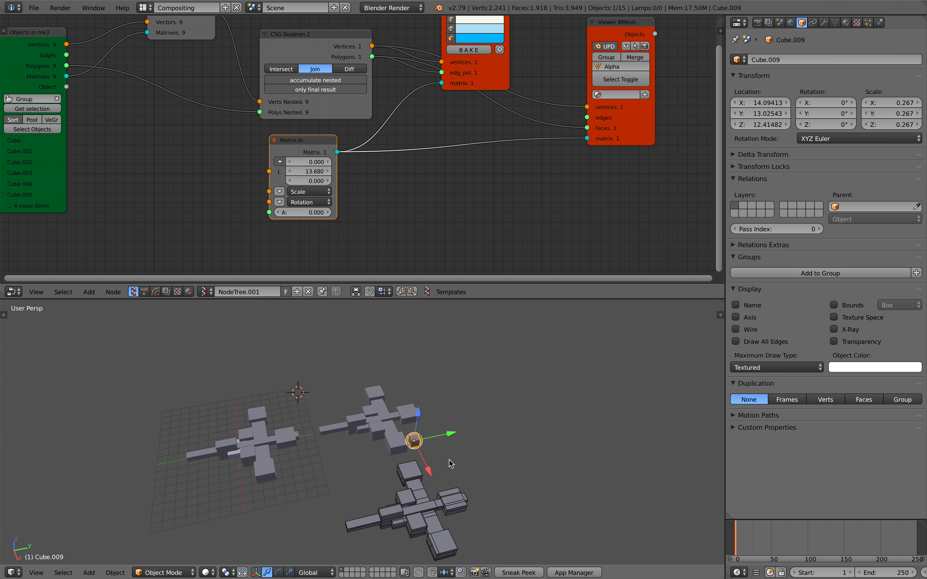
key(g)
click(436, 432)
Step: In top view, position the small cube over one side arm of the joined mesh at about X 3.21, Y 15.16
middle_drag(436, 432, 421, 440)
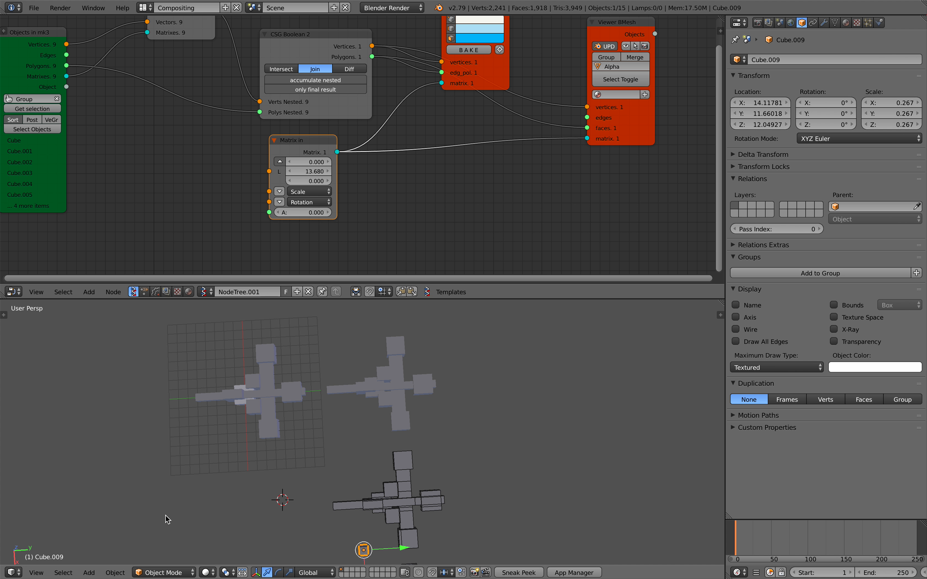
click(38, 572)
click(60, 523)
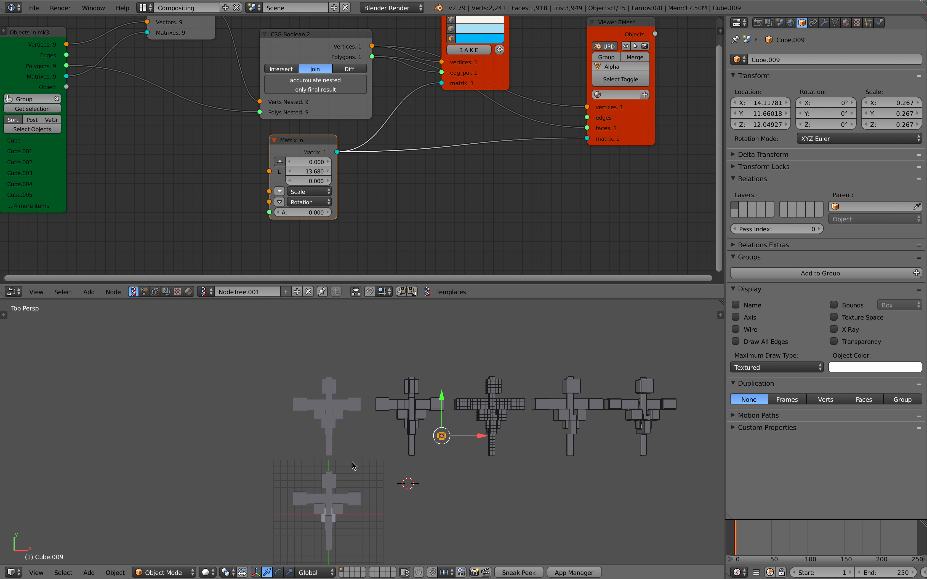
key(g)
click(352, 426)
scroll(380, 437, up, 6)
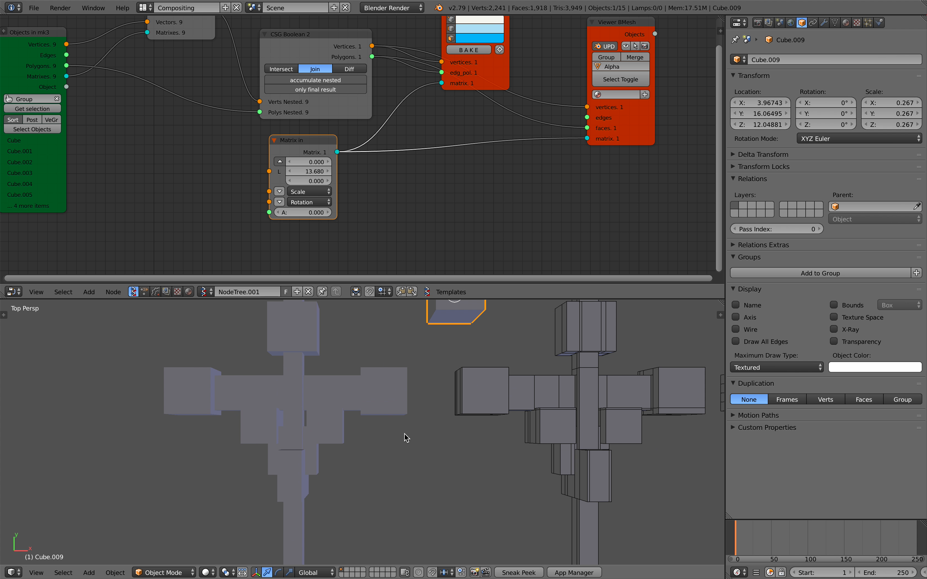
key(g)
click(351, 504)
Step: Lower the cube into the arm's end box at about X 3.80, Y 16.05, Z 0.35 and scale it to about 0.679
middle_drag(396, 447, 390, 395)
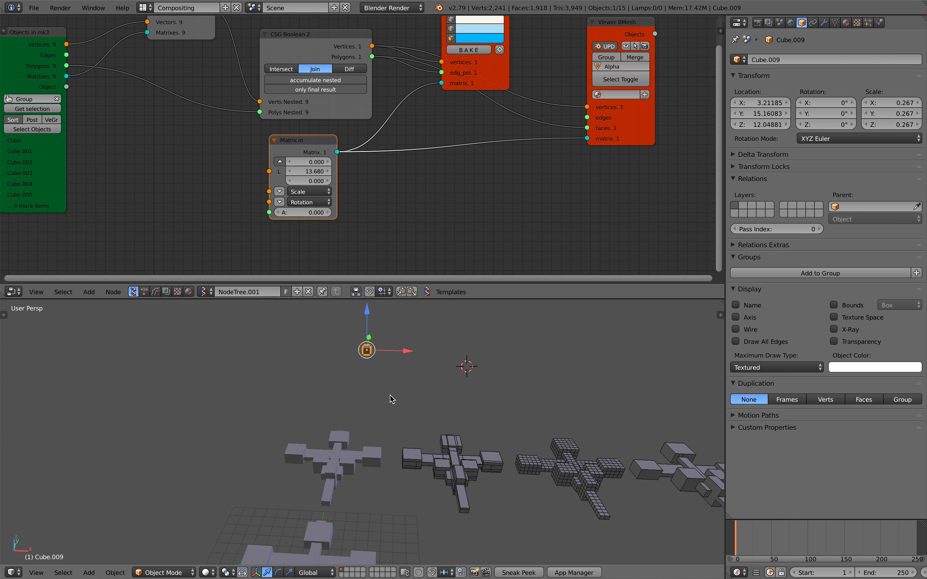
drag(366, 314, 368, 458)
key(s)
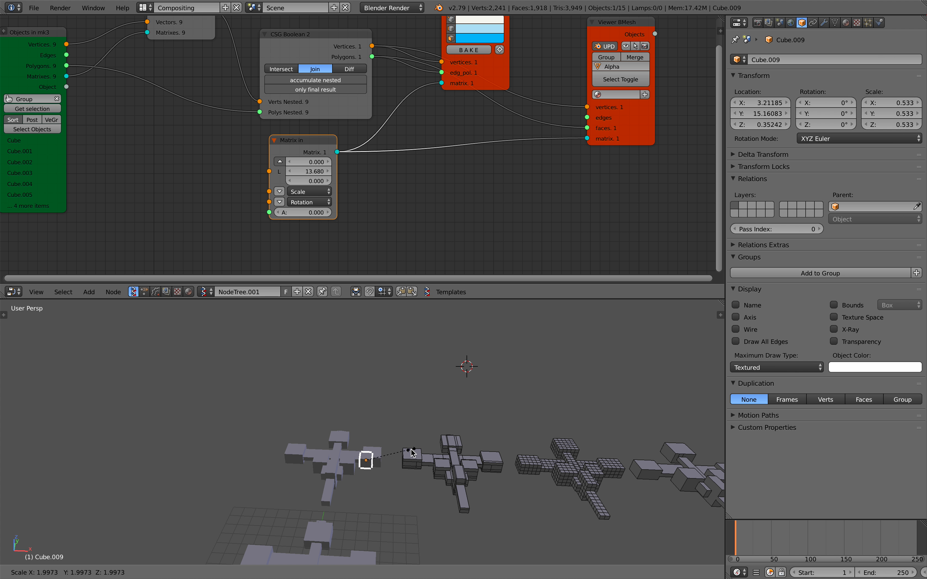
click(400, 463)
middle_drag(399, 463, 347, 494)
drag(400, 439, 409, 435)
scroll(407, 436, up, 4)
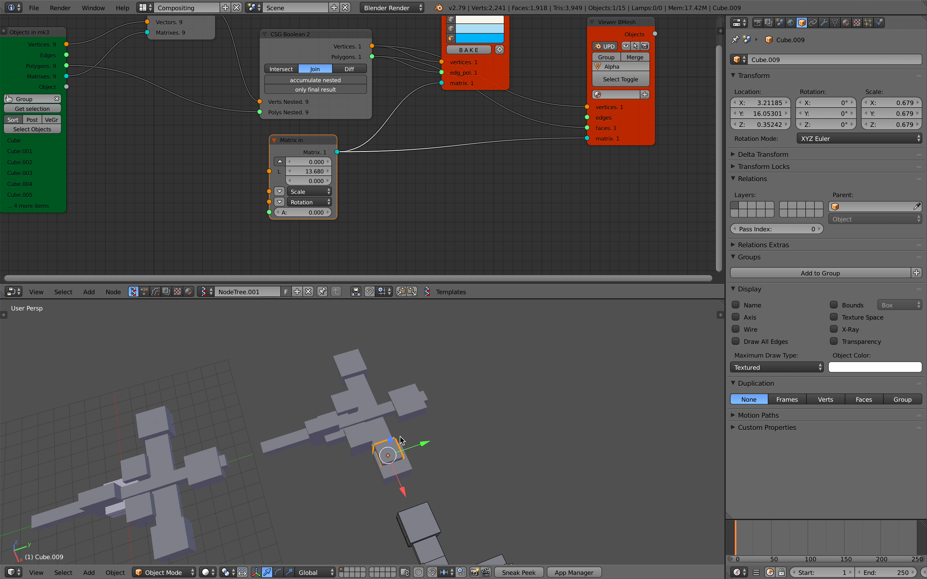
drag(412, 501, 418, 513)
Step: Rescale the cube to about 0.632 along Y and 1.558 along Z so it passes through the end box
middle_drag(419, 512, 441, 424)
key(s)
key(y)
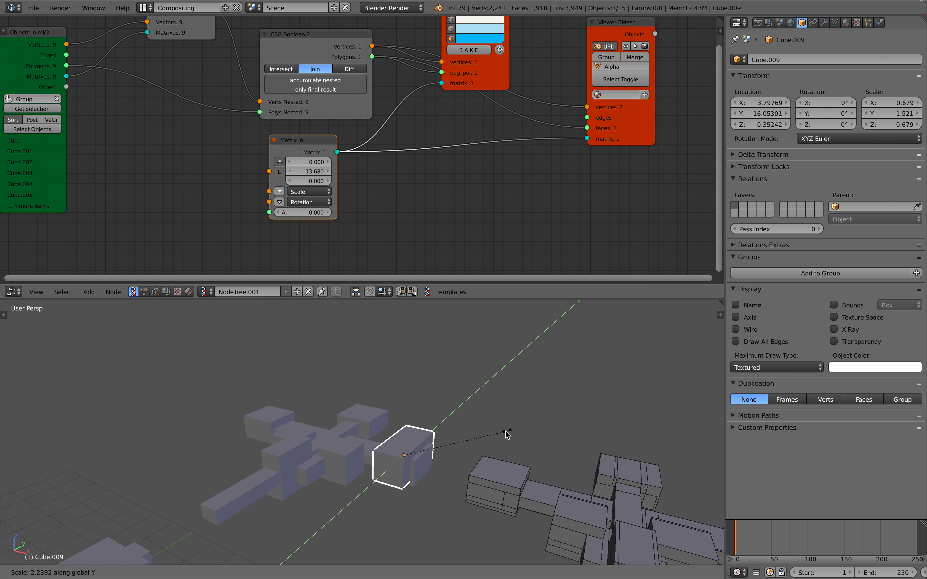
click(448, 439)
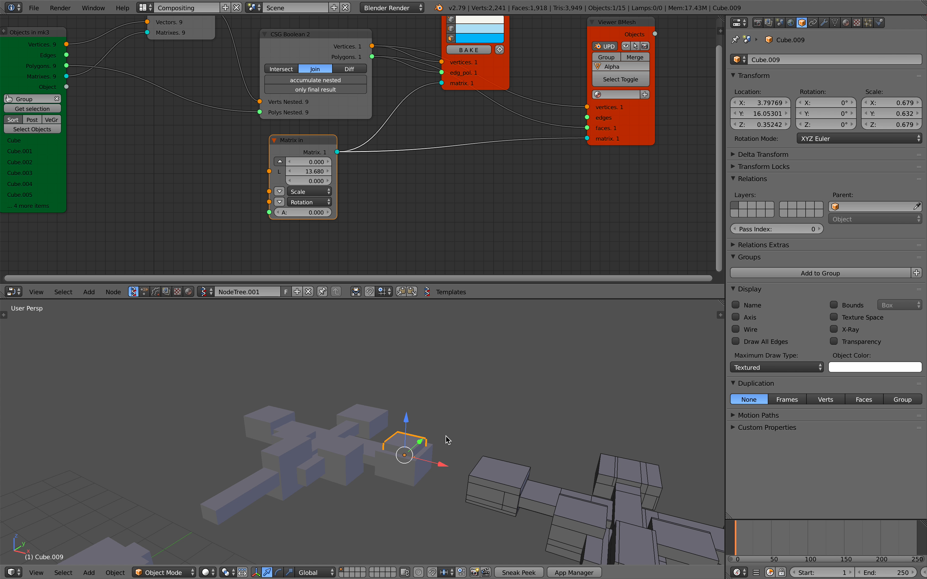
key(s)
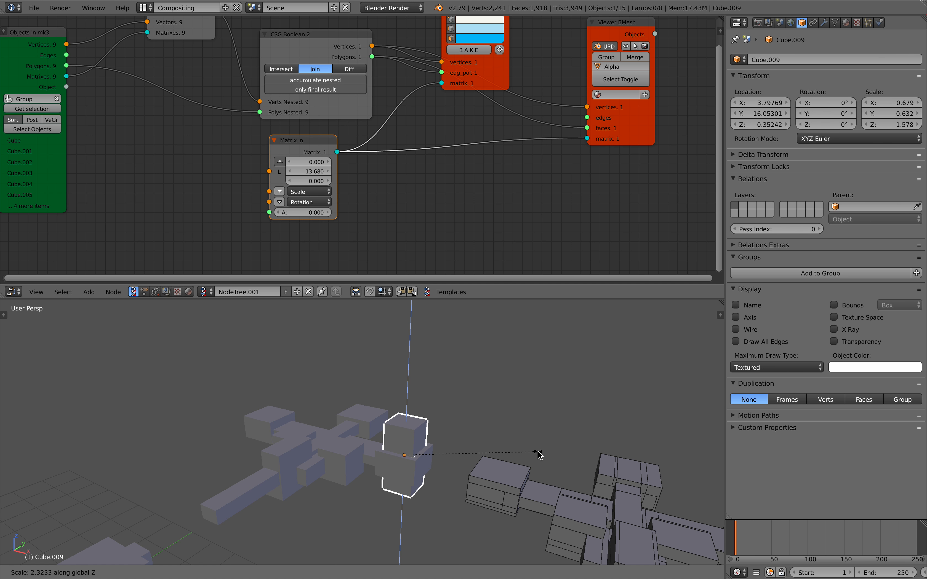
click(539, 455)
Step: Duplicate the tall cube along the X axis into the opposite arm's end box, at about X -3.9
middle_drag(540, 455, 434, 443)
key(shift+d)
key(x)
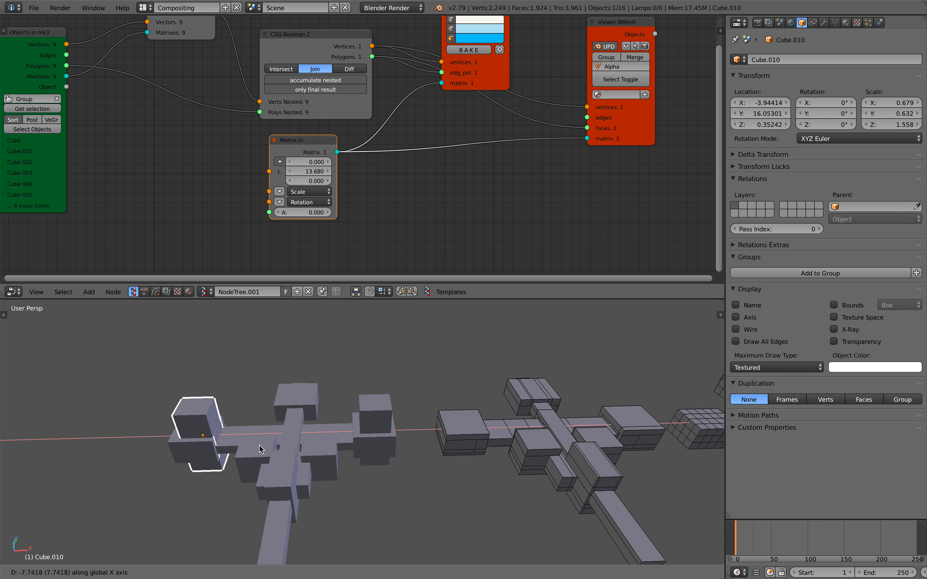
click(257, 449)
Step: Duplicate the tall cube again into the remaining end box, at about X 0.15, Y 18.71, and adjust its height
middle_drag(352, 497, 492, 432)
key(shift+d)
click(399, 442)
drag(394, 427, 398, 428)
middle_drag(398, 429, 430, 428)
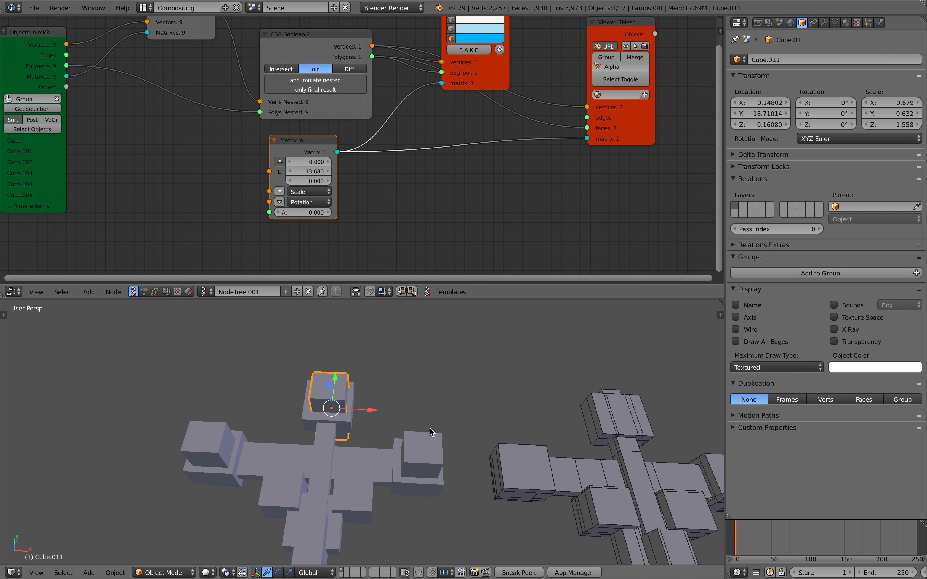
drag(328, 385, 327, 380)
Step: Select all three tall cubes together
middle_drag(437, 445, 374, 426)
shift+click(395, 461)
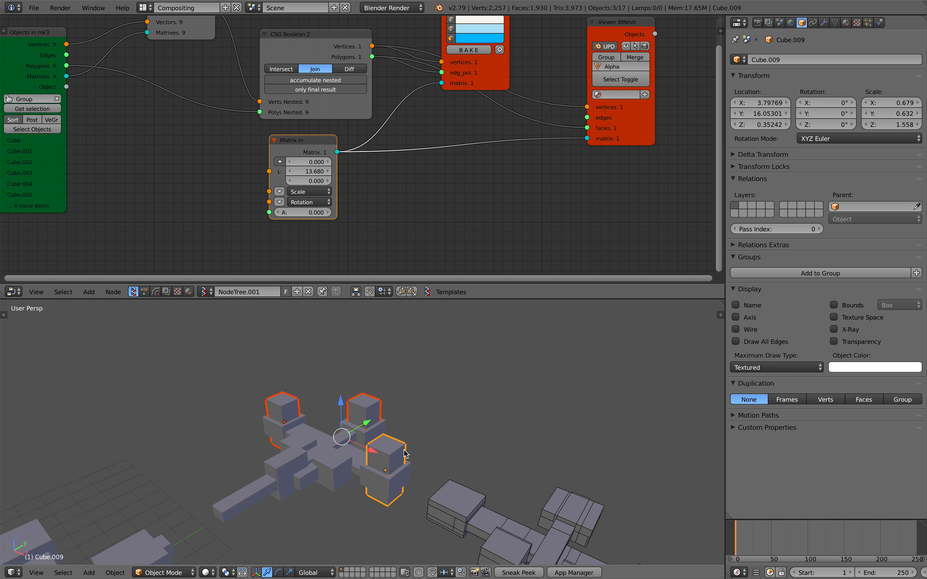
middle_drag(395, 462, 355, 449)
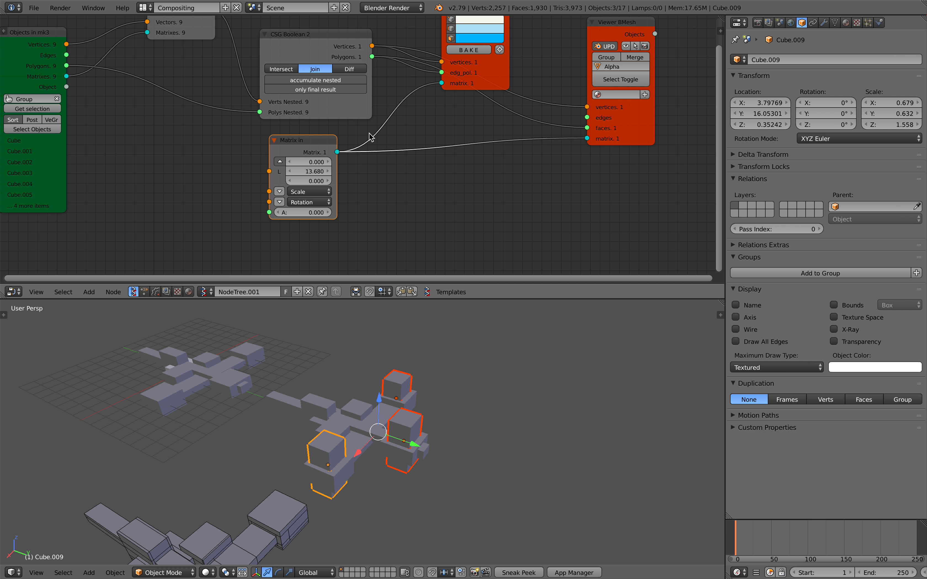
Step: Move the Viewer BMesh and Viewer Draw nodes farther from the CSG Boolean node to free space in the tree
scroll(371, 139, down, 5)
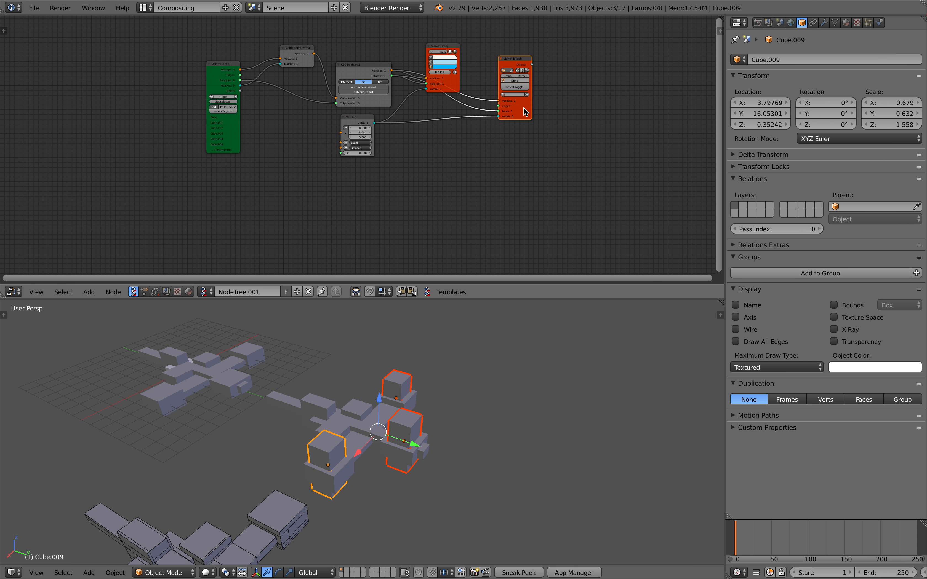
drag(524, 112, 566, 111)
drag(457, 87, 482, 66)
scroll(444, 122, up, 1)
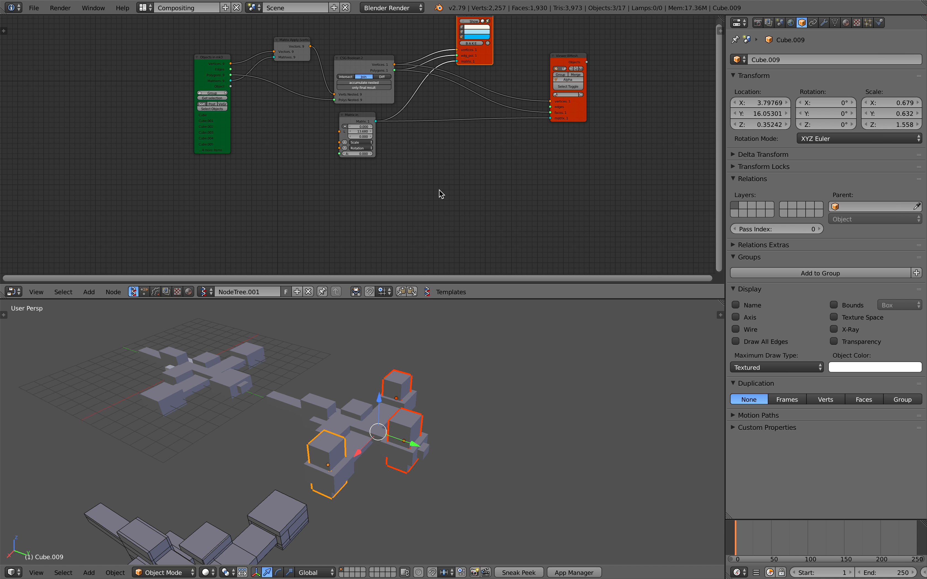
middle_drag(271, 181, 287, 177)
key(shift+a)
click(287, 177)
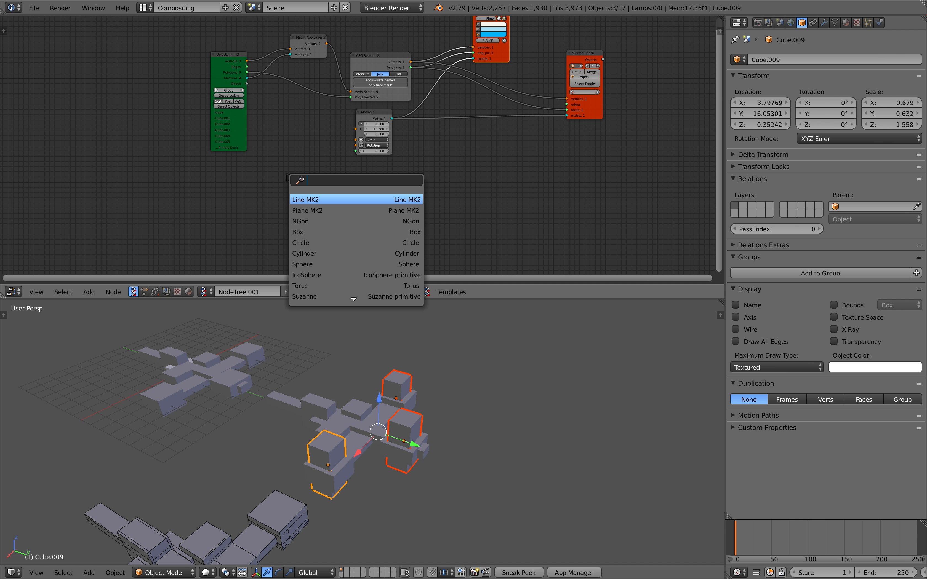
Step: Put the three selected tall cubes into a new object group
middle_drag(309, 352, 389, 373)
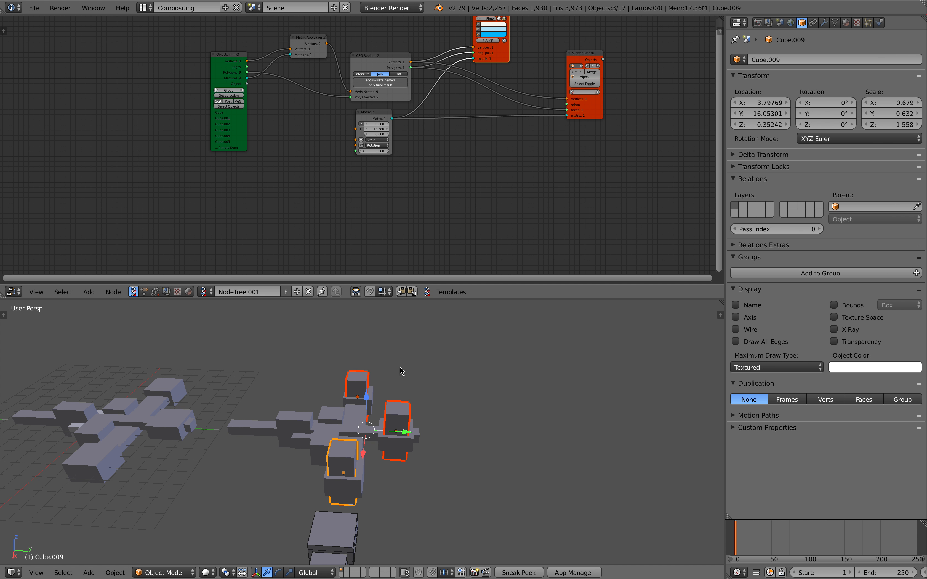
key(ctrl+g)
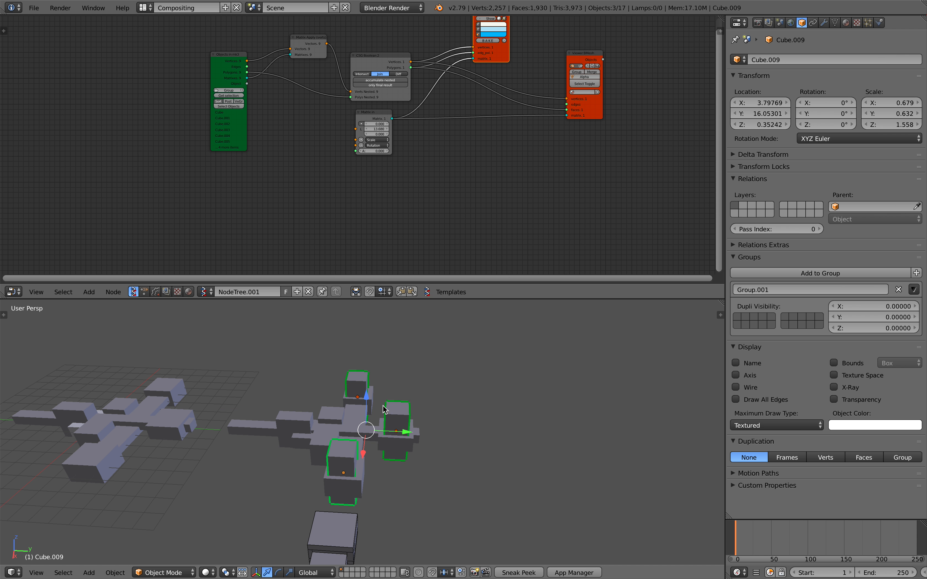
scroll(257, 178, up, 1)
scroll(245, 134, down, 1)
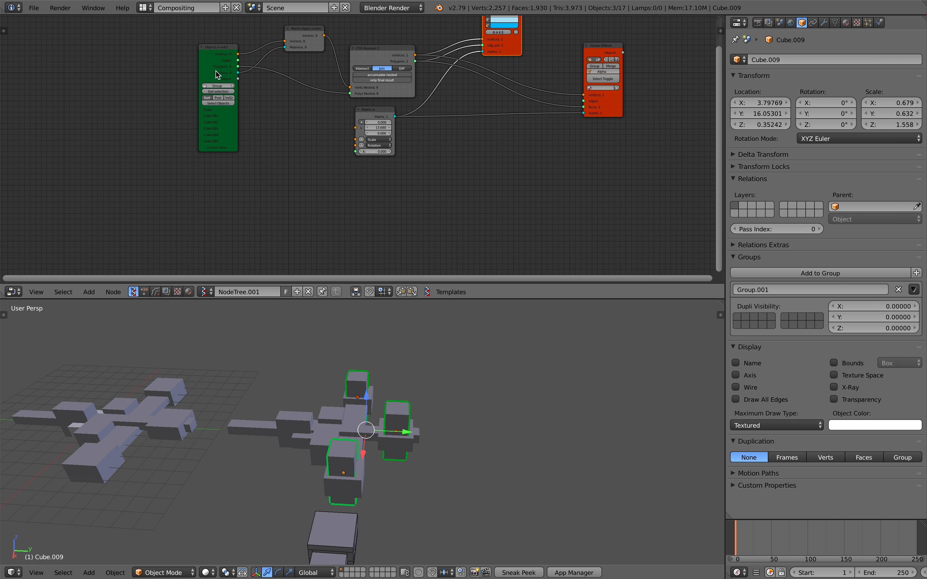
Step: Duplicate the Objects in, Matrix Apply and CSG Boolean 2 nodes and place the copies below the original chain
scroll(216, 74, down, 1)
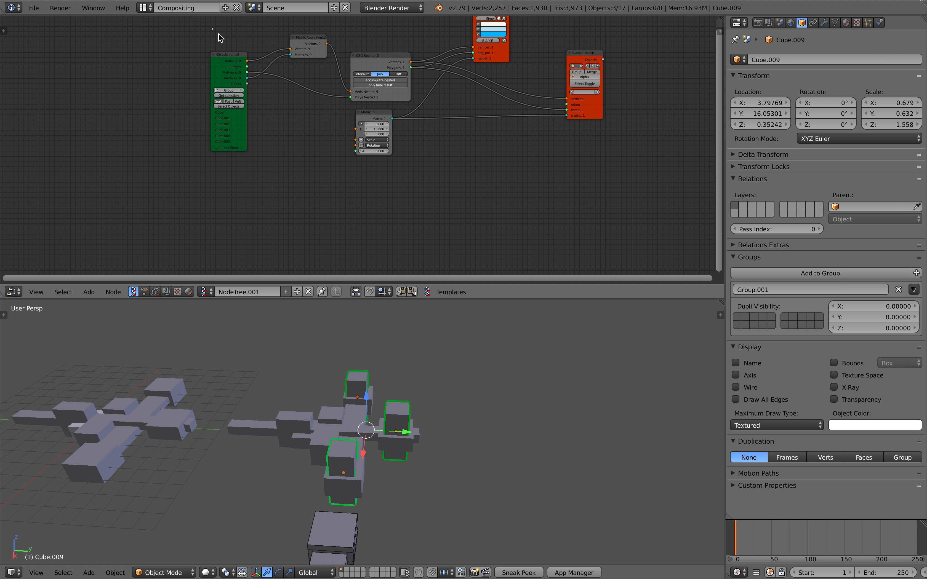
drag(219, 32, 383, 86)
key(shift+d)
click(524, 222)
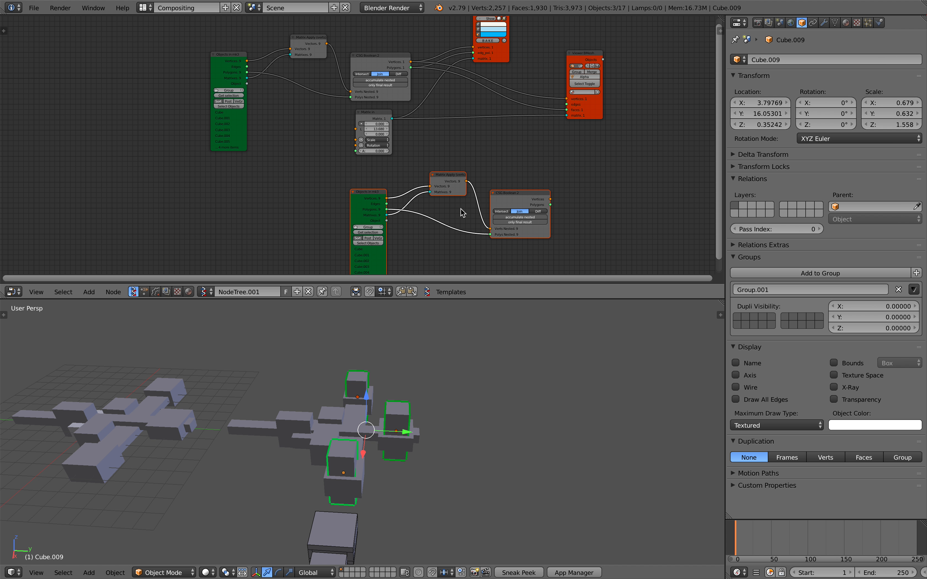
Step: Set the copied Objects in node's source to Group.001 and load the three tall cubes from that group
middle_drag(462, 211, 462, 135)
scroll(432, 143, up, 8)
click(381, 157)
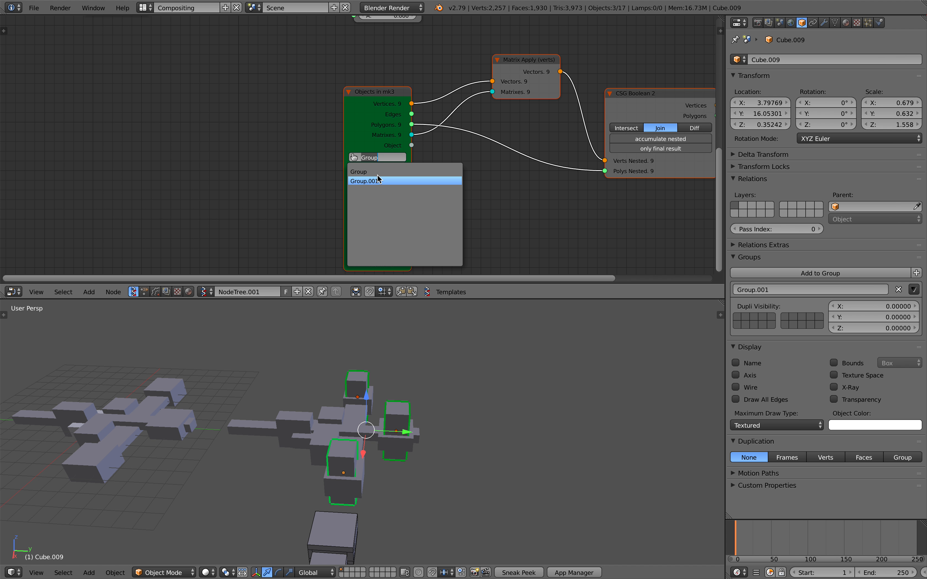
click(377, 177)
click(375, 169)
scroll(457, 169, down, 2)
middle_drag(477, 165, 204, 199)
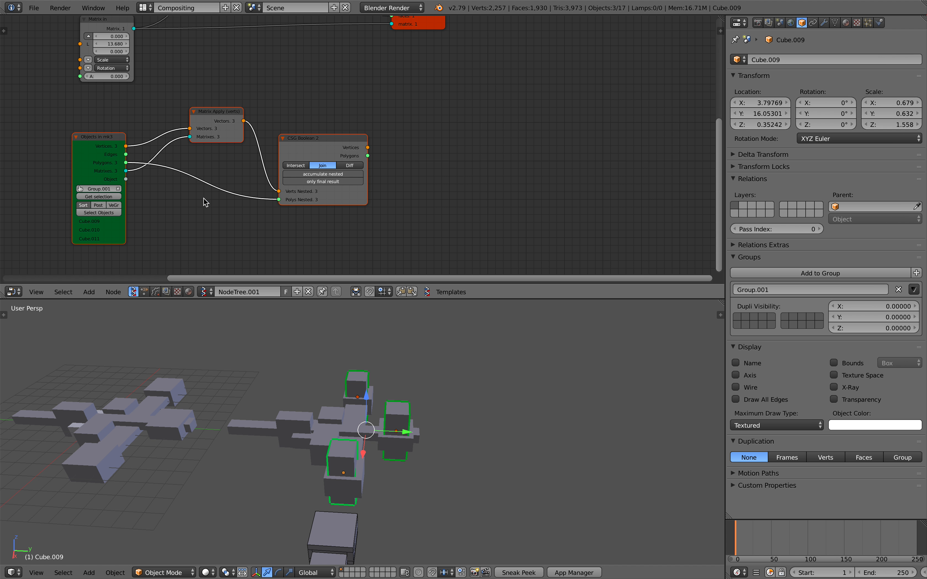
Step: Move the Viewer BMesh node farther out and place a copy of the first CSG Boolean 2 node below it
scroll(203, 198, up, 1)
middle_drag(273, 157, 266, 184)
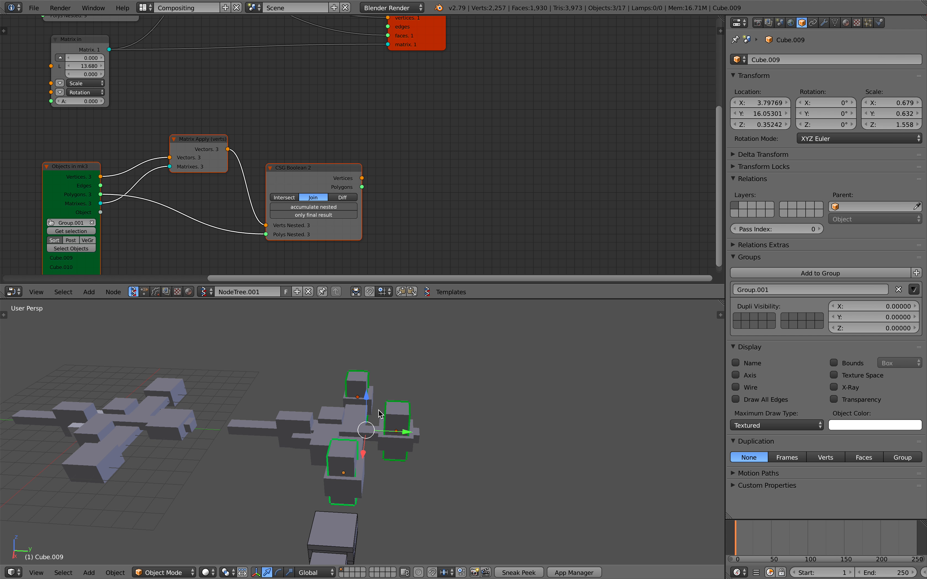
middle_drag(379, 414, 361, 415)
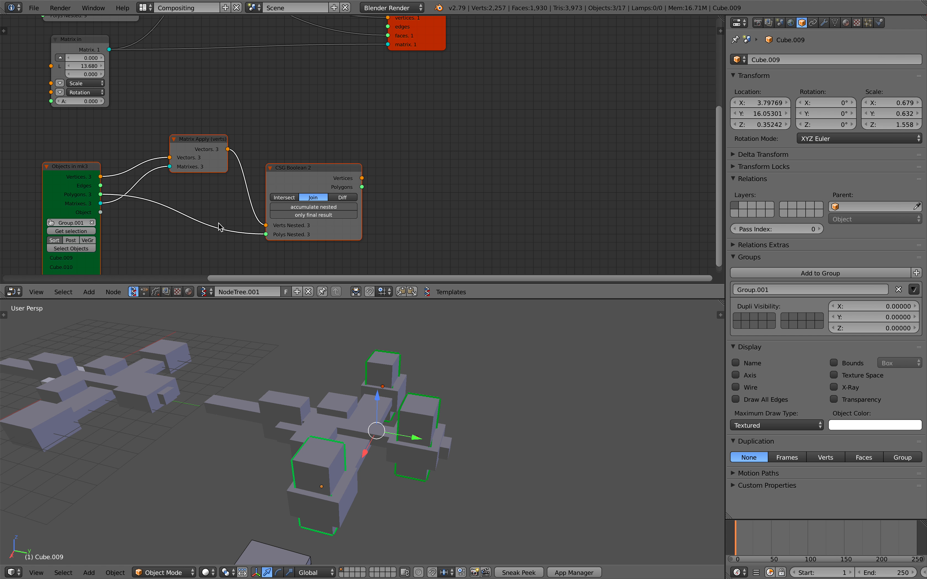
middle_drag(350, 141, 355, 192)
scroll(355, 192, down, 1)
drag(438, 100, 518, 86)
middle_drag(445, 121, 481, 154)
click(150, 48)
key(shift+d)
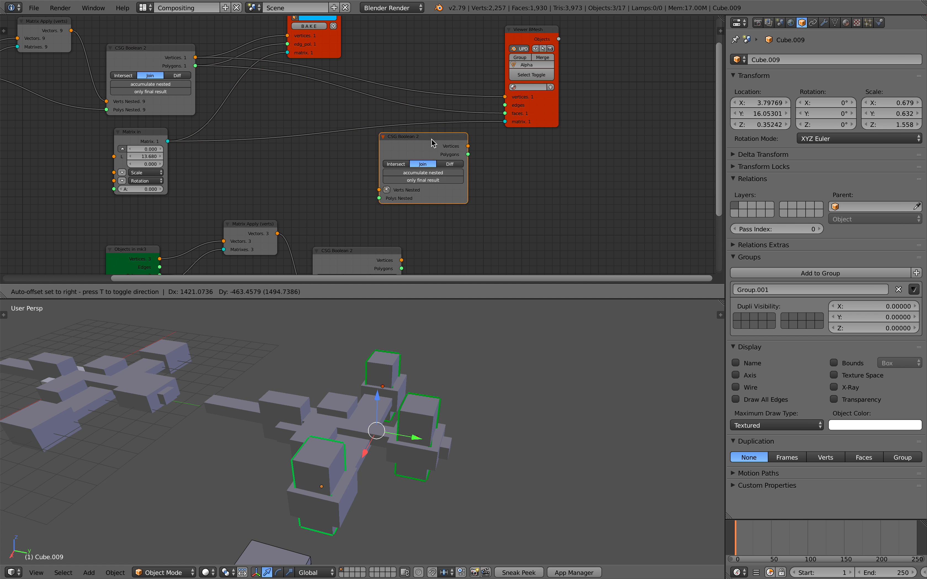
click(600, 166)
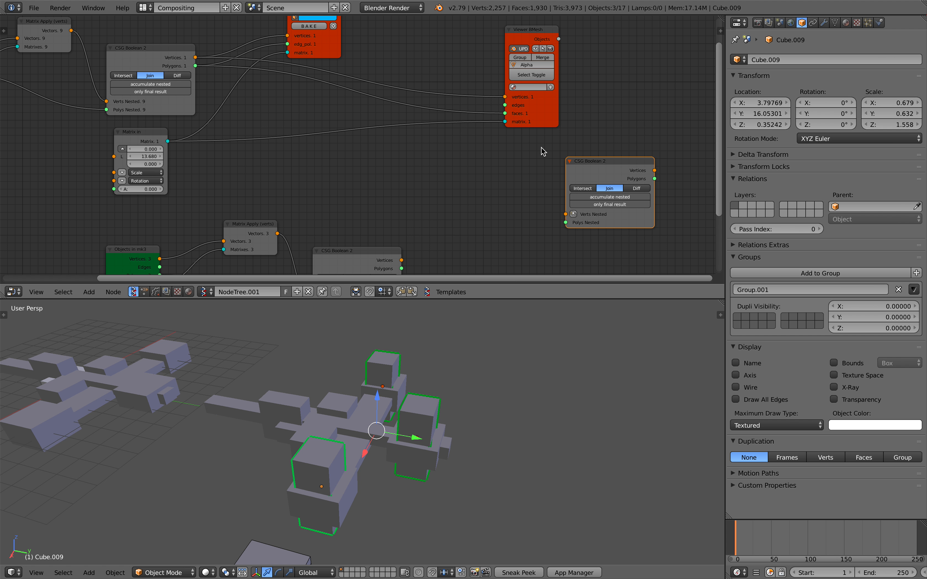
drag(538, 117, 567, 109)
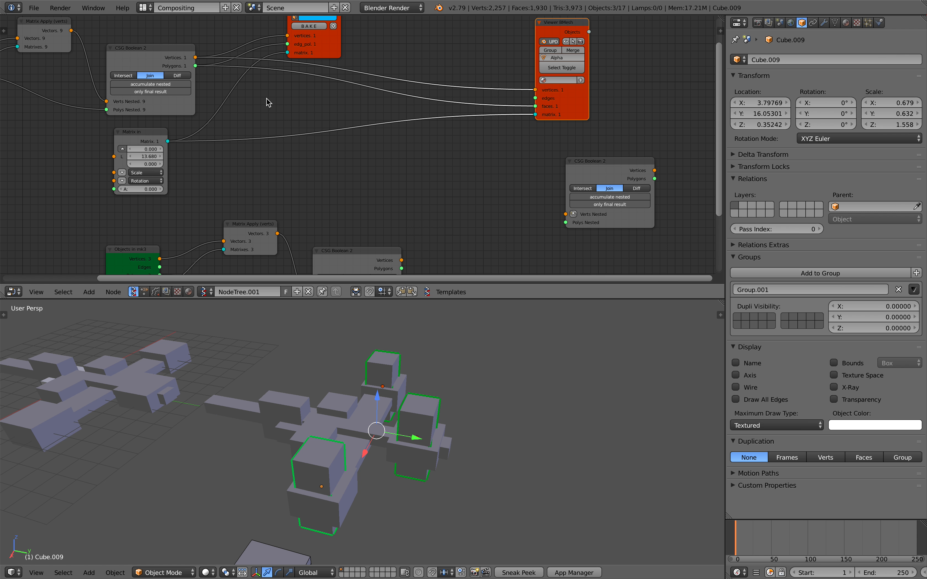
Step: Add a Matrix Apply node with edge and face sockets just before the new CSG Boolean 2 node
key(shift+a)
click(445, 167)
text(appl)
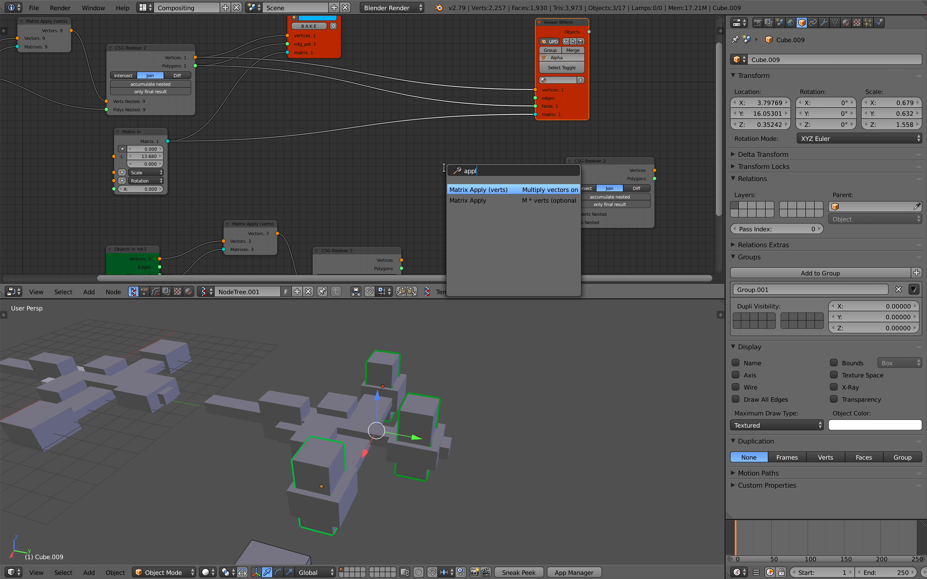
key(Down)
key(Return)
click(464, 169)
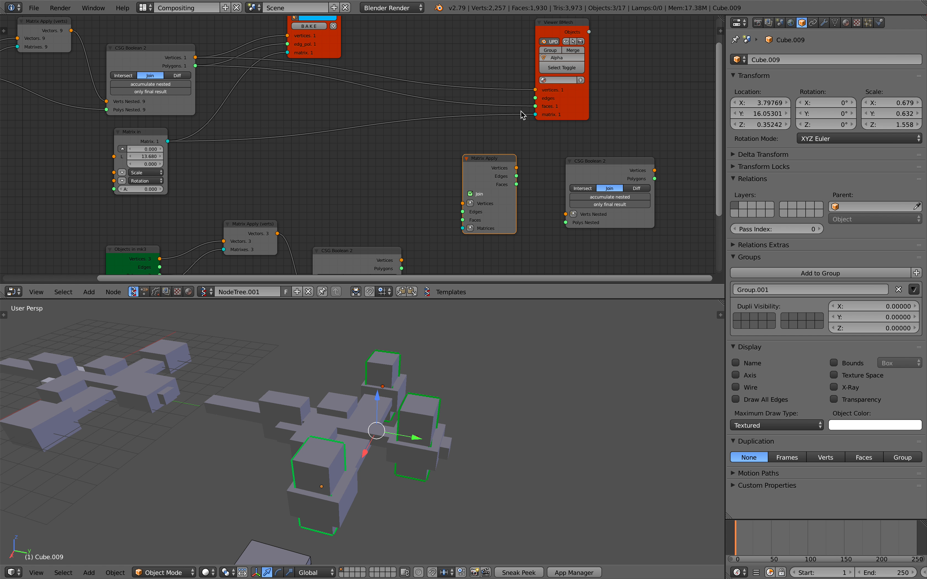
Step: Connect the joined mesh's vertices, its faces and the Matrix in output to the Matrix Apply node's inputs
drag(535, 90, 496, 149)
drag(469, 221, 468, 221)
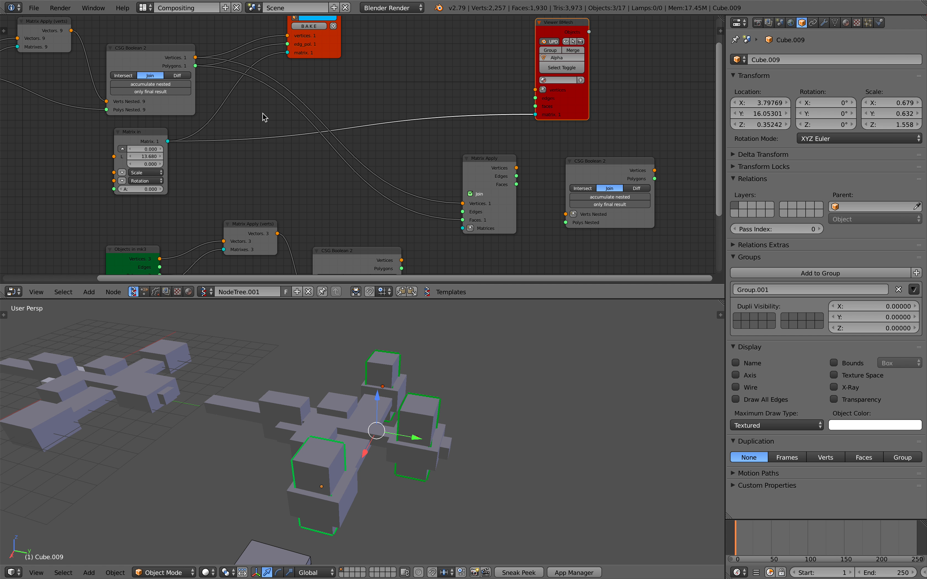
drag(167, 142, 251, 168)
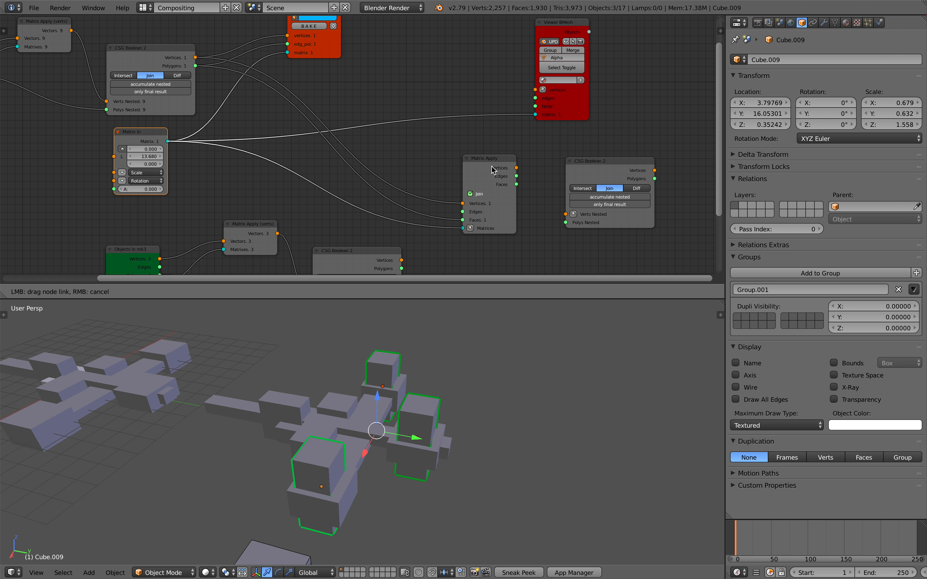
drag(484, 166, 462, 162)
Step: Try to connect the Matrix Apply node's vertices and faces to the new CSG Boolean 2 node's nested inputs
middle_drag(461, 161, 381, 118)
scroll(401, 123, up, 1)
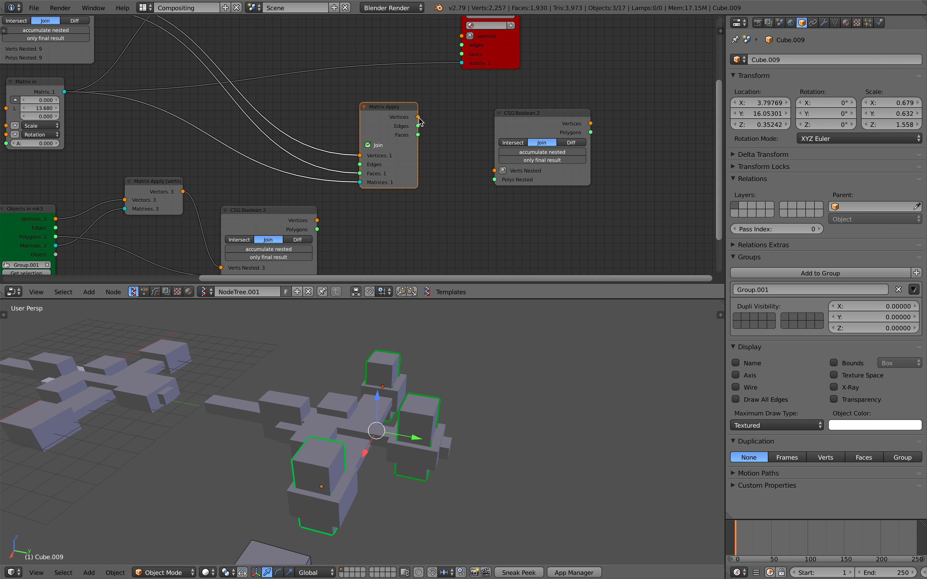
drag(418, 117, 442, 139)
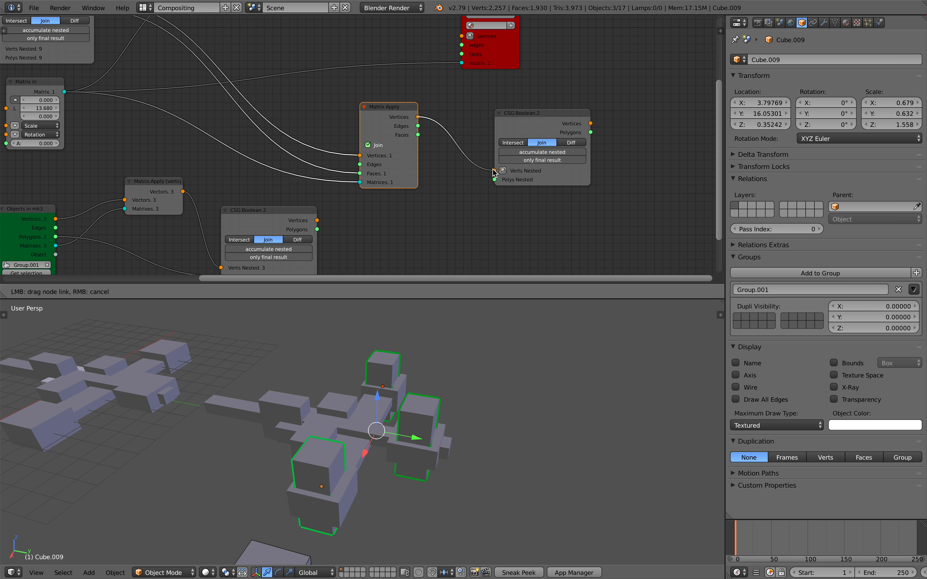
drag(493, 172, 494, 171)
drag(418, 135, 467, 167)
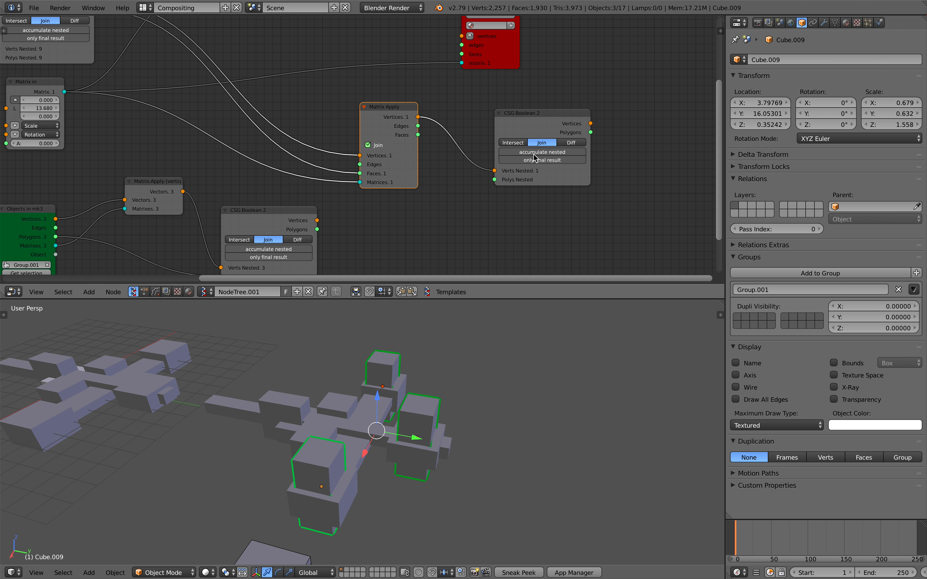
Step: Switch the new CSG Boolean 2 node to separate A and B inputs and link Matrix Apply's vertices and faces to Verts A and Polys A
scroll(534, 157, up, 2)
click(590, 152)
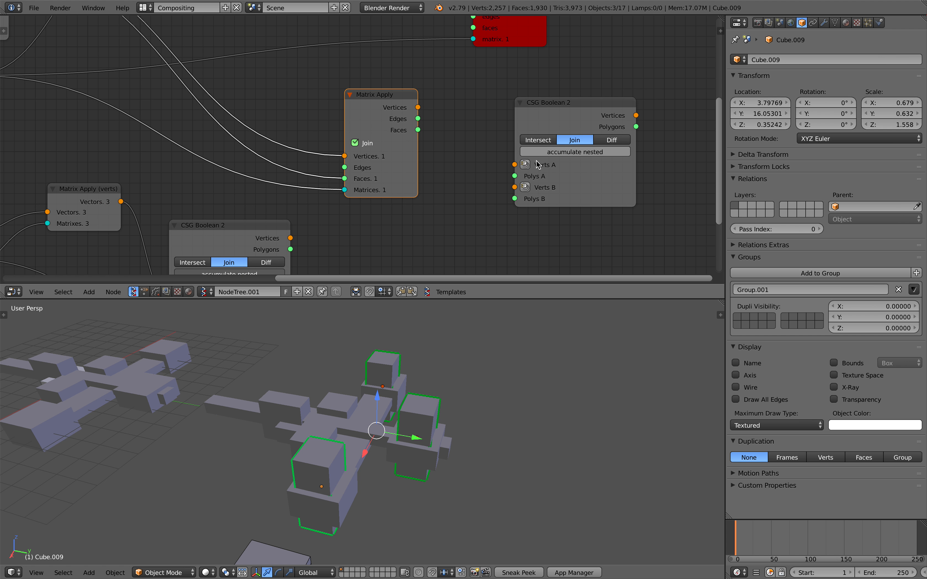
scroll(537, 153, down, 1)
drag(514, 138, 518, 150)
drag(417, 103, 509, 149)
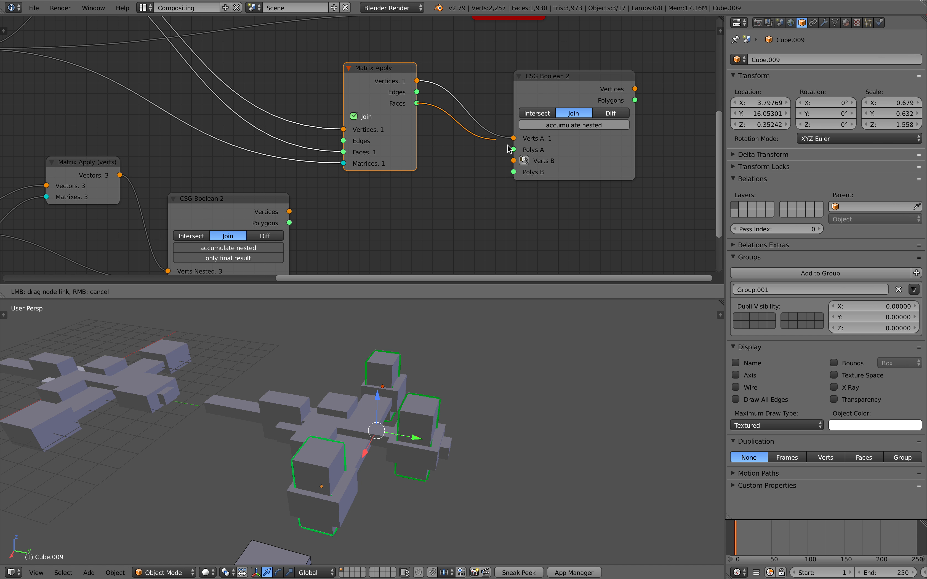
Step: Link the vertices and polygons of the tall cubes' CSG Boolean 2 node to Verts B and Polys B
scroll(425, 193, down, 1)
drag(316, 173, 437, 155)
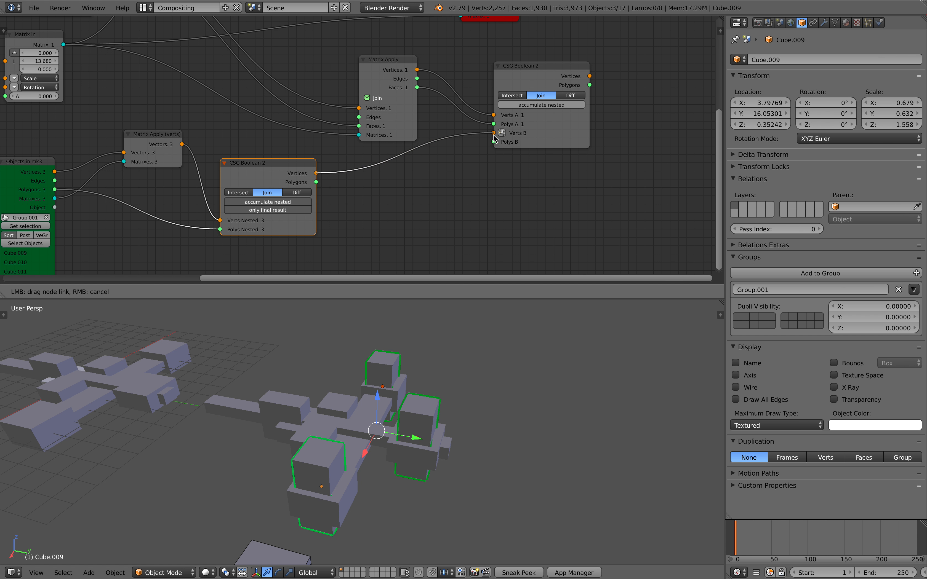
drag(494, 138, 494, 133)
drag(316, 182, 373, 178)
drag(508, 144, 509, 145)
Step: Set the final CSG Boolean 2 node to Diff and attach a Viewer Draw node placed clear of it
middle_drag(534, 150, 439, 166)
scroll(439, 166, up, 2)
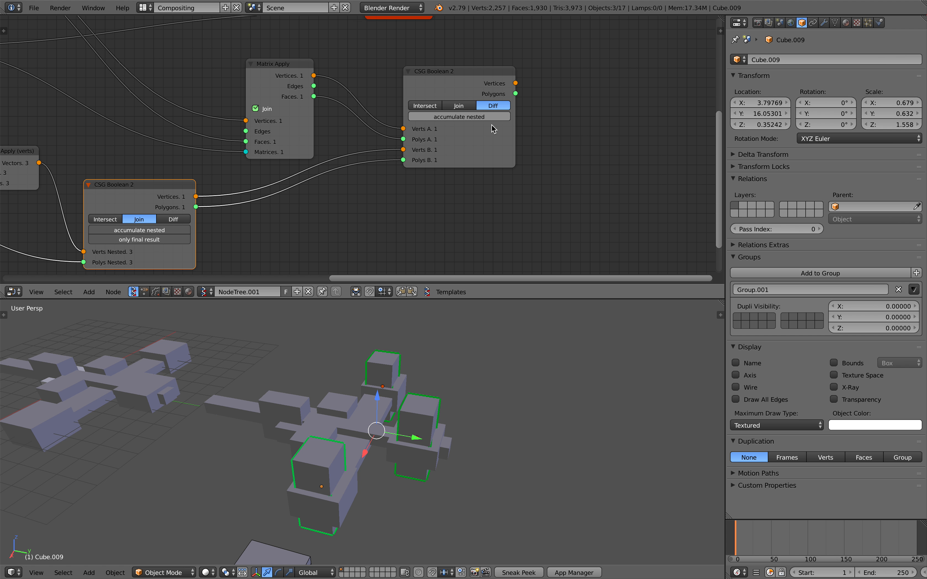
scroll(493, 129, down, 1)
right_click(419, 114)
click(419, 114)
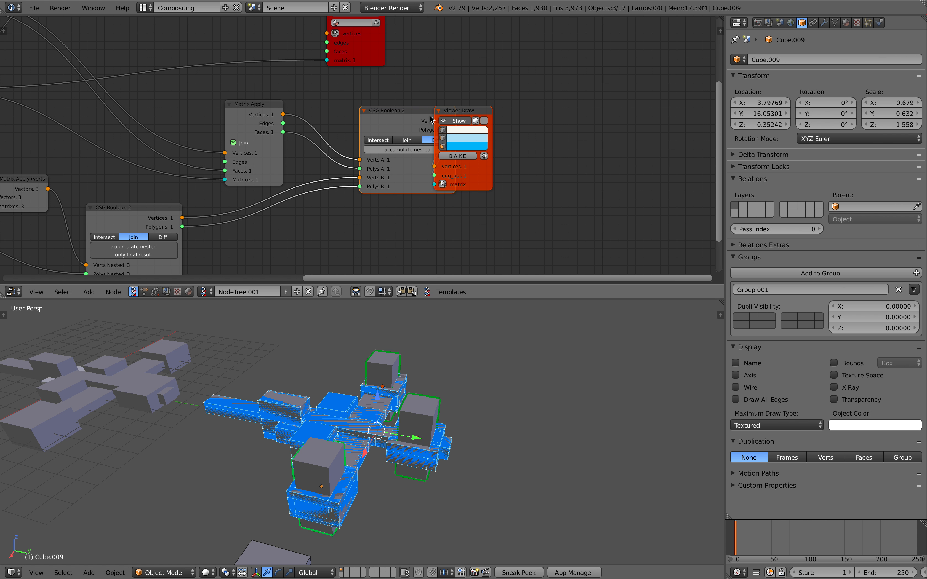
scroll(413, 101, down, 1)
drag(444, 112, 558, 112)
Step: Reconnect the joined mesh's vertices and polygons to the Viewer BMesh node and move the node closer to its source
middle_drag(404, 73, 404, 118)
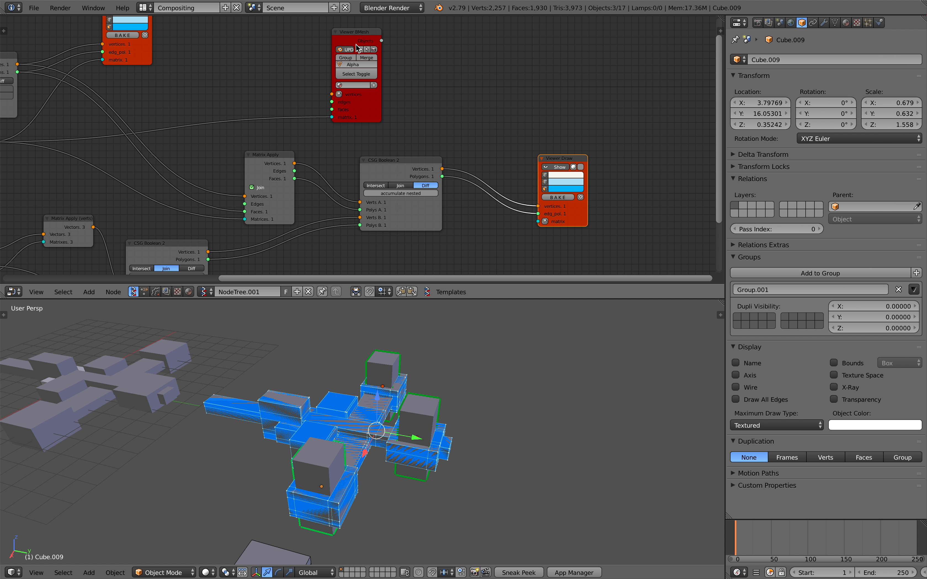
drag(356, 47, 346, 46)
middle_drag(106, 116, 314, 145)
drag(225, 93, 460, 137)
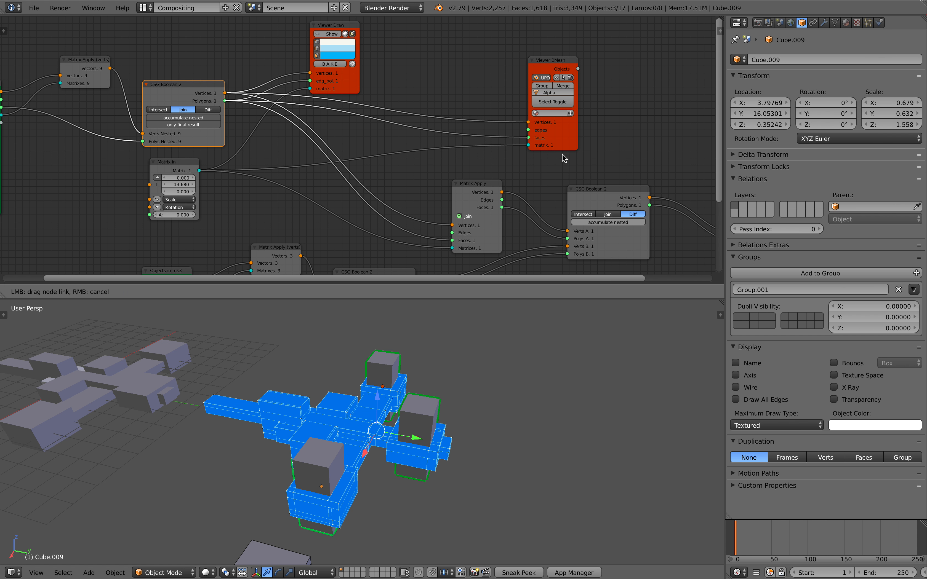
drag(552, 147, 476, 135)
Step: Hide the Viewer BMesh node's output object in the viewport
click(480, 67)
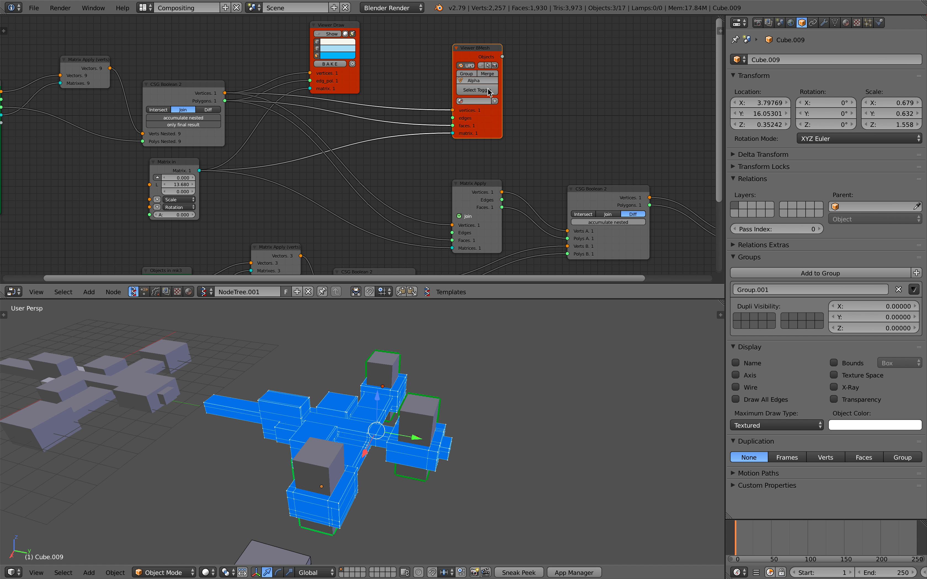
middle_drag(556, 149, 557, 137)
middle_drag(412, 361, 493, 374)
scroll(487, 375, down, 1)
middle_drag(405, 388, 427, 391)
scroll(547, 220, down, 3)
Step: Feed the new Viewer Draw's matrix input from a new Matrix in node with its location set to 0, 12.18, 0
middle_drag(542, 215, 333, 143)
scroll(438, 155, up, 2)
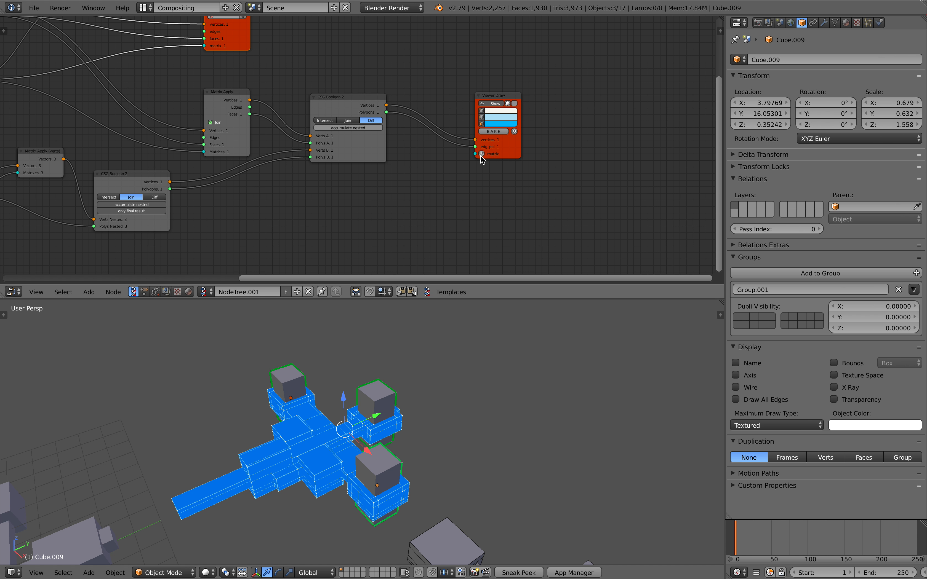
click(420, 196)
click(404, 196)
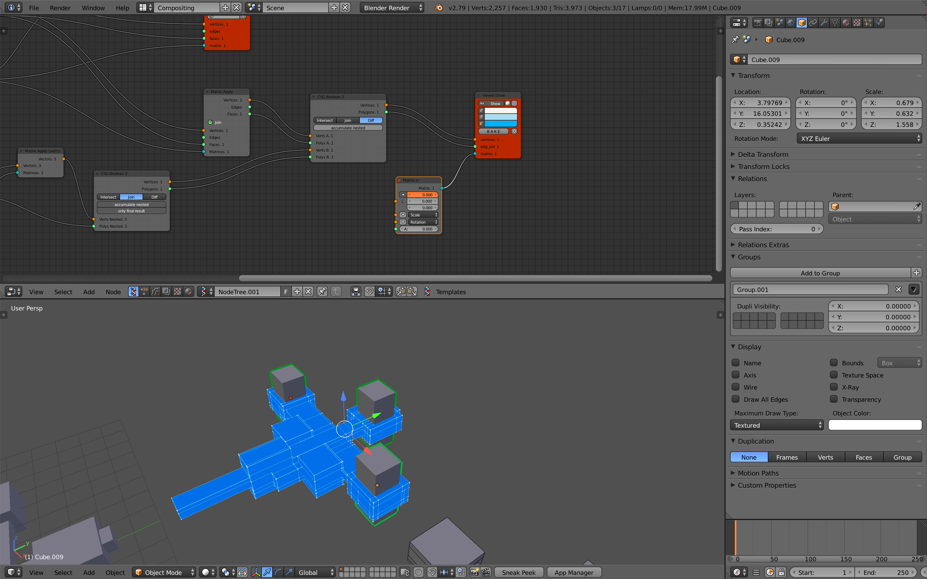
mouse_move(423, 195)
mouse_down()
mouse_move(426, 208)
mouse_move(463, 202)
mouse_move(429, 205)
mouse_up()
key(Tab)
key(Tab)
text(0)
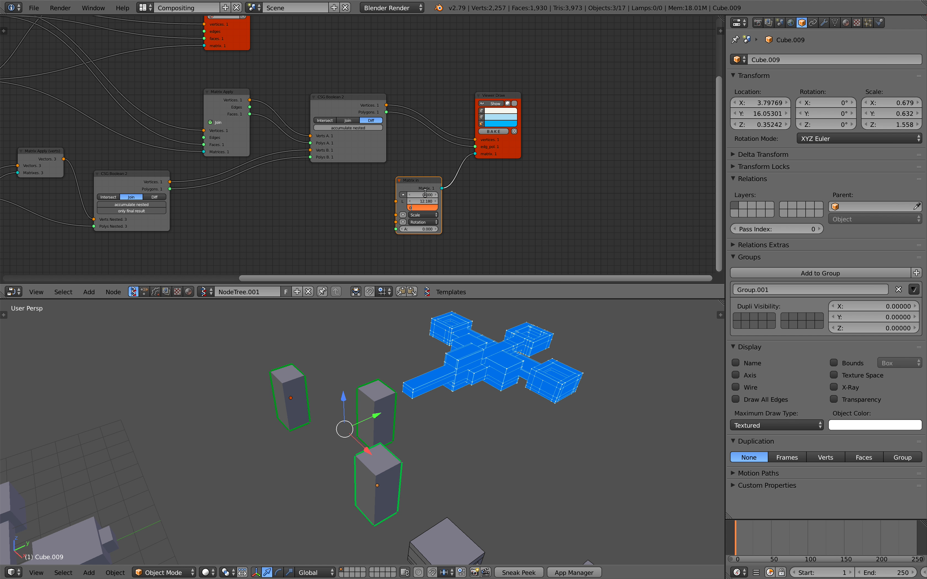
key(Return)
Step: Compare flat and shaded display of the difference result in Viewer Draw and leave shading enabled
click(514, 103)
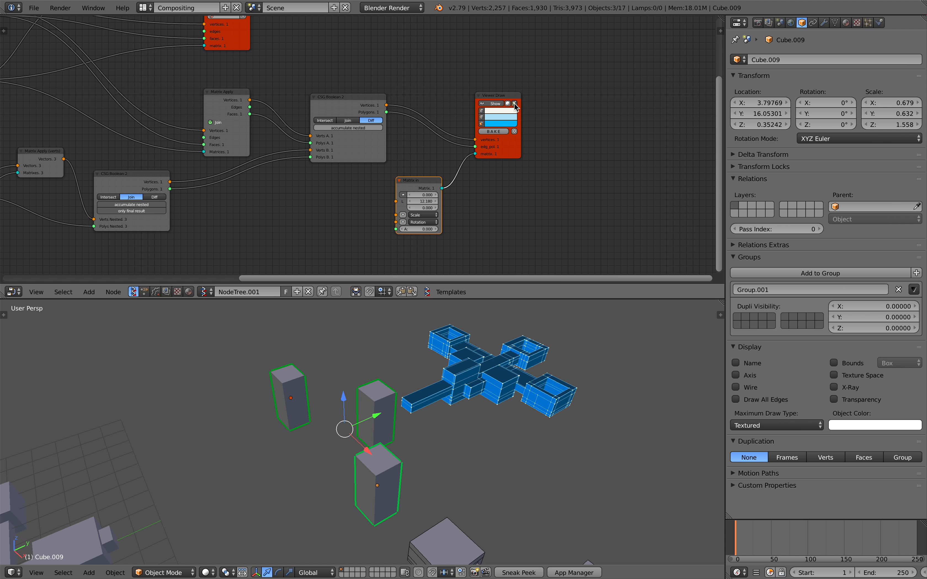
click(514, 104)
click(514, 103)
click(514, 104)
click(514, 104)
Step: Deselect all objects and save the file over the existing one
mouse_move(514, 347)
shift+middle_down()
mouse_move(402, 389)
mouse_move(414, 414)
mouse_move(315, 422)
mouse_move(305, 460)
mouse_move(292, 416)
mouse_move(378, 440)
mouse_move(409, 426)
mouse_move(406, 451)
mouse_move(389, 453)
mouse_move(305, 433)
mouse_move(440, 445)
shift+middle_up()
scroll(402, 389, up, 4)
key(a)
scroll(402, 390, down, 6)
scroll(314, 422, up, 5)
scroll(440, 446, down, 4)
key(ctrl+s)
click(440, 447)
Step: Make the Viewer BMesh node's joined output object visible in the viewport again
middle_drag(206, 26, 291, 145)
scroll(291, 145, up, 3)
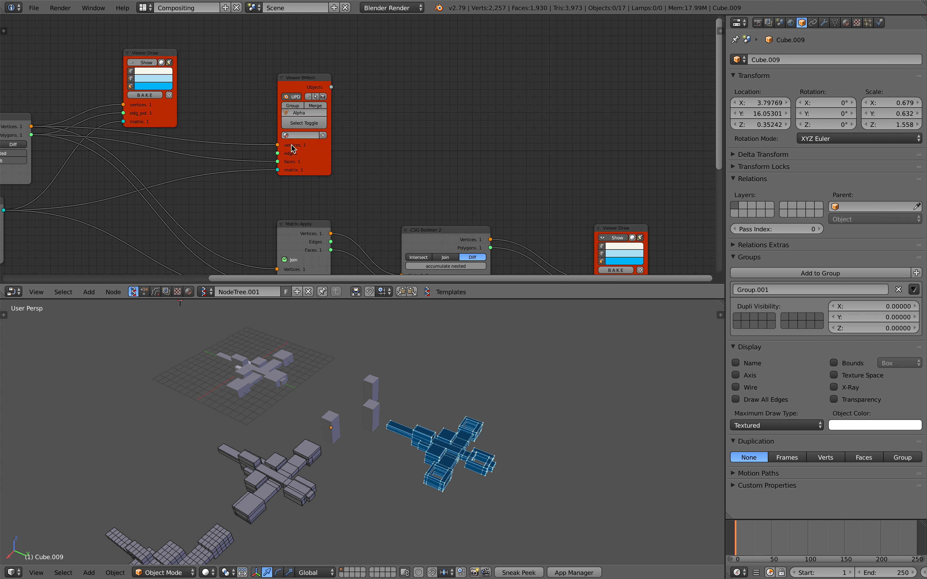
click(306, 92)
click(305, 91)
click(306, 92)
Step: Examine the source cubes, the joined Alpha mesh and the tall cutter cubes by selecting them individually, and clear the selection
middle_drag(253, 383, 296, 391)
right_click(207, 418)
shift+middle_drag(207, 418, 396, 421)
scroll(396, 421, up, 3)
right_click(319, 396)
right_click(368, 402)
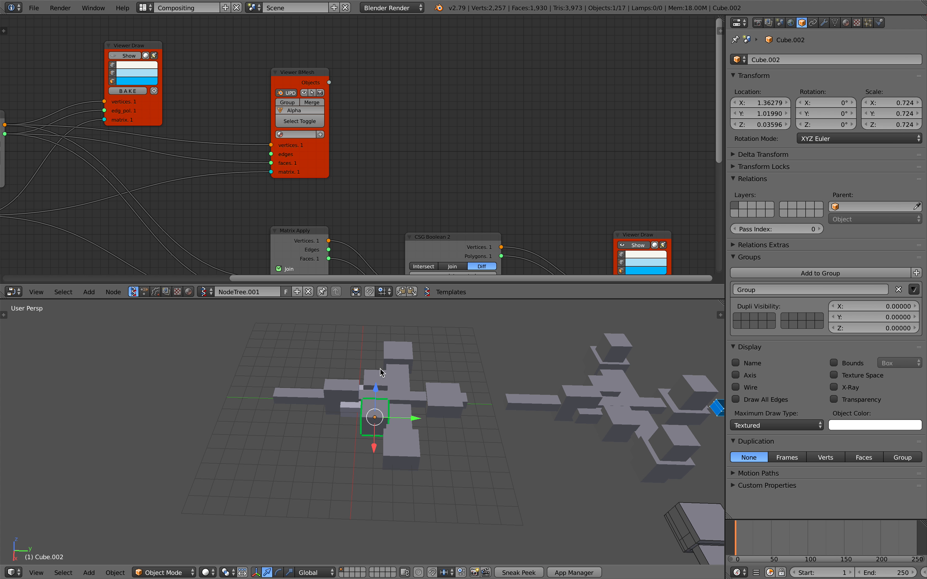
shift+middle_drag(548, 407, 286, 417)
key(a)
right_click(404, 420)
scroll(286, 417, up, 2)
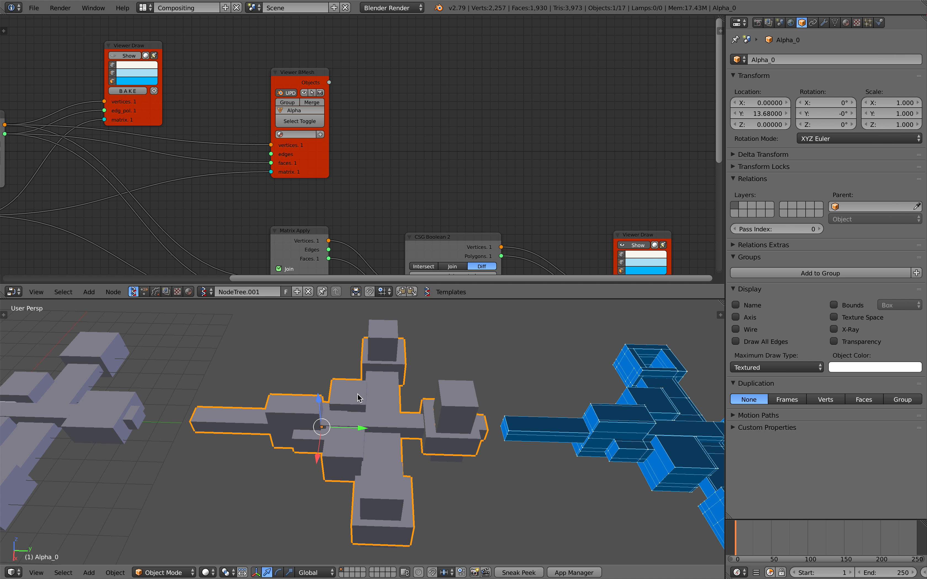
right_click(385, 350)
right_click(391, 495)
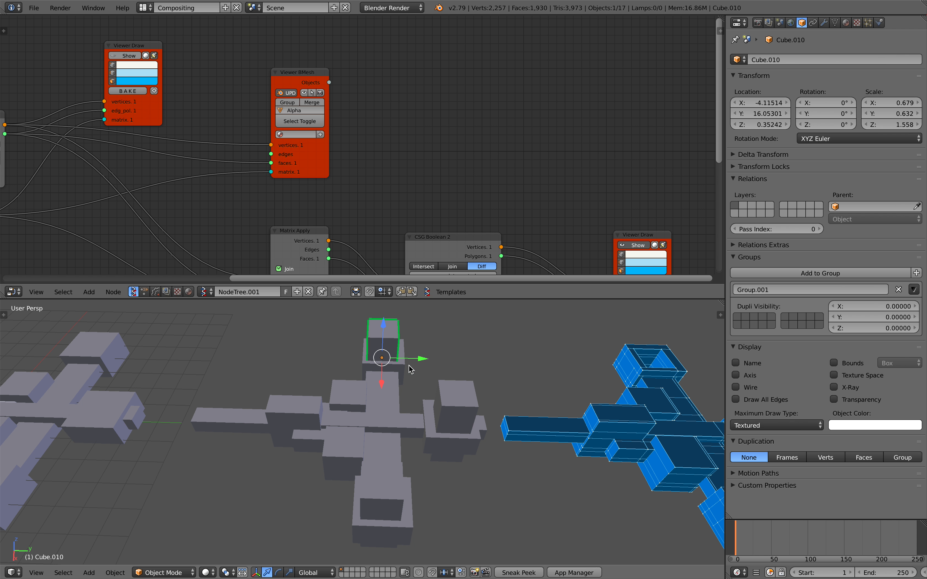
scroll(455, 408, down, 2)
shift+middle_drag(455, 409, 302, 398)
key(a)
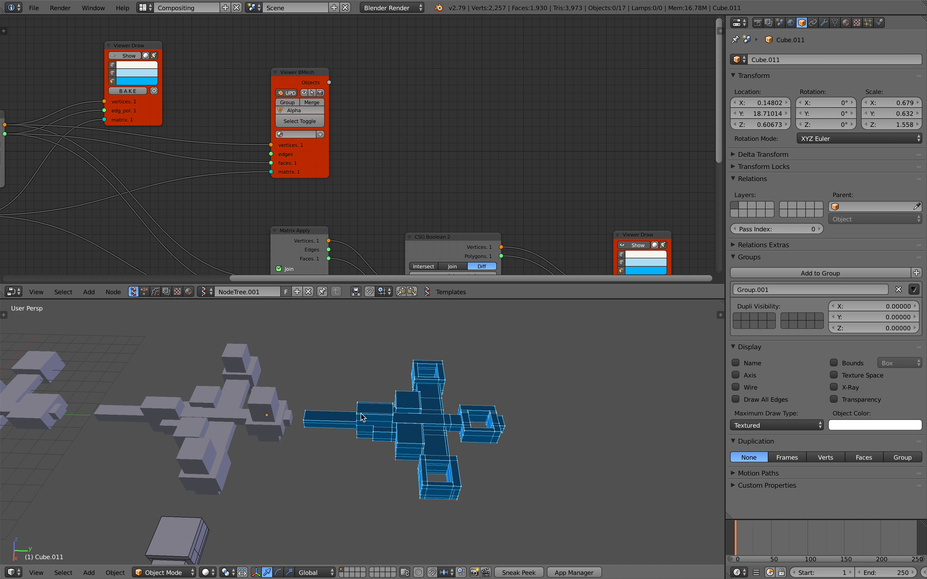
Step: Set the Y location of the Matrix in node feeding the difference preview to 14
middle_drag(388, 185, 277, 91)
middle_drag(424, 187, 371, 95)
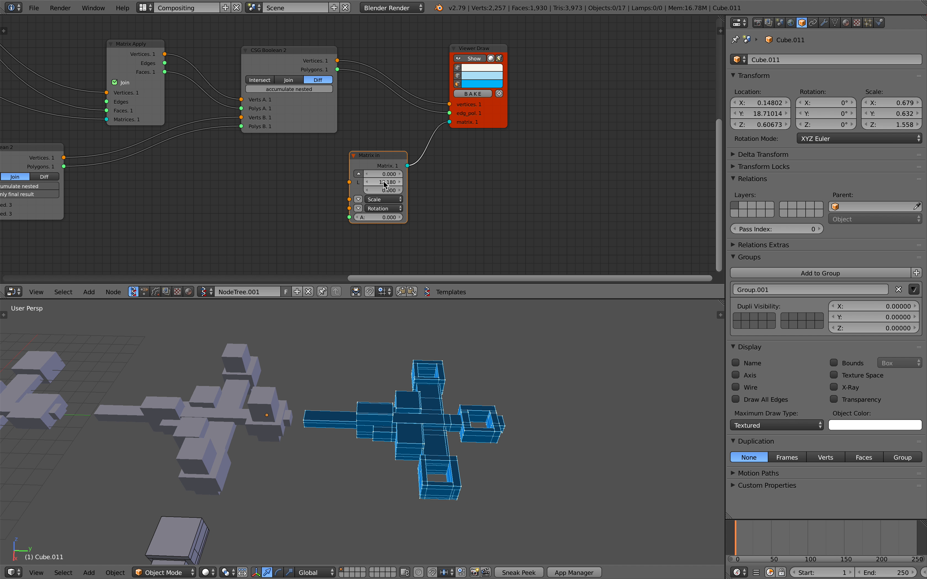
drag(384, 184, 398, 182)
click(399, 183)
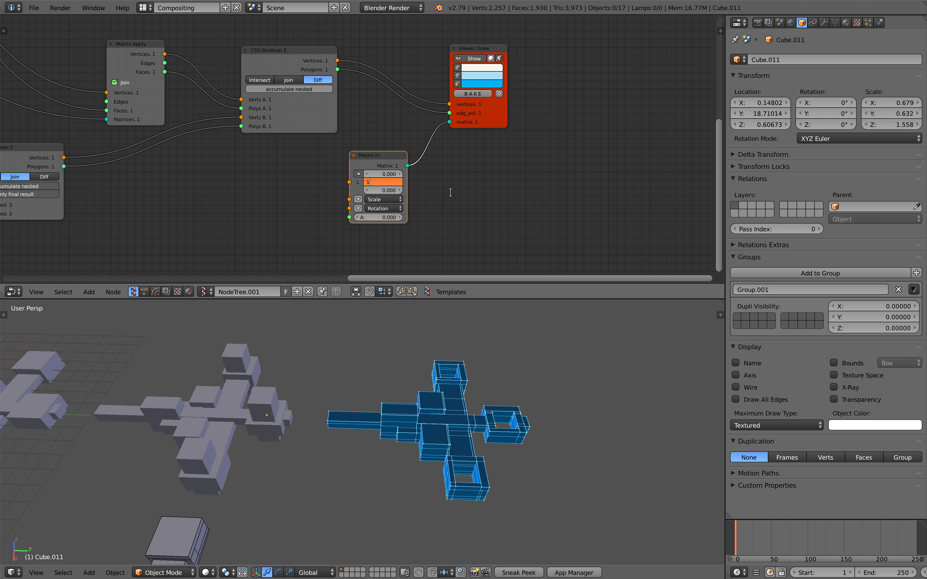
text(15)
key(Return)
click(390, 182)
text(14)
key(Return)
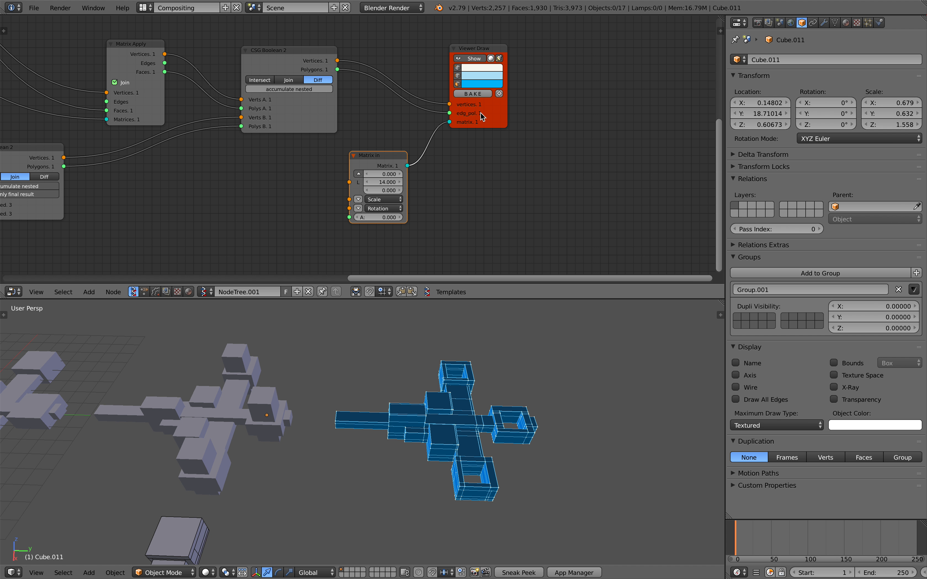
Step: Change the difference preview's face color in Viewer Draw to pink, about R 0.899, G 0.394, B 0.524
click(483, 83)
drag(496, 123, 499, 132)
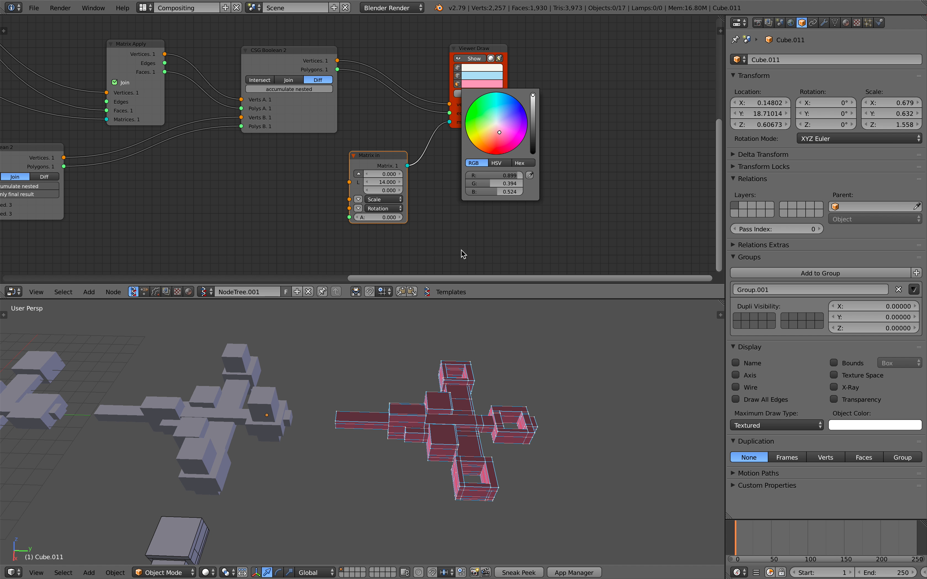
Step: Save the project file, overwriting the existing version
scroll(304, 401, down, 2)
middle_drag(270, 416, 414, 373)
key(ctrl+s)
click(421, 360)
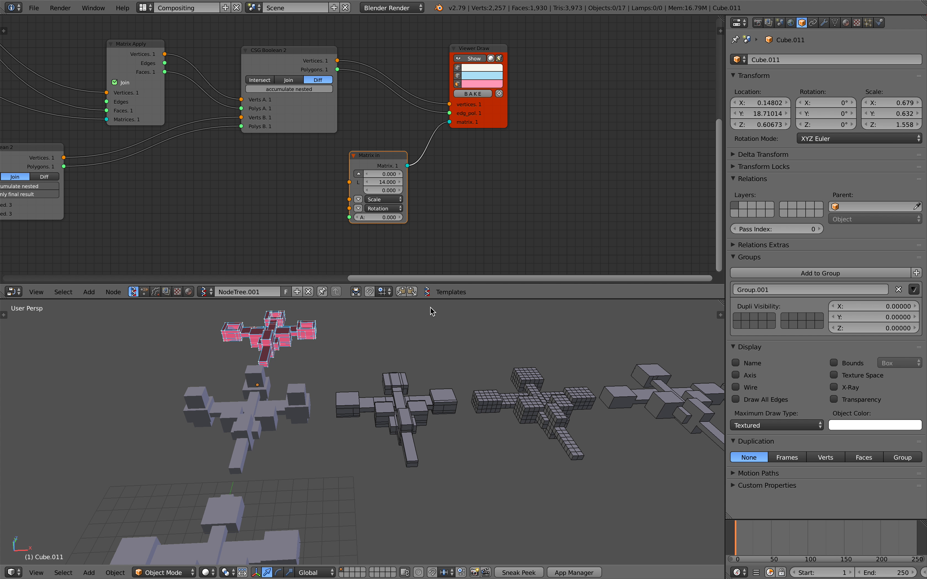
Step: Bake the pink difference preview to a mesh and move the baked mesh along X to about 12
drag(428, 299, 430, 258)
shift+middle_drag(400, 322, 378, 403)
right_click(253, 383)
key(g)
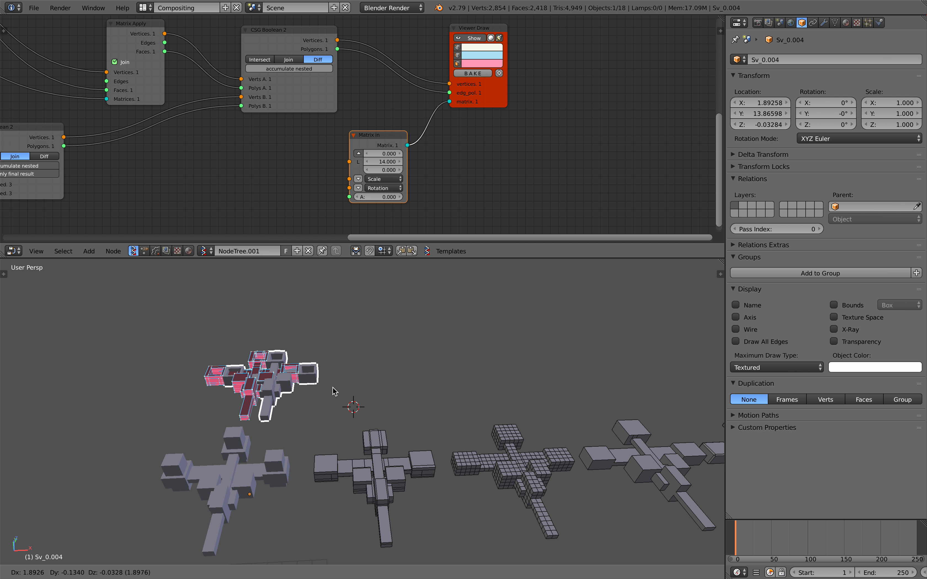
key(x)
click(473, 404)
key(a)
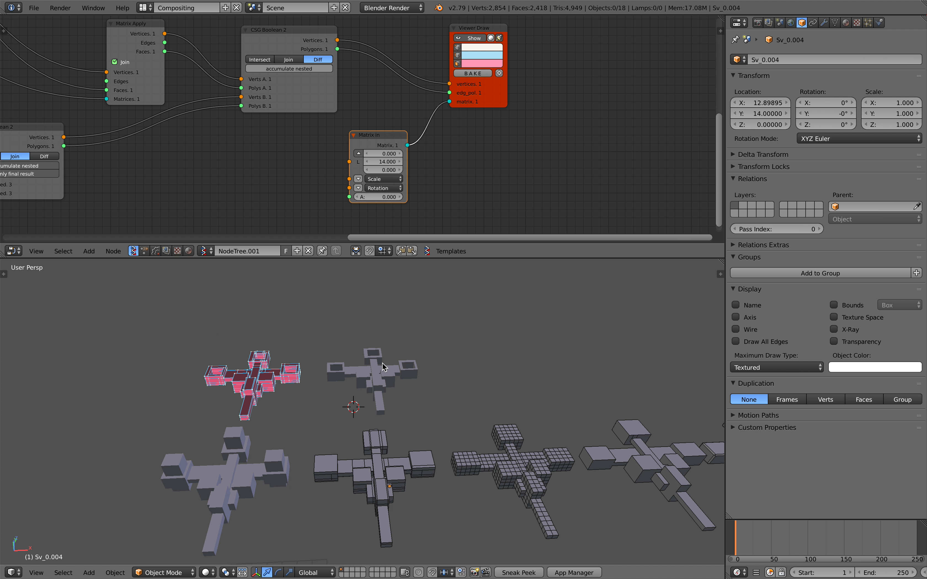
drag(423, 484, 411, 484)
Step: Duplicate the baked mesh, place the copy at about X 23.64, and turn on wire display for the original baked mesh
key(shift+d)
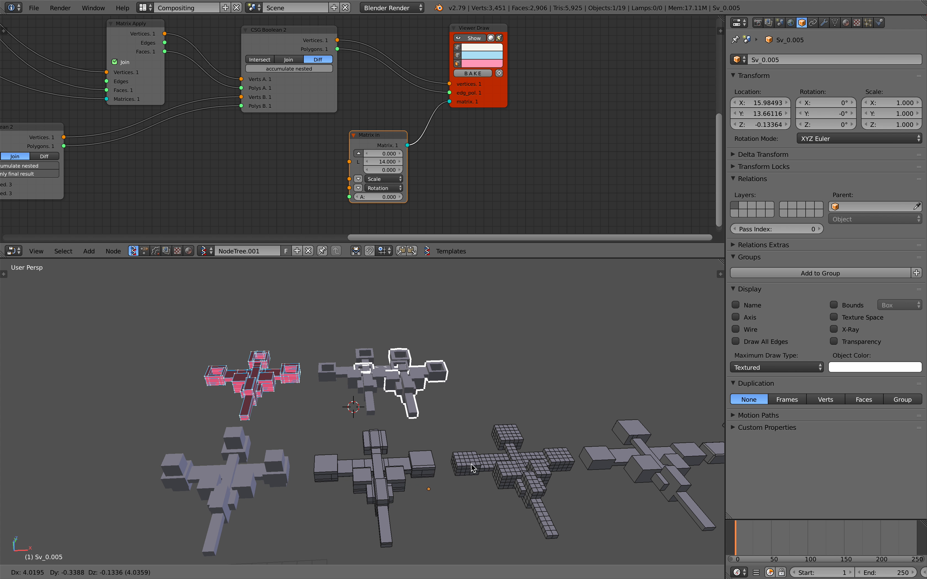
key(x)
click(579, 454)
shift+middle_drag(579, 454, 469, 466)
drag(471, 486, 450, 488)
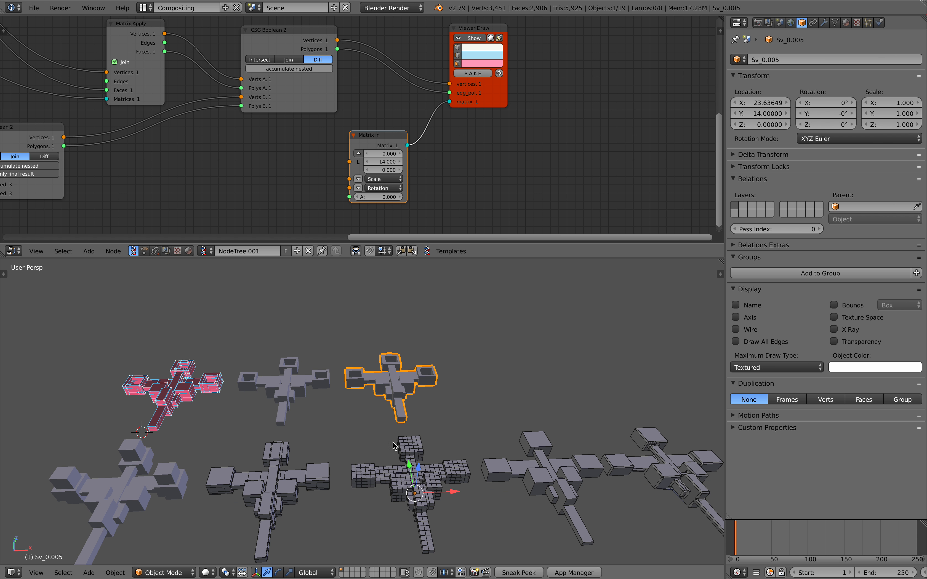
right_click(312, 391)
Step: Add a Remesh modifier to the duplicated difference mesh and turn off Remove Disconnected Pieces
right_click(412, 395)
scroll(412, 395, up, 4)
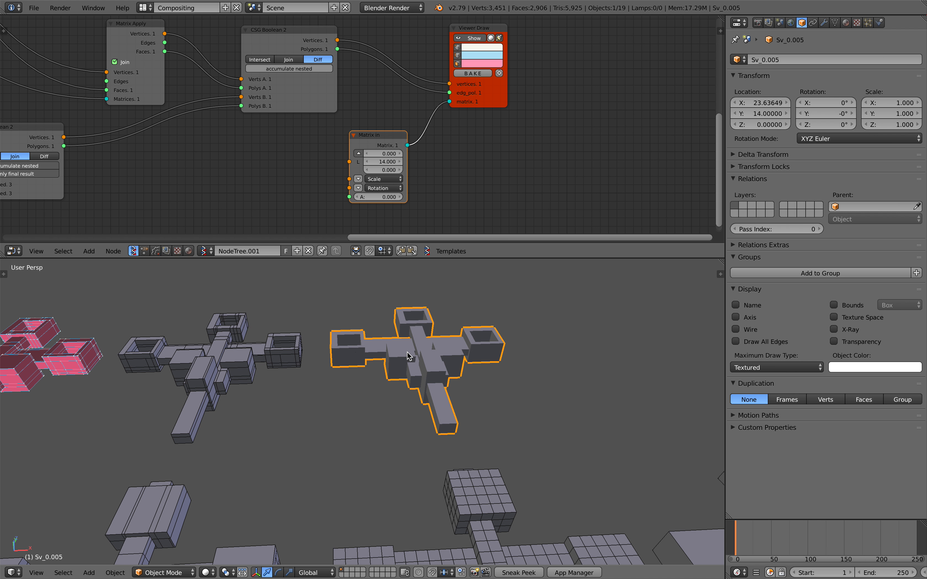
click(823, 22)
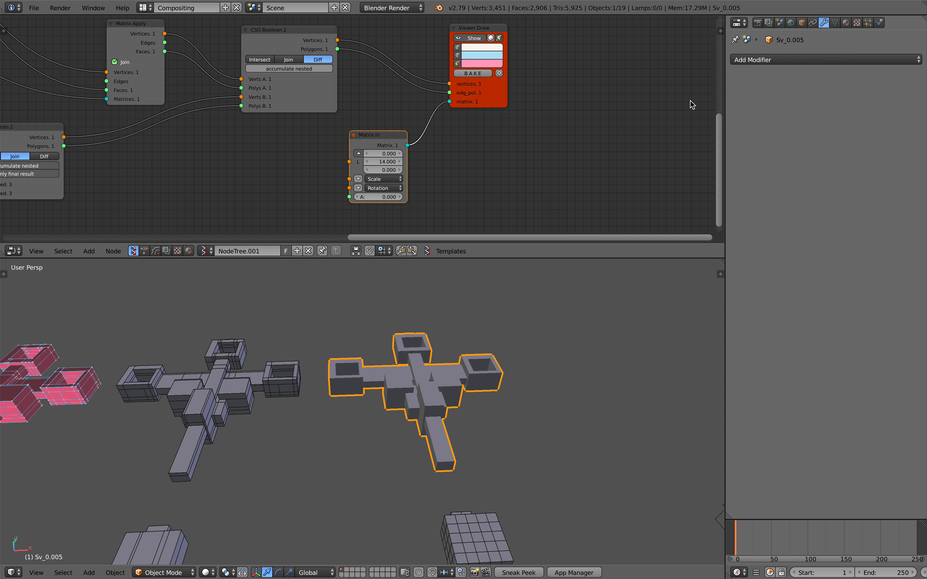
click(777, 59)
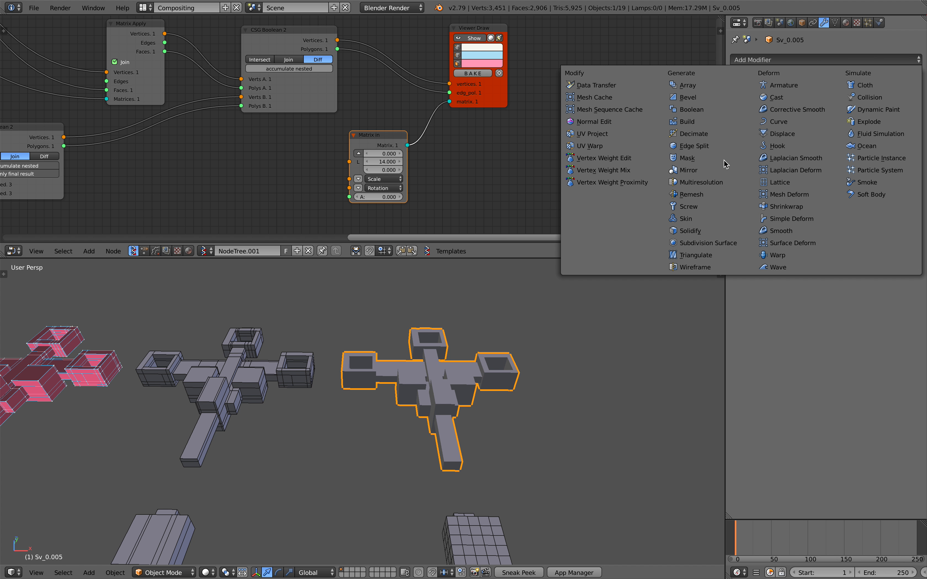
click(705, 194)
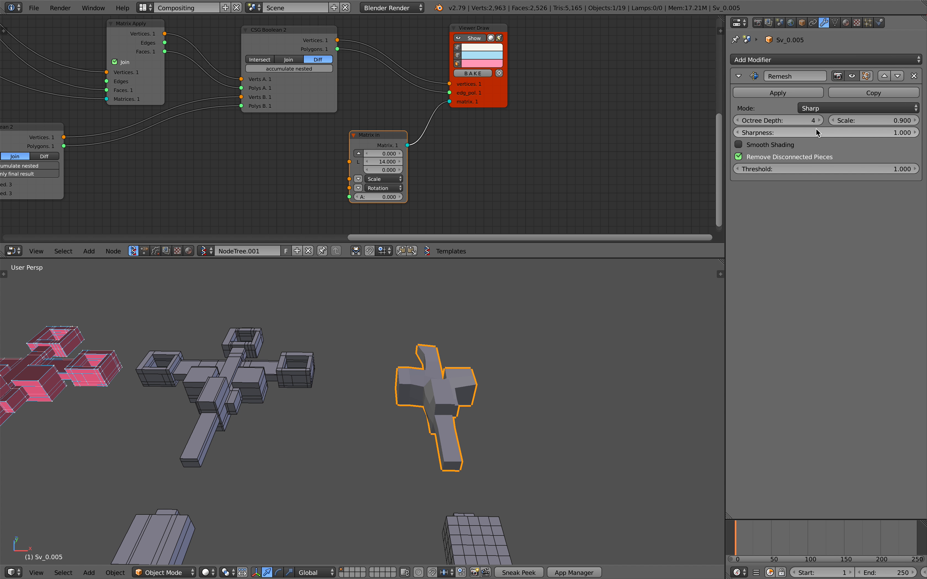
click(773, 157)
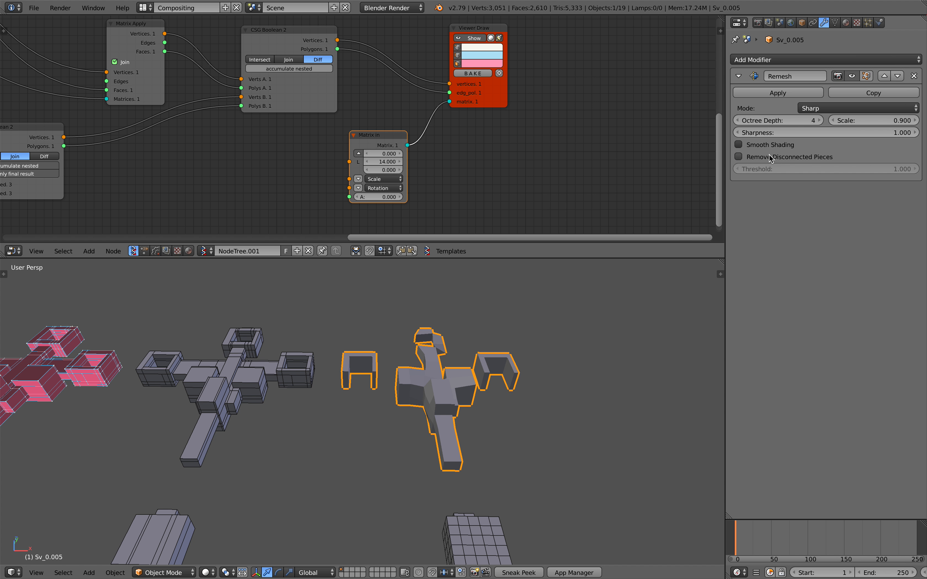
Step: Set the Remesh modifier to Smooth mode with octree depth 6, keeping Remove Disconnected Pieces off
click(822, 109)
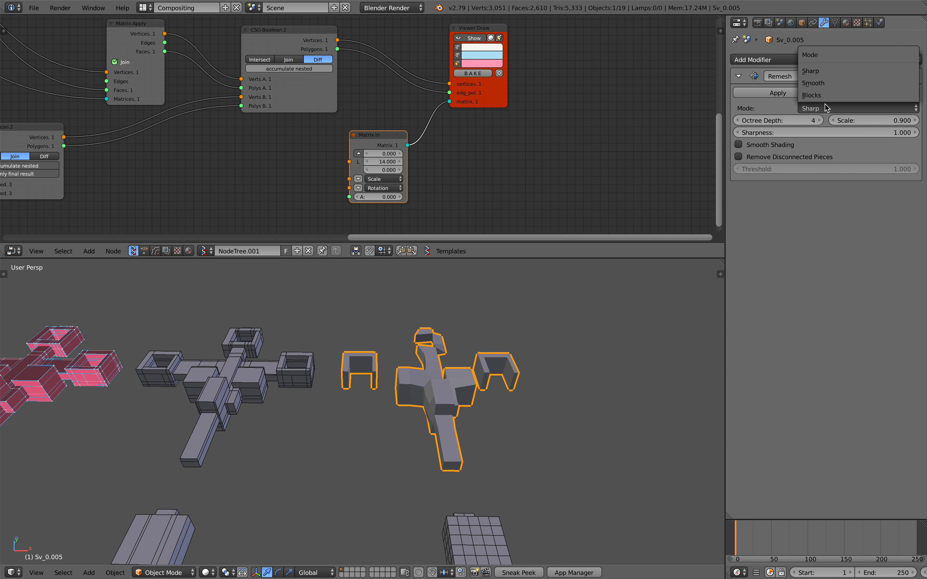
click(825, 83)
click(766, 146)
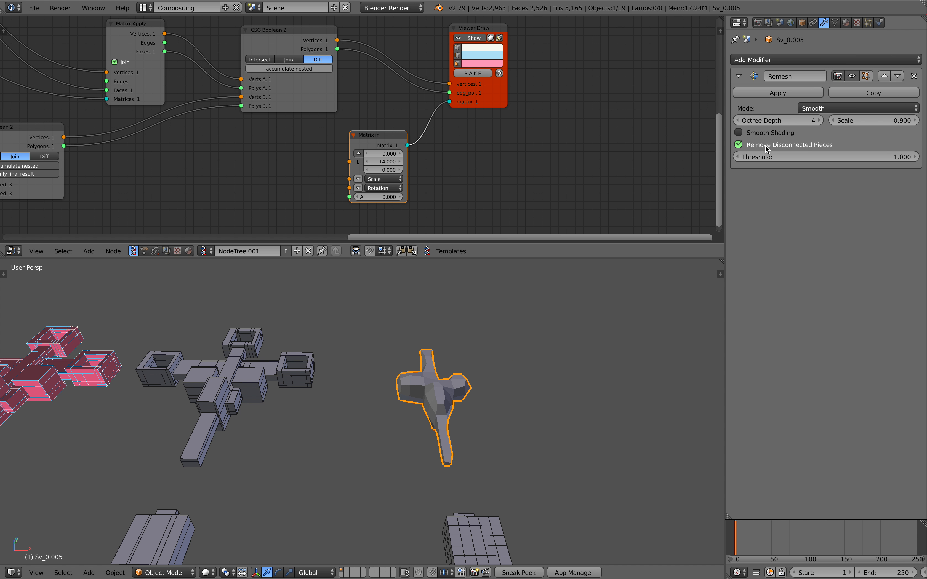
click(766, 145)
click(819, 120)
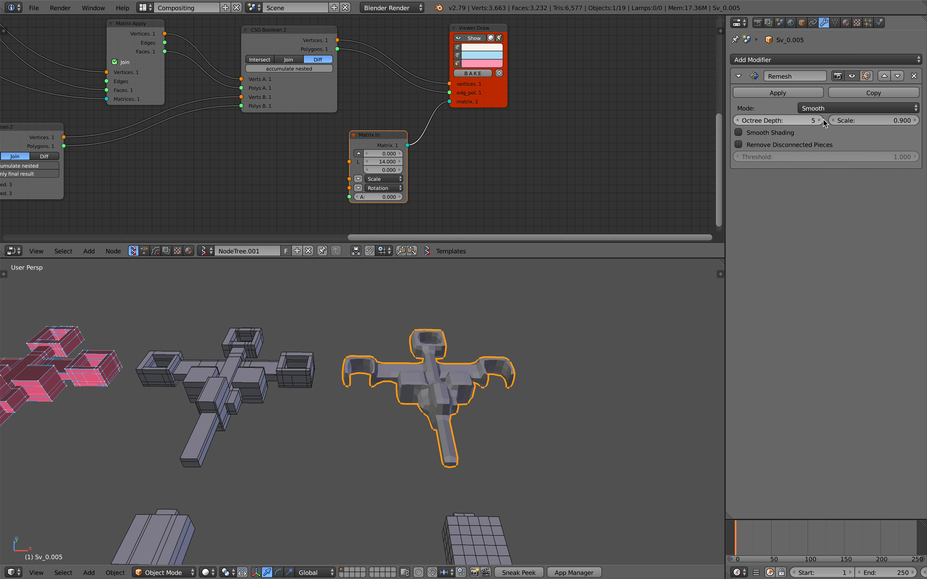
click(819, 120)
middle_drag(567, 384, 561, 393)
scroll(561, 393, down, 2)
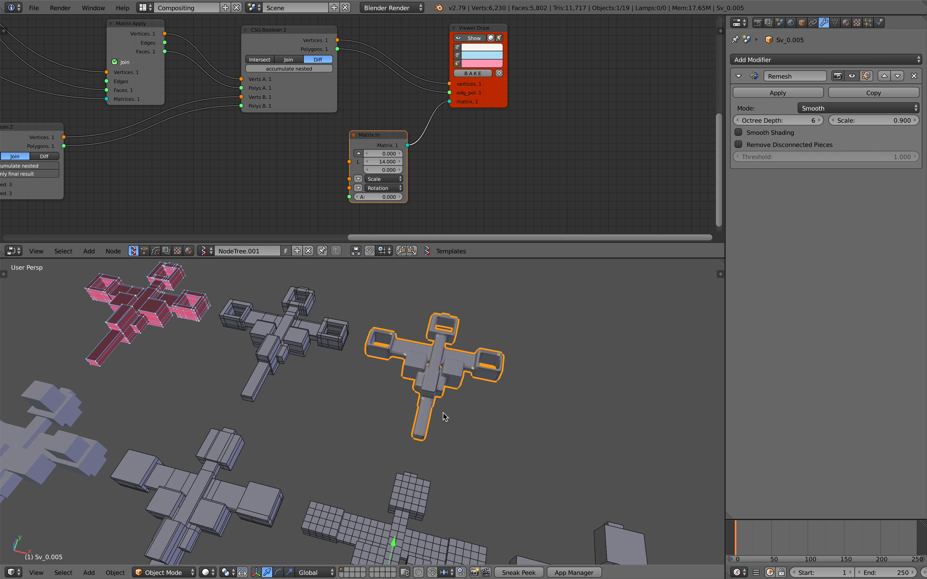
shift+middle_drag(442, 416, 403, 426)
scroll(402, 426, up, 3)
scroll(408, 426, down, 1)
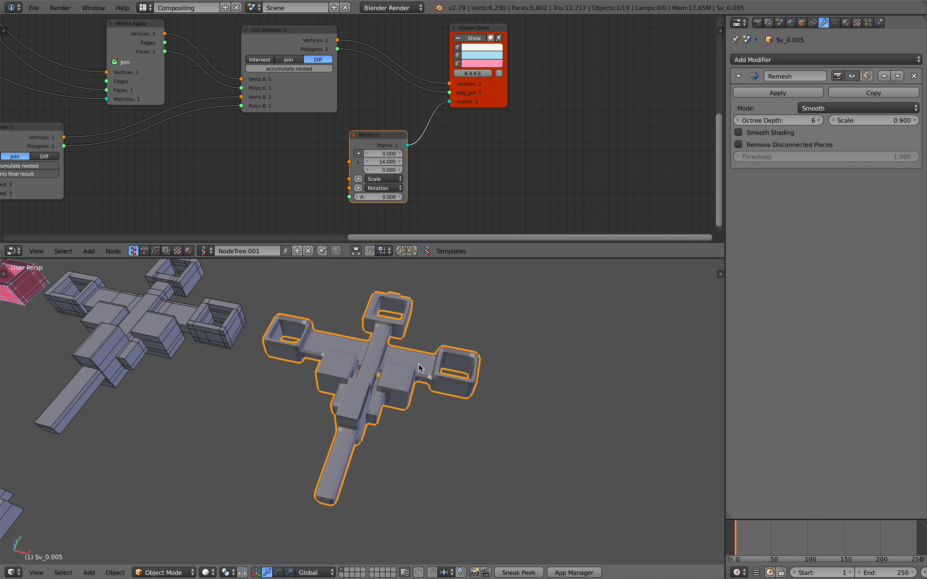
Step: Turn on wire display for the remeshed object and apply its Remesh modifier
click(802, 24)
click(735, 329)
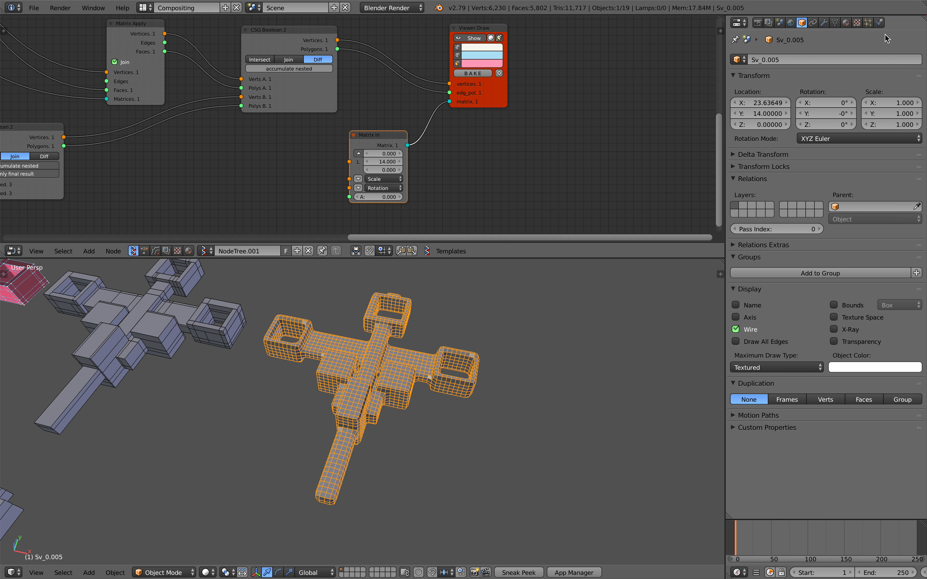
click(824, 22)
click(772, 96)
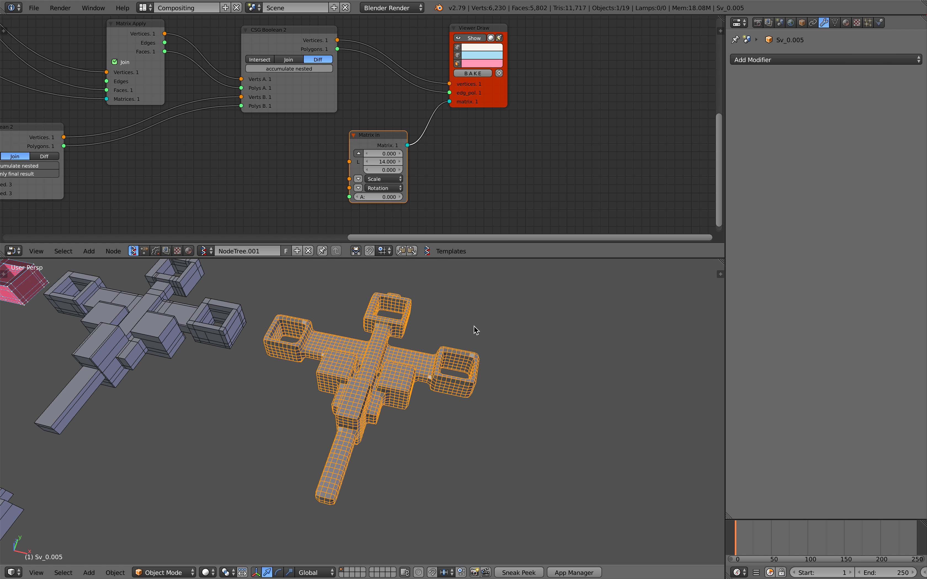
Step: Run Limited Dissolve on all geometry of the remeshed object in Edit Mode and return to Object Mode
key(Tab)
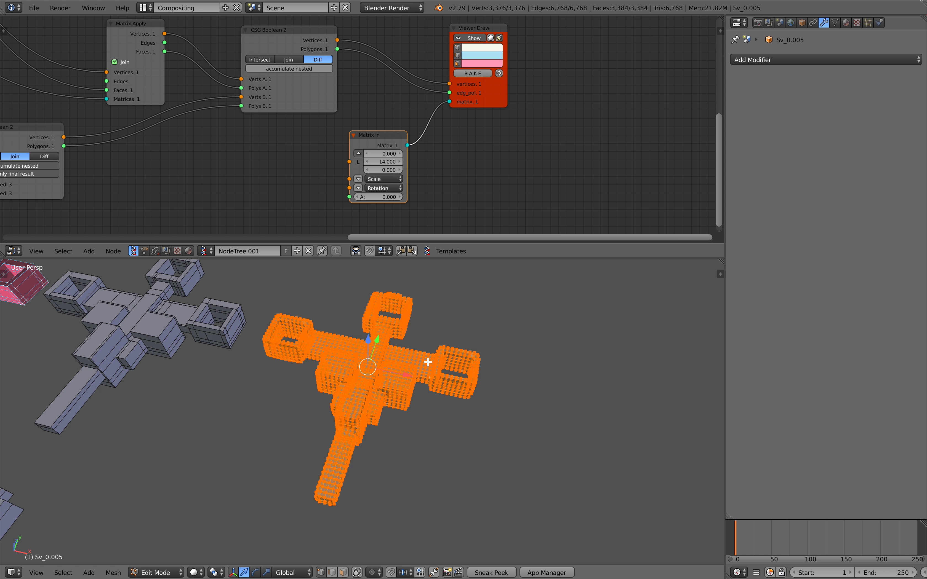
key(space)
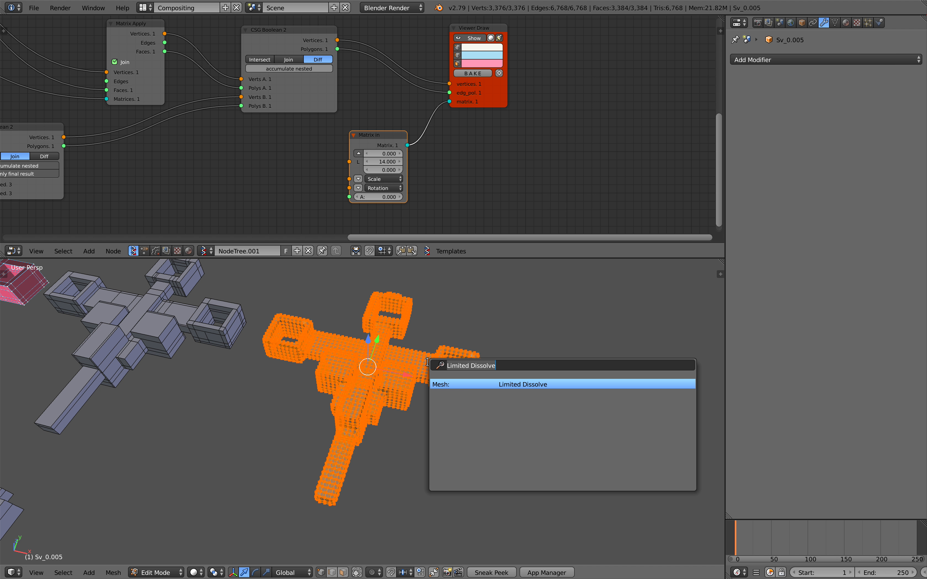
key(Return)
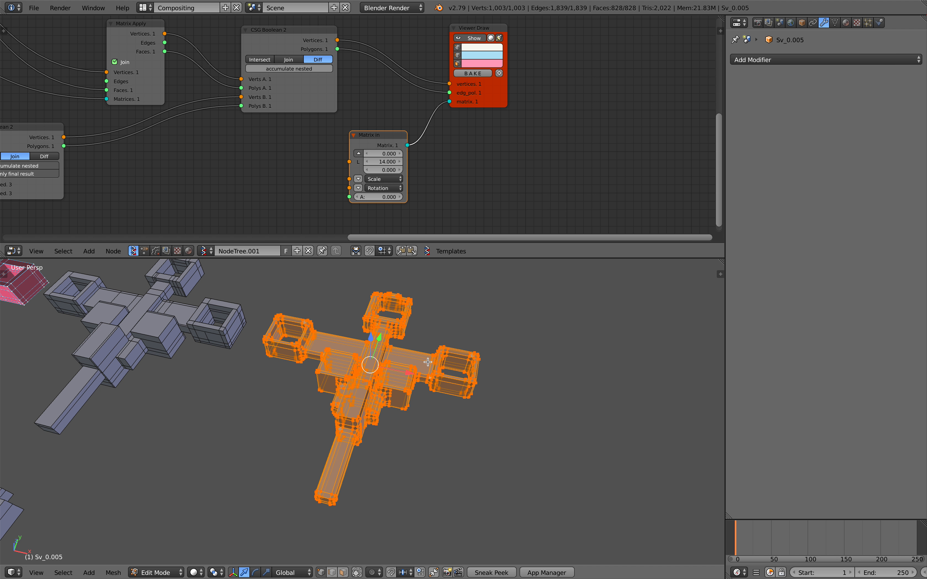
key(Tab)
click(380, 370)
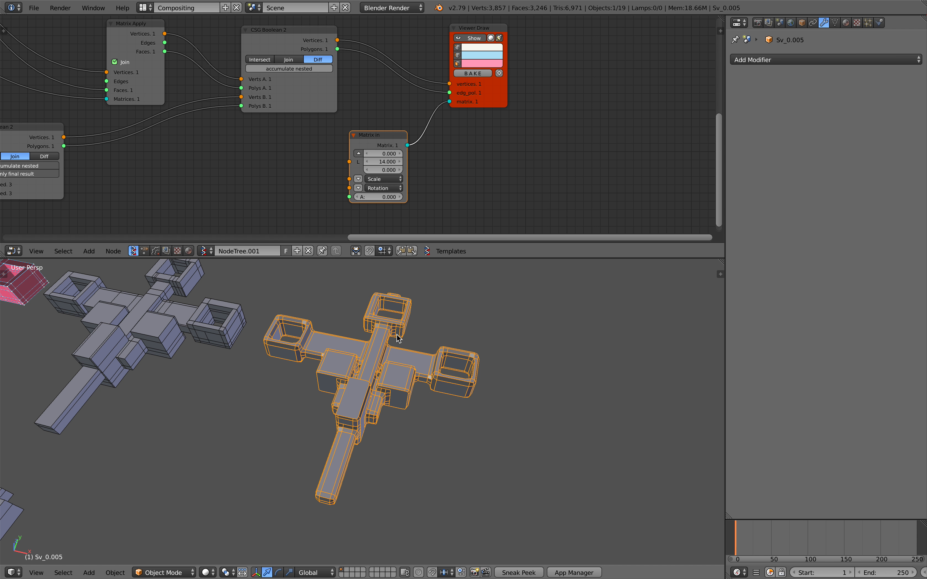
Step: Duplicate the dissolved mesh and place the copy beside it, on the side away from the other difference meshes
middle_drag(398, 337, 406, 390)
key(shift+d)
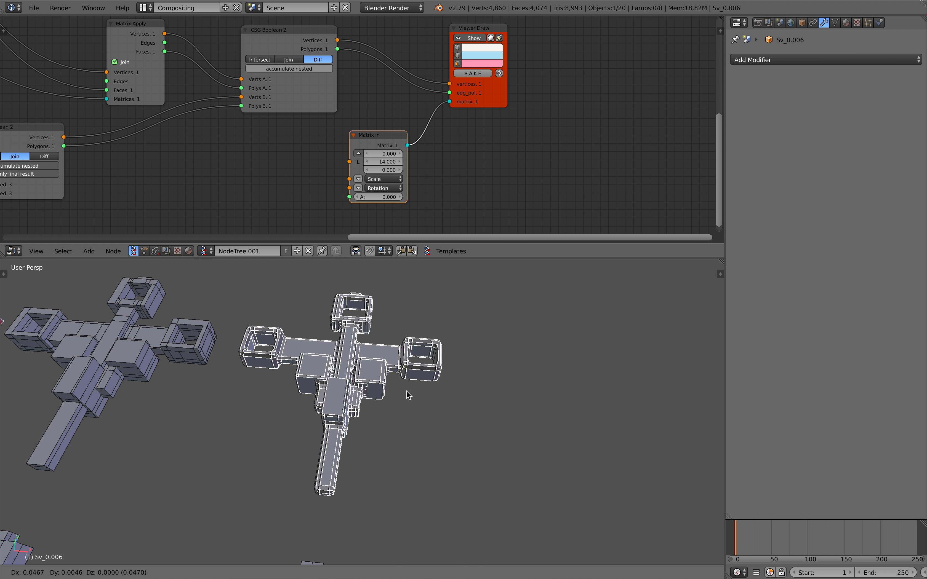
click(75, 410)
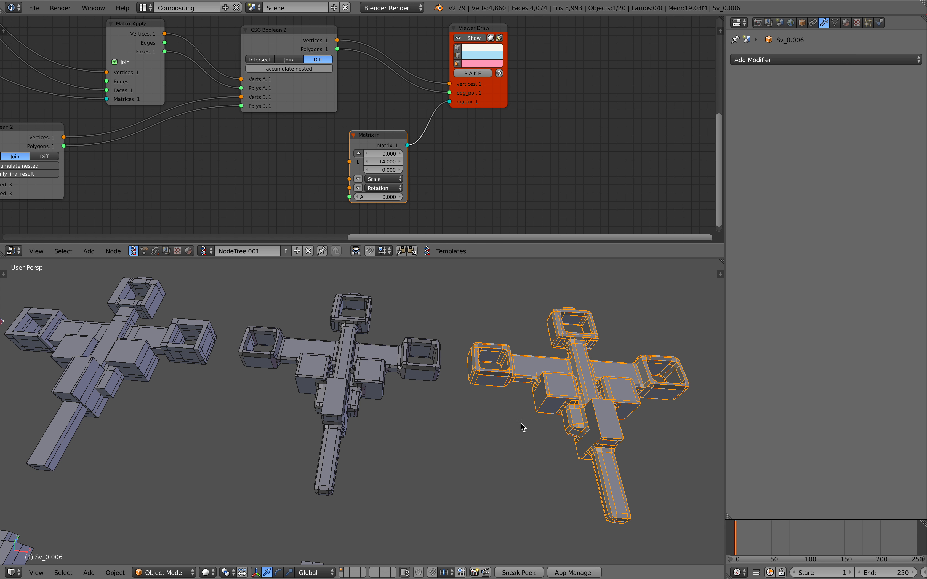
Step: Try a level 1 Subsurf modifier on the new copy, inspect the smoothed topology, and remove the modifier
key(KP_Decimal)
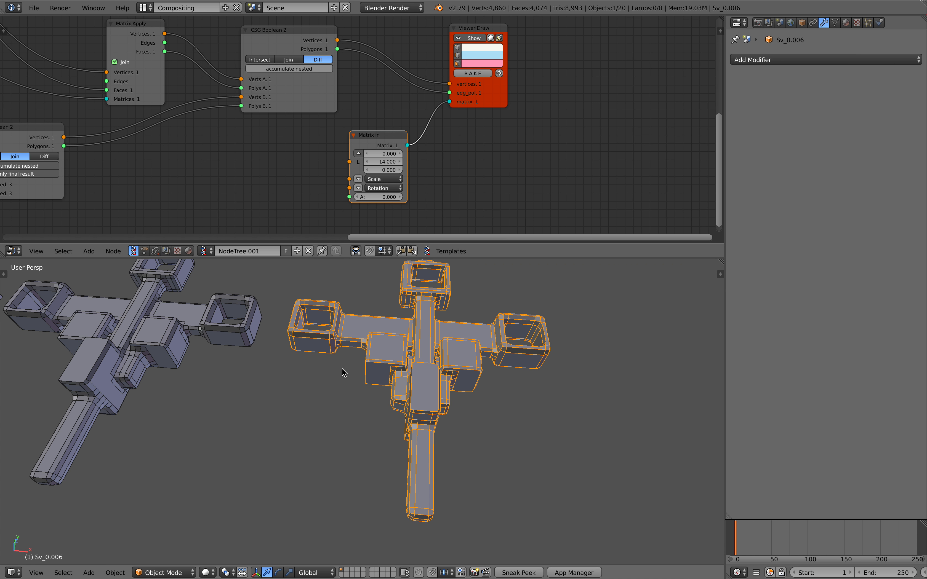
key(ctrl+1)
key(a)
middle_drag(443, 381, 354, 300)
scroll(452, 430, down, 2)
scroll(354, 300, up, 2)
right_click(373, 336)
key(KP_Decimal)
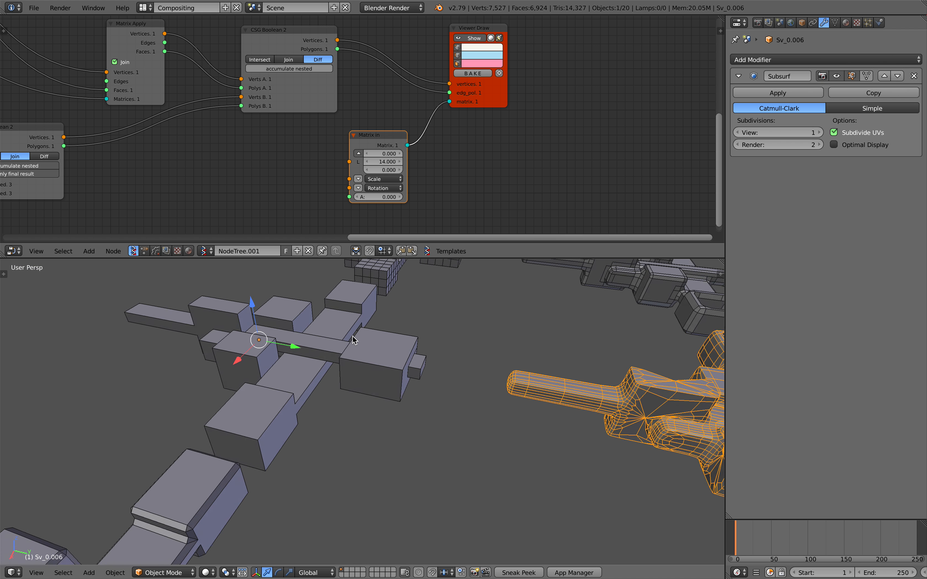
key(a)
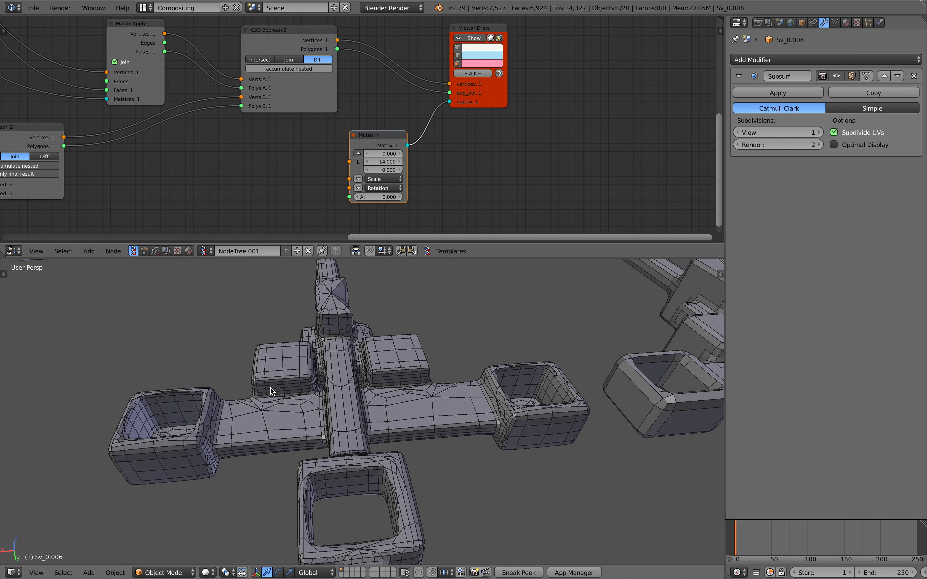
middle_drag(270, 387, 370, 378)
right_click(363, 376)
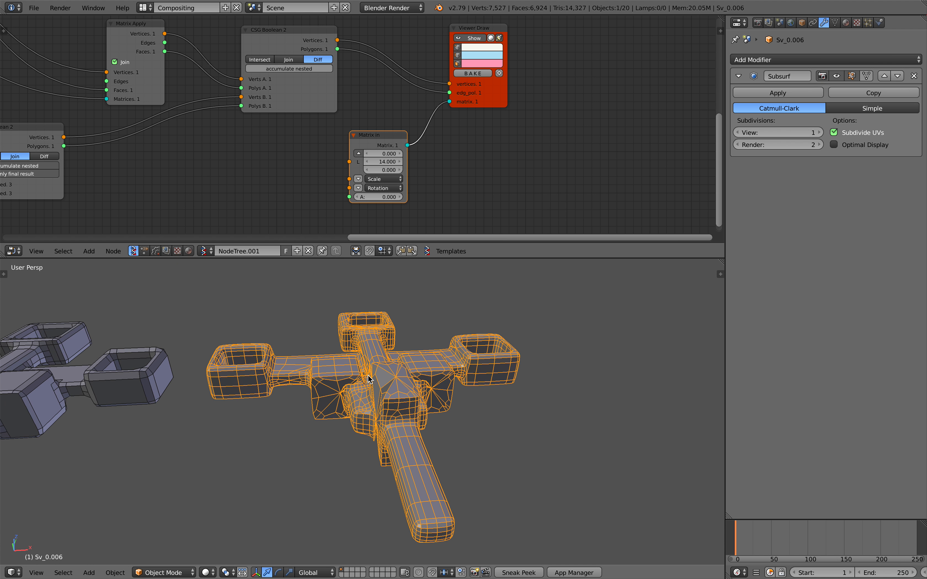
click(915, 76)
Step: Examine the beveled edges and box junctions of the dissolved copy close up
middle_drag(451, 399, 420, 397)
key(a)
key(a)
scroll(495, 411, up, 3)
key(a)
scroll(349, 380, up, 3)
scroll(339, 373, down, 3)
middle_drag(340, 372, 351, 384)
scroll(330, 385, up, 3)
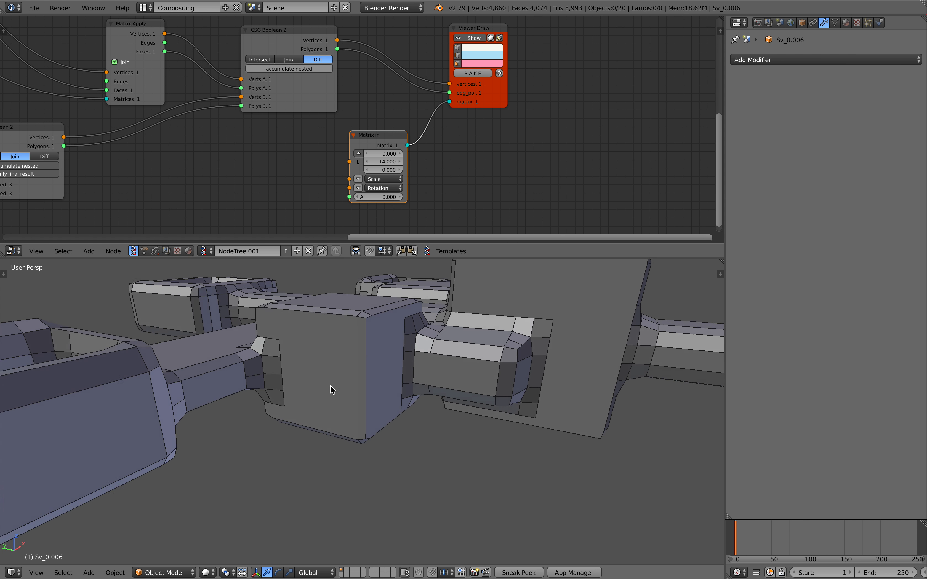
scroll(330, 386, down, 3)
Step: Compare the row of baked and remeshed difference meshes with the joined-mesh variants from several distances and angles
middle_drag(295, 406, 500, 421)
scroll(376, 417, down, 2)
scroll(375, 415, down, 3)
scroll(500, 421, down, 3)
middle_drag(458, 377, 499, 395)
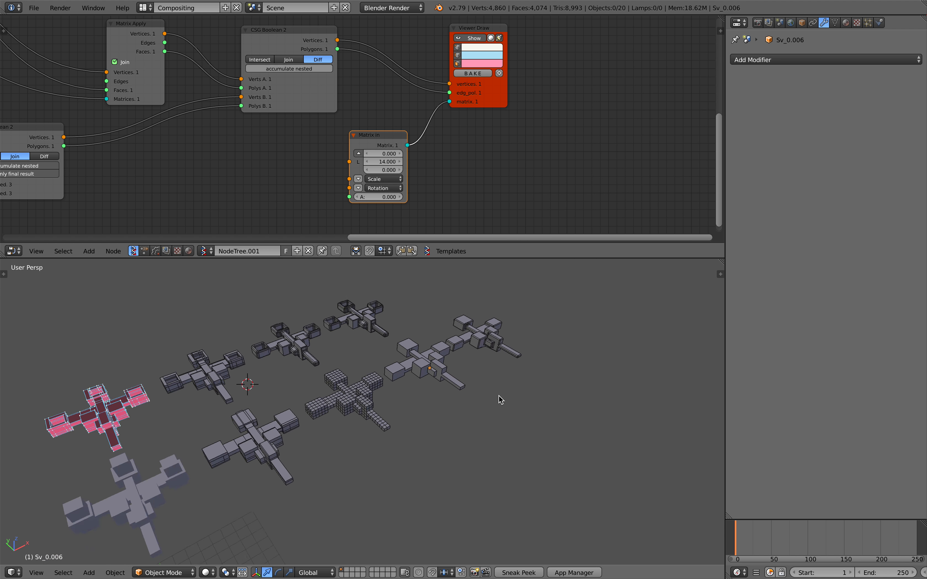
scroll(409, 397, up, 2)
middle_drag(407, 397, 329, 393)
scroll(323, 398, up, 2)
scroll(385, 396, up, 3)
scroll(367, 382, down, 3)
scroll(359, 395, down, 4)
scroll(369, 405, up, 2)
scroll(390, 398, up, 2)
middle_drag(415, 401, 489, 426)
scroll(375, 401, up, 4)
scroll(374, 400, down, 3)
scroll(393, 389, down, 2)
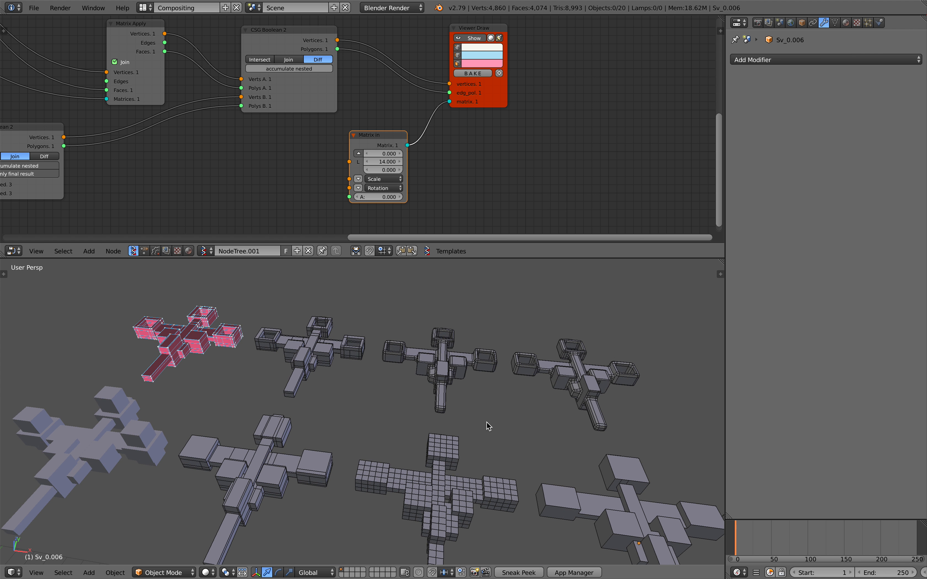
scroll(531, 403, up, 5)
scroll(374, 418, down, 4)
scroll(425, 405, up, 3)
Step: Rotate the two side arm-end cubes of the source group about global Y, one by about -17.7° and the other in the opposite direction
shift+middle_drag(218, 416, 356, 407)
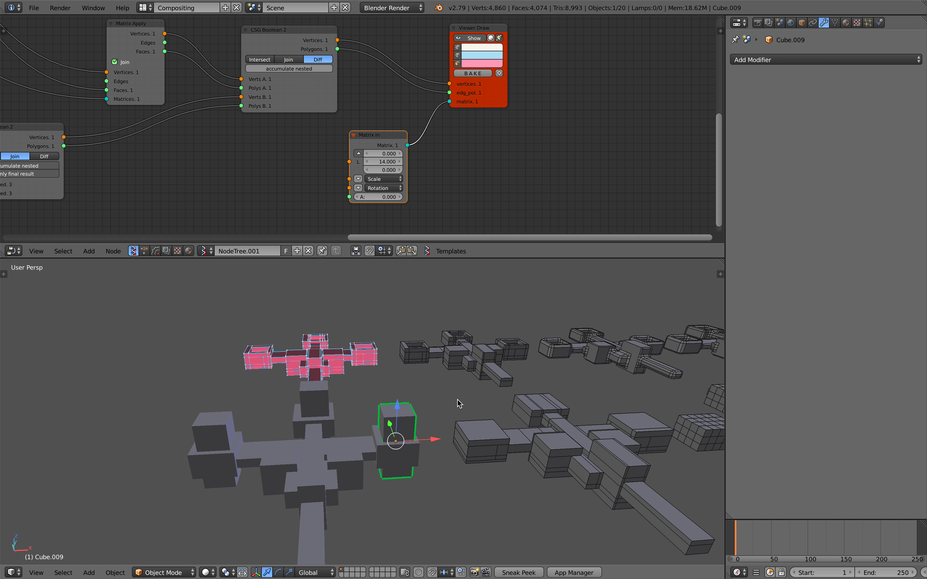
middle_drag(461, 405, 558, 381)
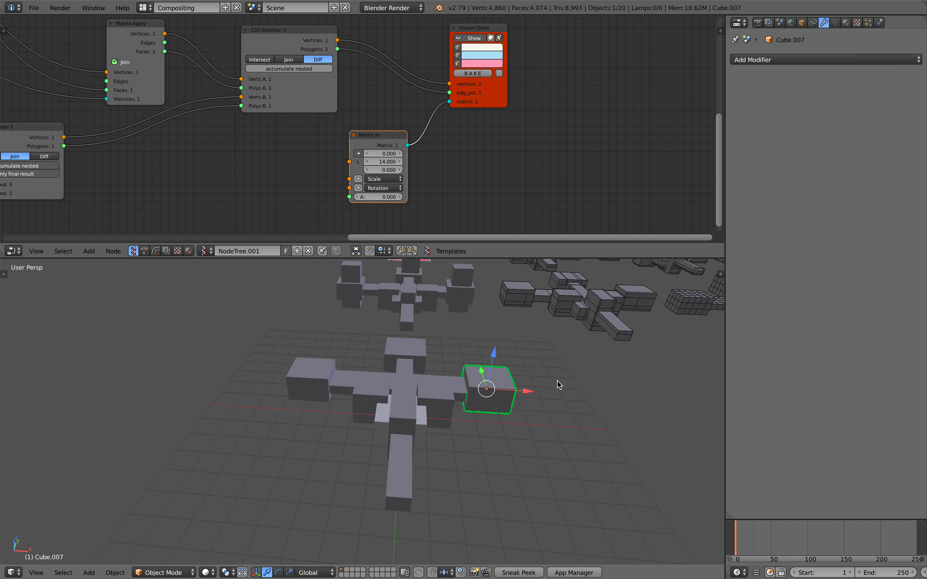
key(r)
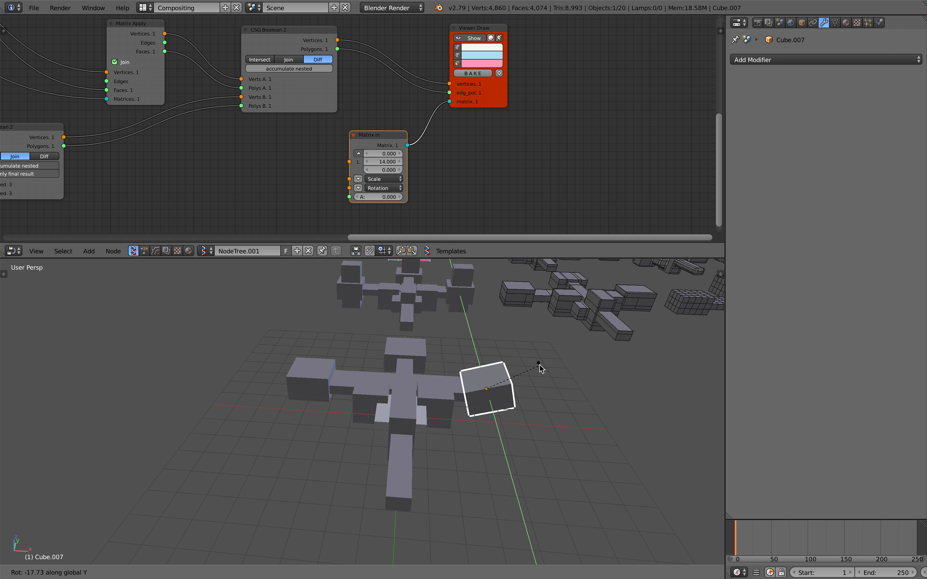
click(539, 365)
key(r)
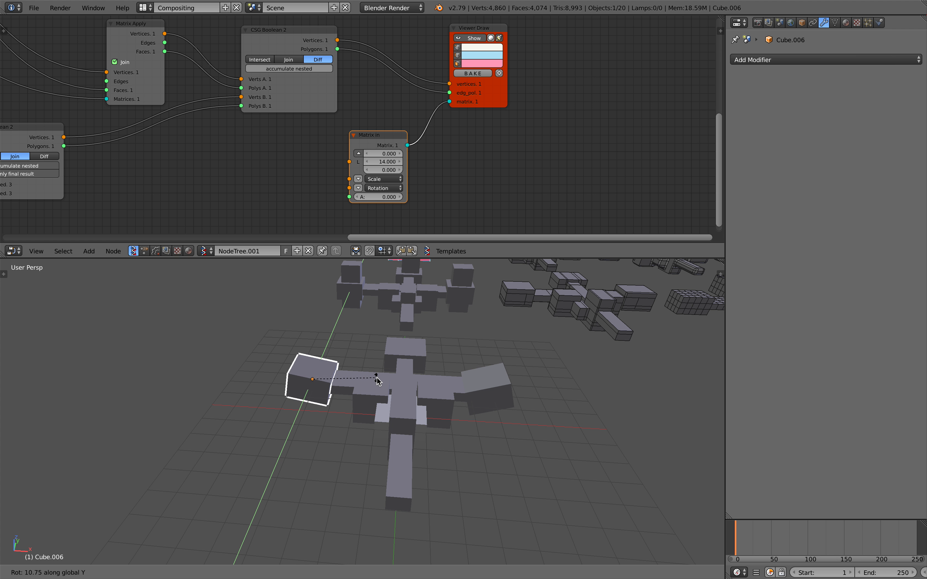
click(388, 393)
Step: Scale the source group's head cube to about 0.89 and shrink the long bar's front end face to about 0.47
key(s)
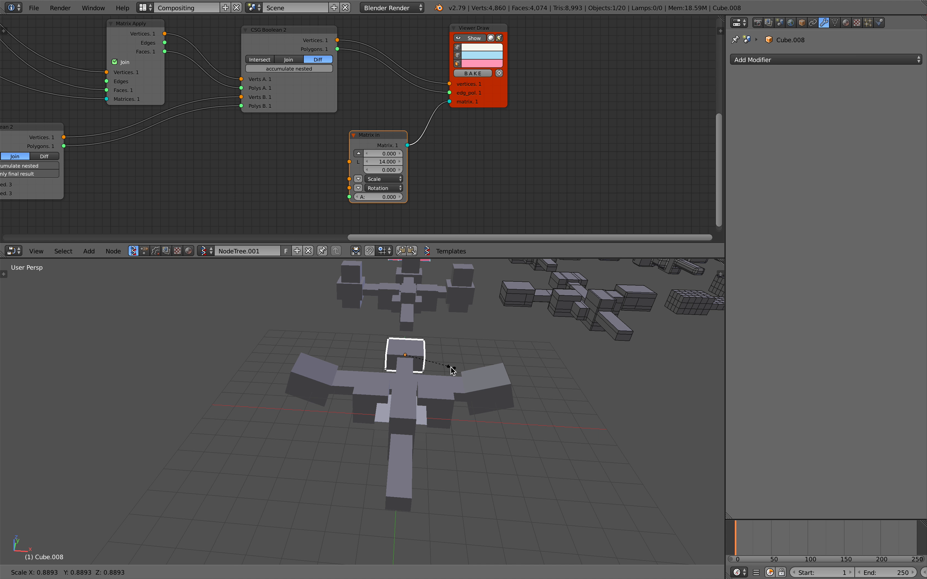
click(448, 368)
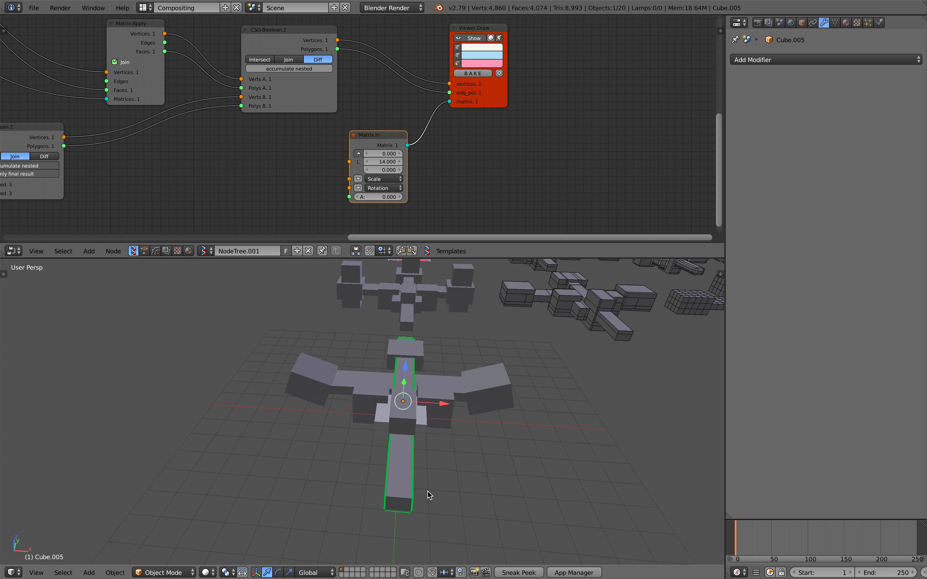
key(Tab)
click(475, 494)
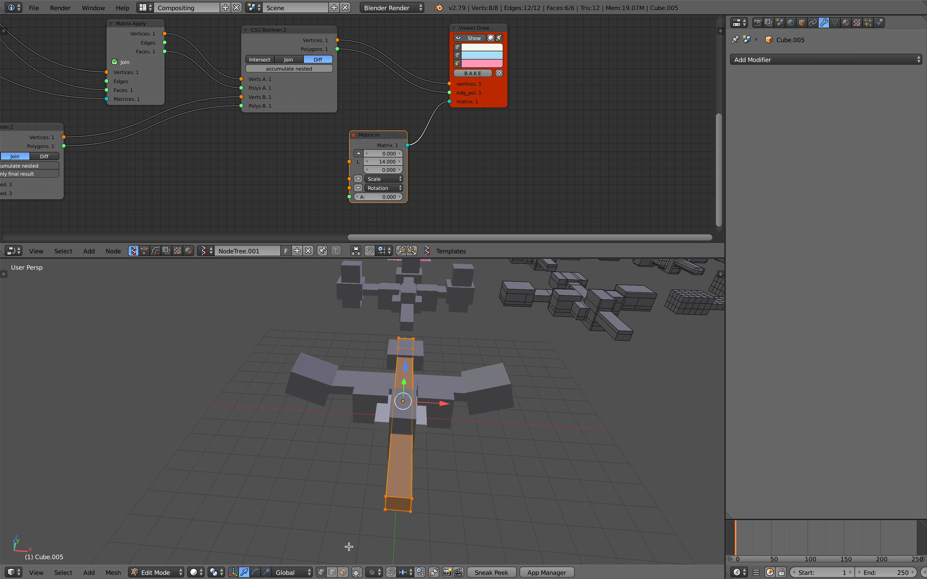
key(s)
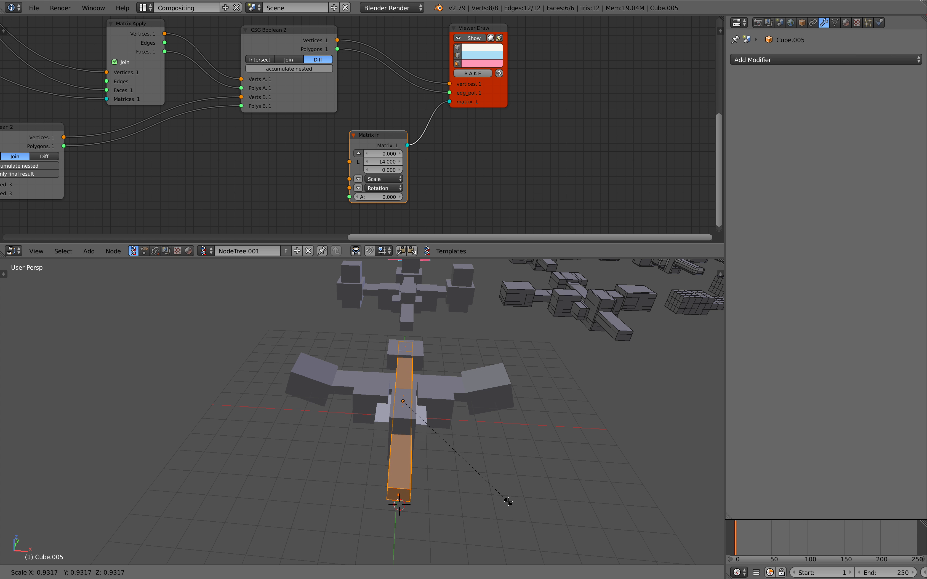
click(522, 502)
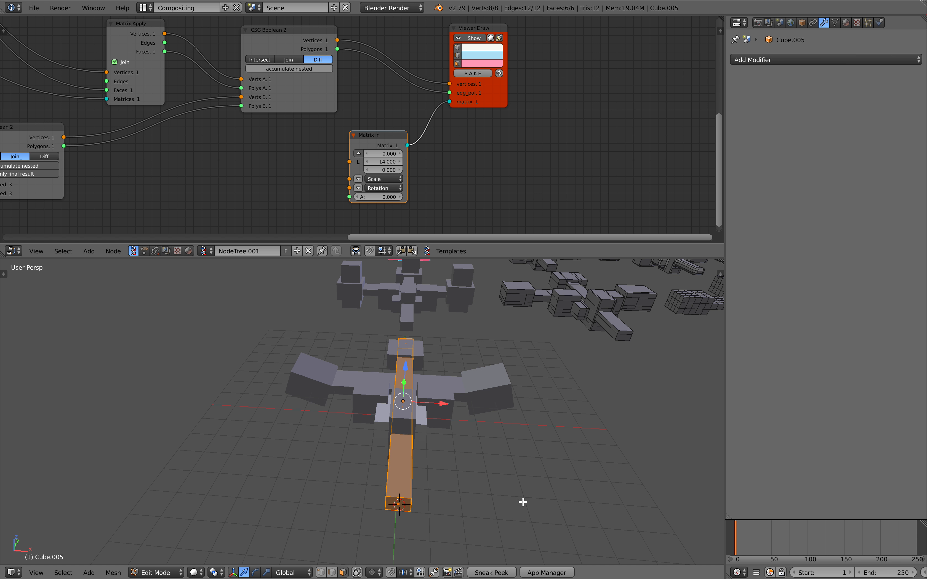
right_click(406, 507)
key(s)
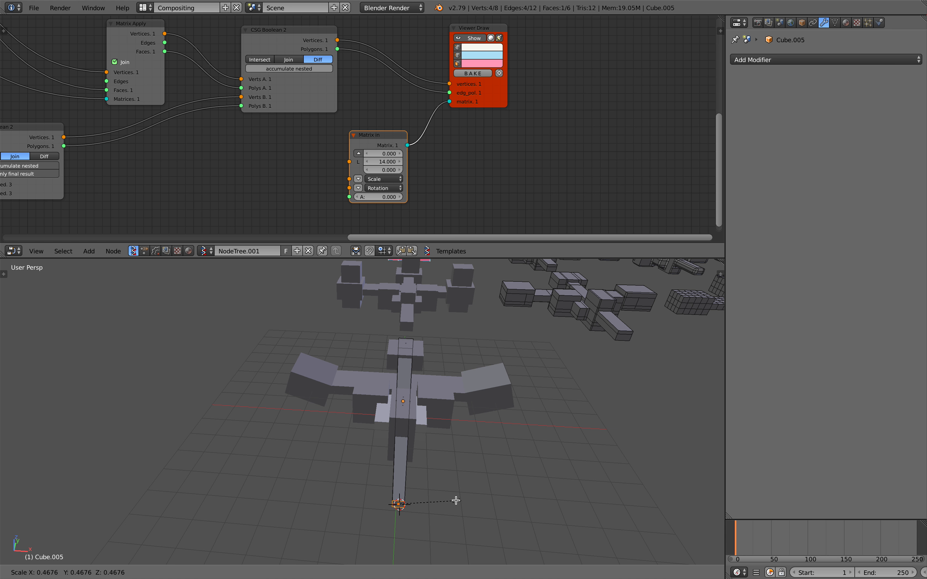
click(456, 500)
key(Tab)
click(388, 476)
Step: Scale down the top face of the tall central block on the source group's long bar
right_click(403, 416)
middle_drag(406, 416, 381, 418)
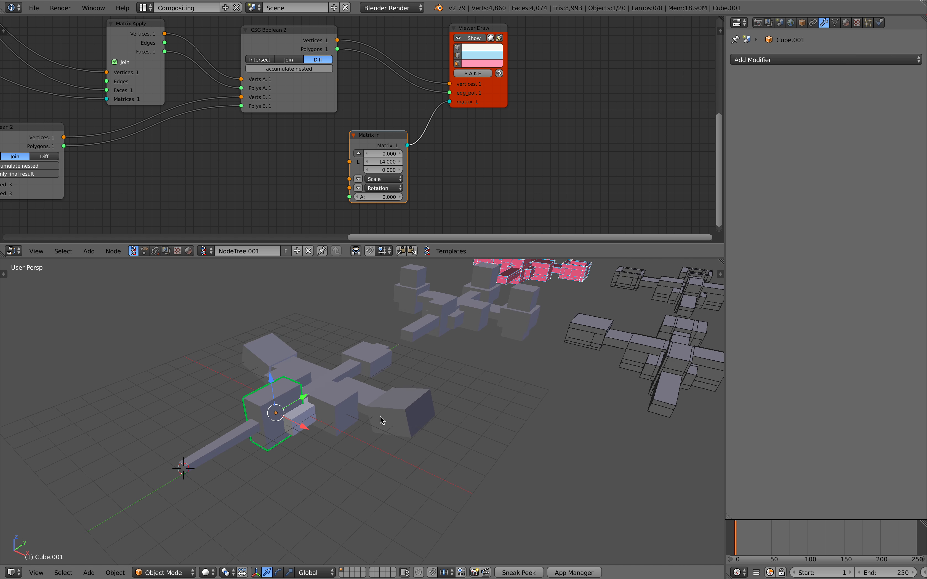
key(Tab)
click(325, 387)
key(s)
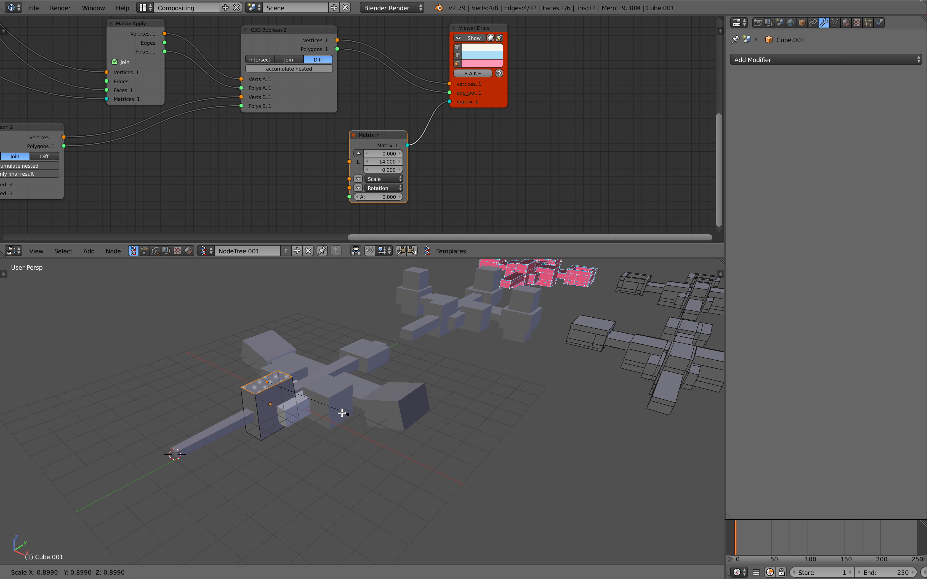
click(322, 408)
key(Tab)
click(305, 409)
mouse_move(307, 410)
middle_down()
mouse_move(306, 392)
mouse_move(309, 422)
middle_up()
key(a)
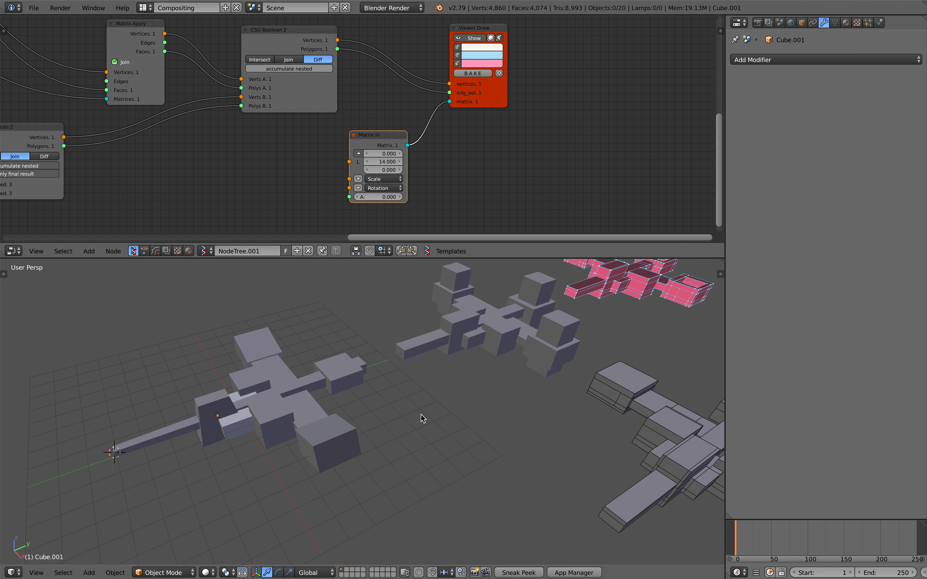
Step: Compare the live join and difference outputs with the rows of baked meshes
click(734, 536)
middle_drag(459, 384, 475, 394)
mouse_move(354, 405)
middle_down()
mouse_move(446, 392)
mouse_move(452, 368)
mouse_move(422, 388)
mouse_move(445, 383)
mouse_move(393, 433)
mouse_move(410, 469)
mouse_move(337, 451)
mouse_move(331, 441)
mouse_move(325, 455)
mouse_move(367, 449)
mouse_move(378, 469)
mouse_move(413, 468)
mouse_move(341, 420)
mouse_move(352, 446)
mouse_move(360, 410)
mouse_move(350, 398)
middle_up()
right_click(446, 392)
scroll(445, 383, down, 4)
scroll(393, 433, up, 3)
key(KP_Decimal)
scroll(372, 459, down, 7)
key(a)
scroll(413, 468, down, 3)
scroll(352, 446, up, 4)
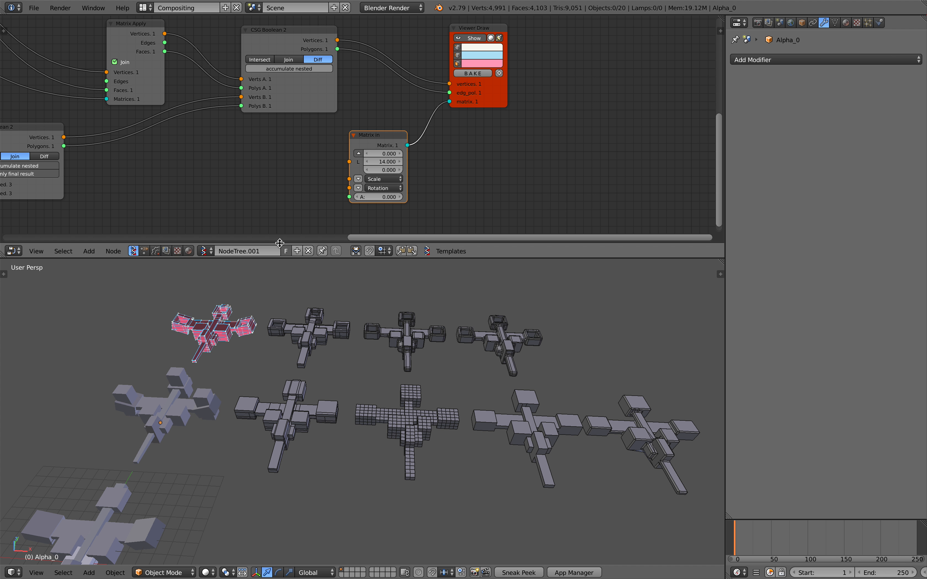
Step: Bring the whole node tree into view and shift the upper source-objects node slightly closer to its neighbours
scroll(269, 223, down, 3)
middle_drag(269, 223, 319, 211)
scroll(253, 170, down, 4)
middle_drag(251, 170, 403, 161)
scroll(321, 115, down, 2)
middle_drag(321, 113, 327, 152)
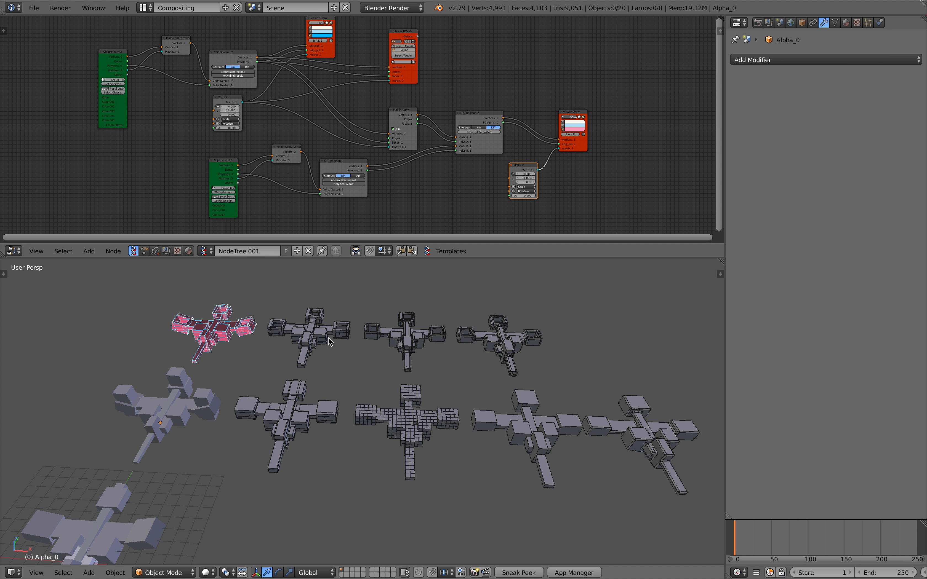
middle_drag(321, 456, 286, 416)
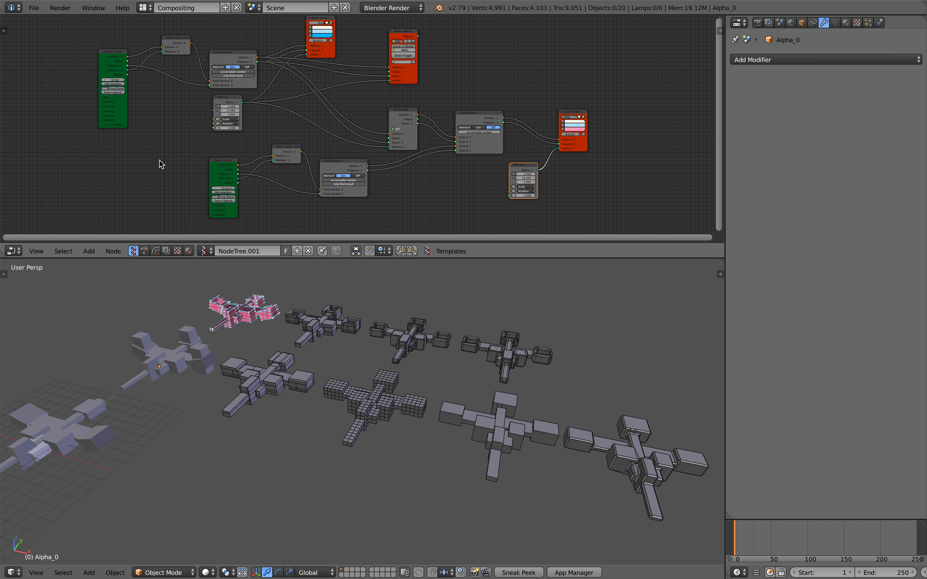
middle_drag(160, 160, 213, 172)
drag(168, 64, 179, 78)
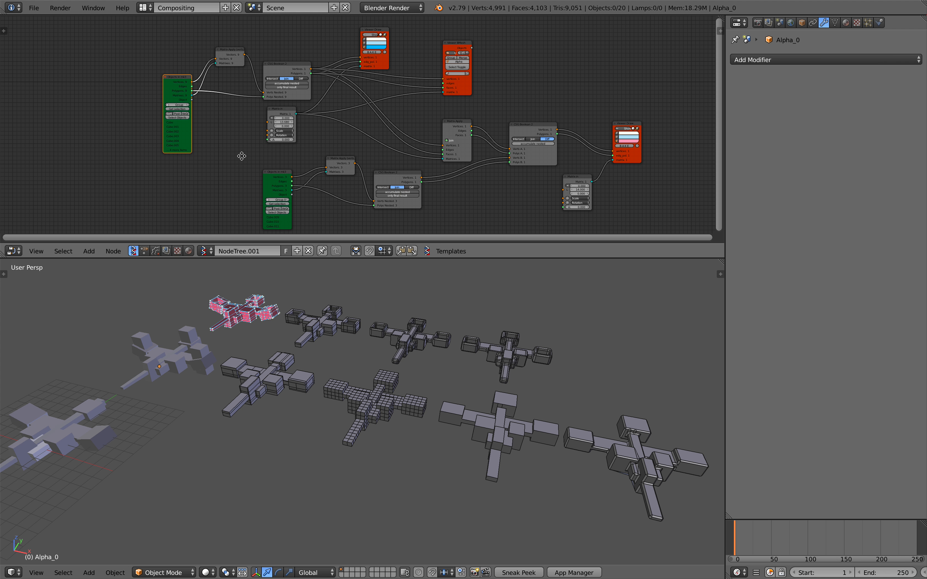
middle_drag(241, 156, 241, 155)
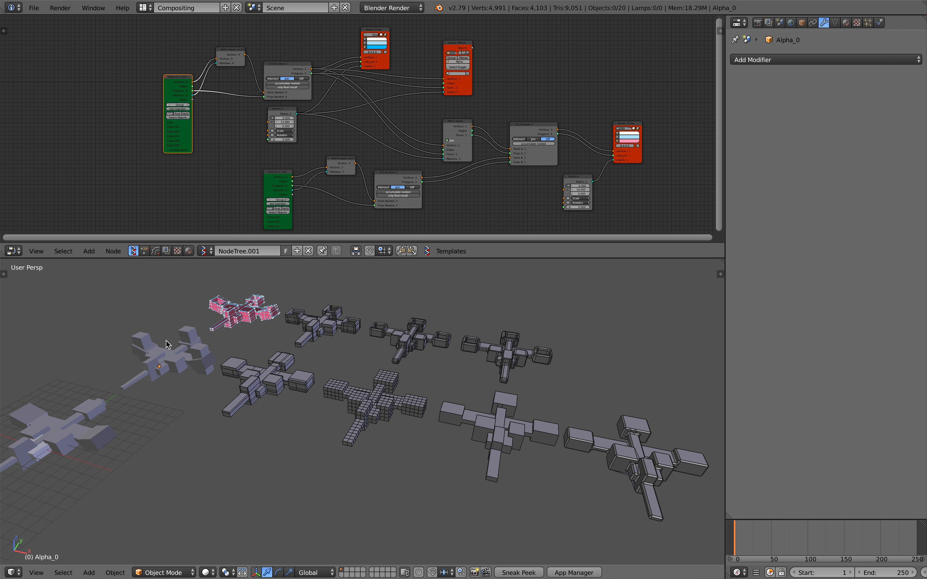
Step: Select the live joined mesh Alpha_0 and reposition the Viewer BMesh node that generates it
shift+middle_drag(183, 347, 431, 388)
scroll(431, 388, up, 4)
middle_drag(526, 396, 455, 375)
scroll(512, 374, down, 2)
shift+middle_drag(512, 383, 463, 369)
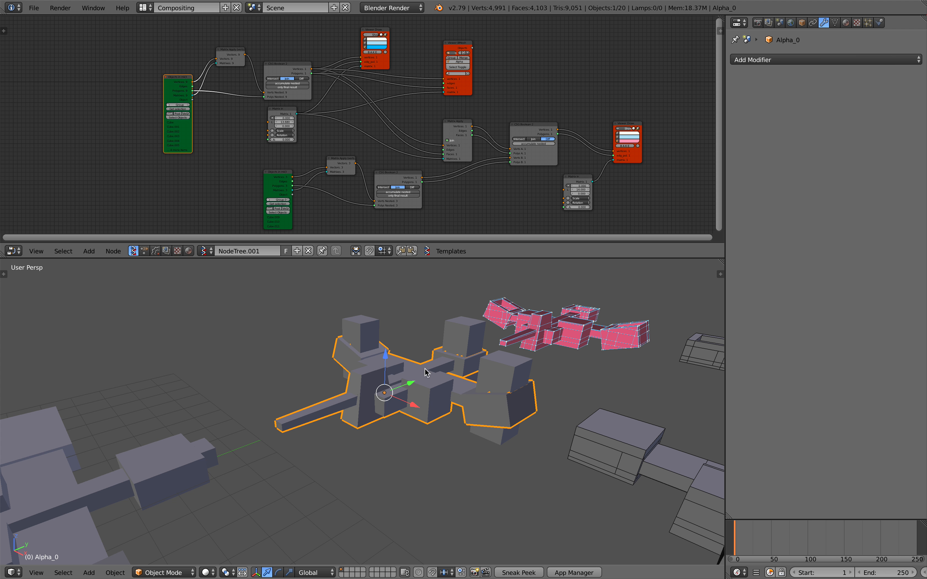
middle_drag(413, 157, 362, 173)
scroll(362, 174, up, 2)
middle_drag(378, 92, 356, 122)
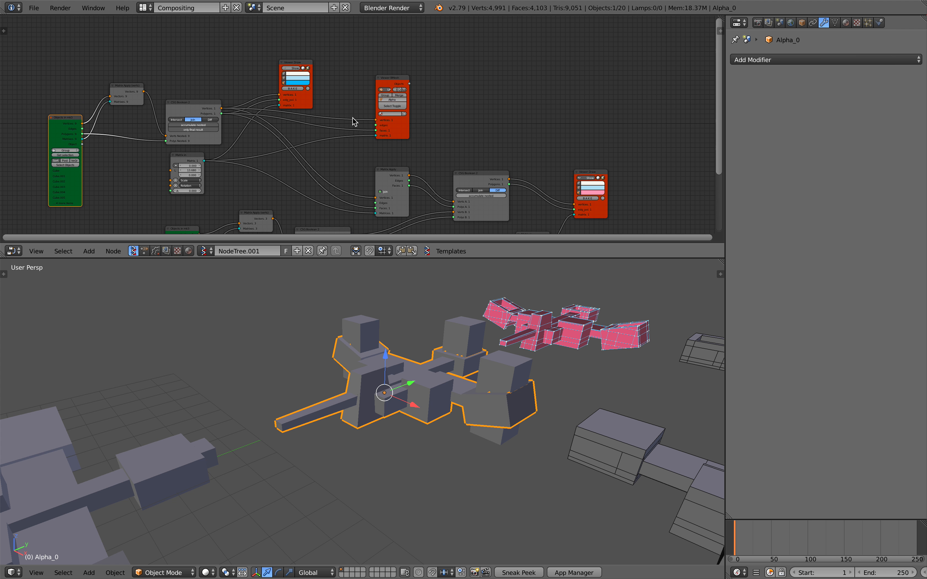
scroll(357, 122, up, 3)
drag(399, 71, 381, 68)
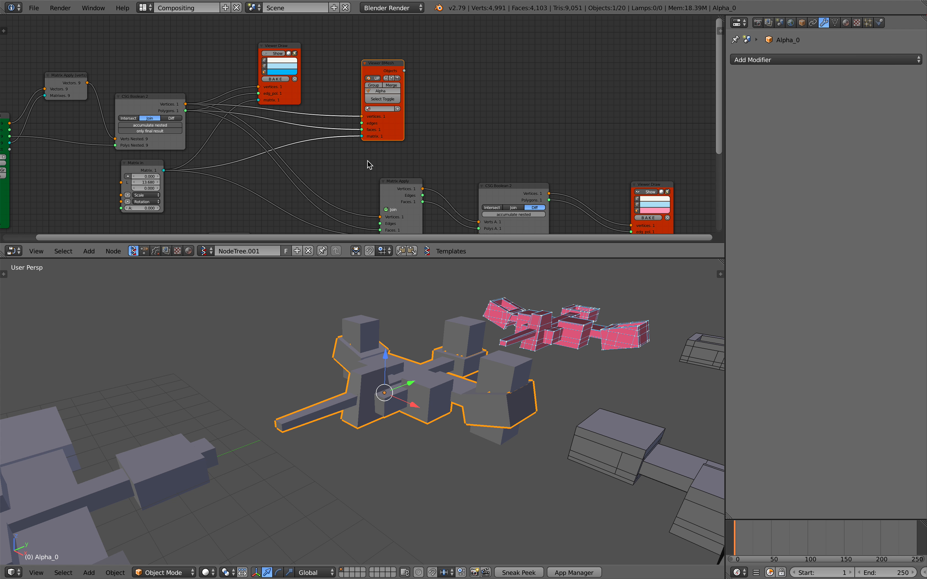
mouse_move(368, 161)
middle_down()
mouse_move(342, 103)
mouse_move(403, 170)
mouse_move(379, 157)
middle_up()
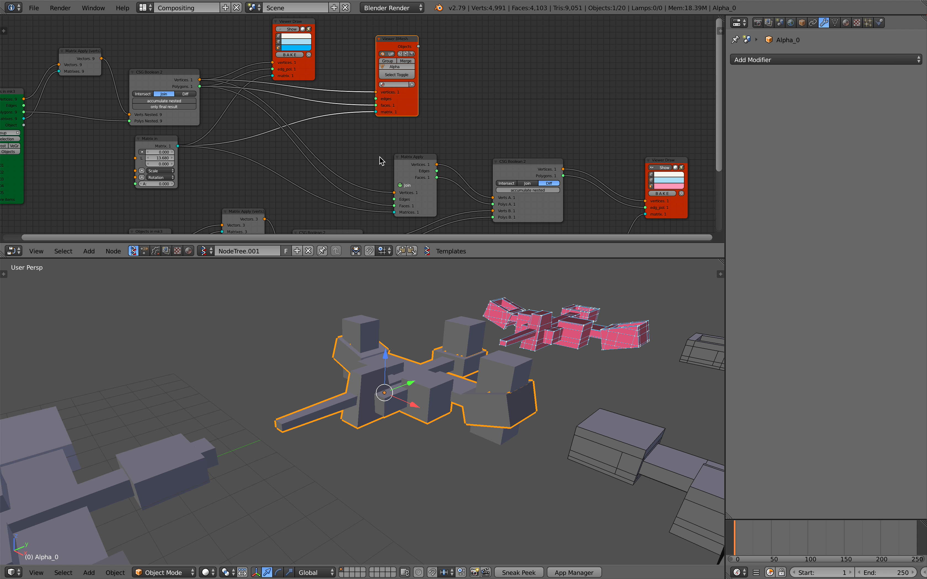
Step: Move the Matrix Apply and difference CSG Boolean nodes away from the Viewer BMesh node to make room
drag(408, 161, 439, 141)
drag(533, 164, 551, 173)
drag(454, 142, 462, 137)
middle_drag(413, 81, 407, 99)
mouse_move(394, 63)
mouse_down()
mouse_move(369, 63)
mouse_move(401, 60)
mouse_up()
scroll(370, 62, up, 1)
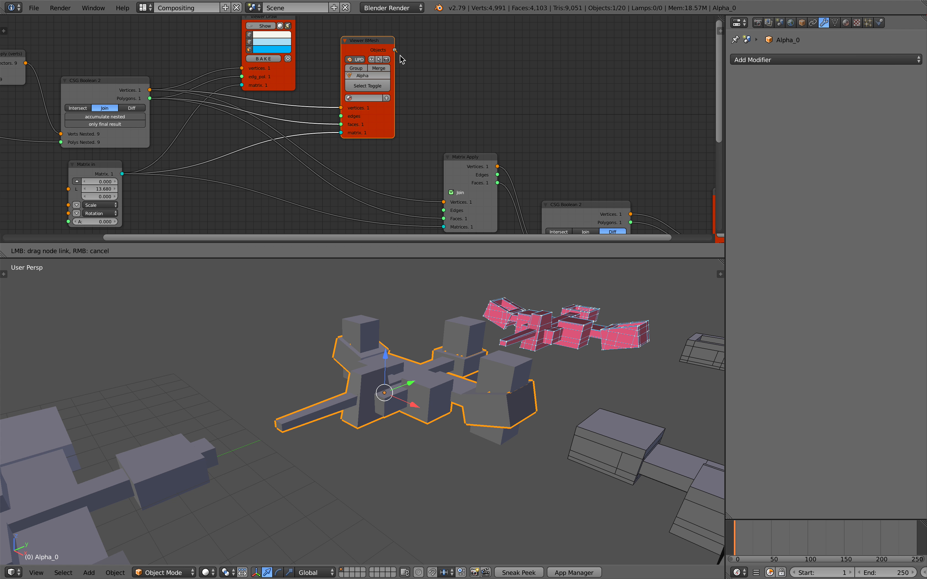
drag(422, 100, 422, 120)
Step: Adjust the position of the source-objects node that feeds the lower branch of the tree
scroll(423, 122, down, 1)
middle_drag(422, 123, 441, 70)
scroll(337, 177, down, 3)
middle_drag(337, 177, 348, 122)
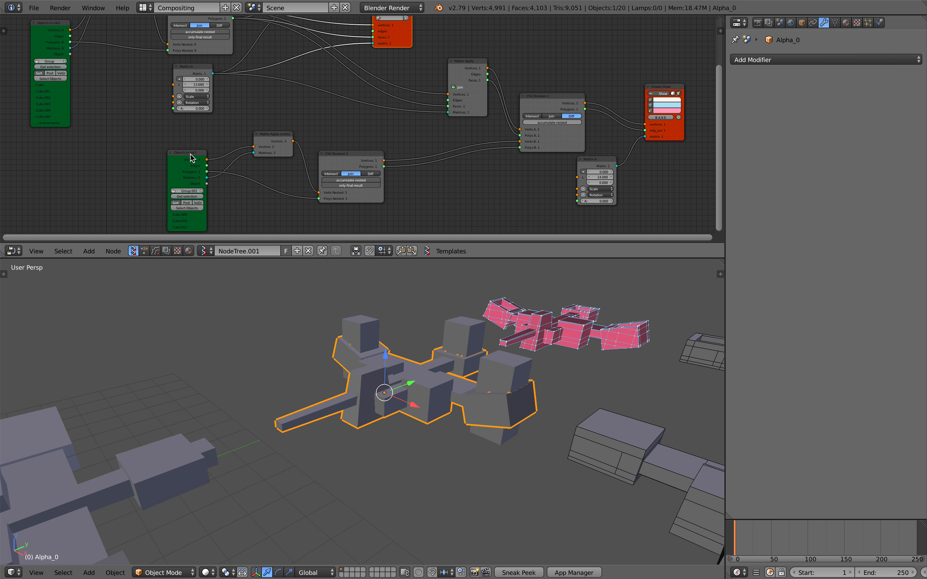
drag(191, 157, 195, 153)
middle_drag(364, 99, 329, 127)
middle_drag(397, 114, 367, 147)
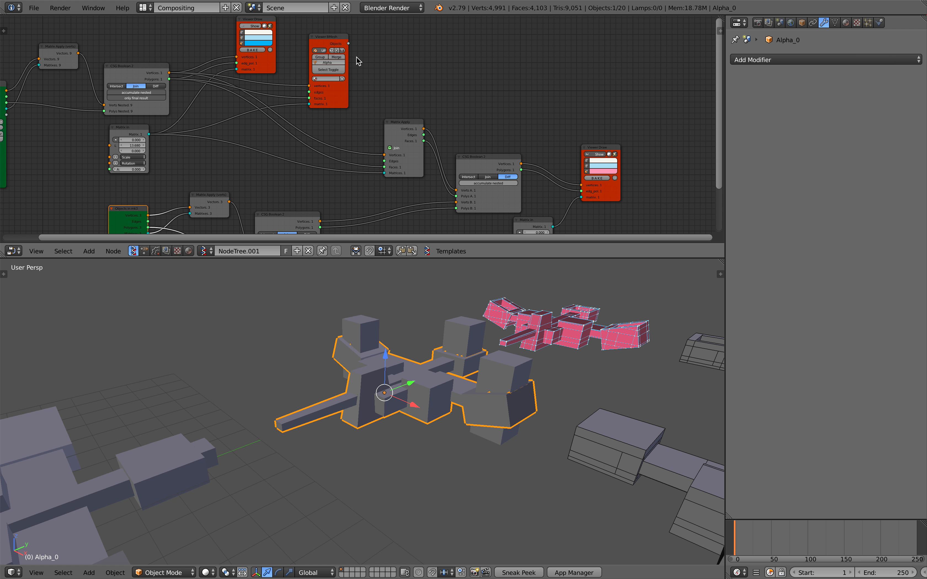
Step: Nudge the Matrix Apply node and enlarge the node editor area around the Viewer BMesh node
scroll(360, 63, up, 3)
mouse_move(382, 91)
middle_down()
mouse_move(373, 98)
mouse_move(384, 139)
mouse_move(405, 110)
middle_up()
scroll(373, 98, up, 2)
middle_drag(104, 77, 176, 83)
drag(94, 68, 97, 68)
drag(498, 152, 495, 150)
middle_drag(485, 114, 454, 110)
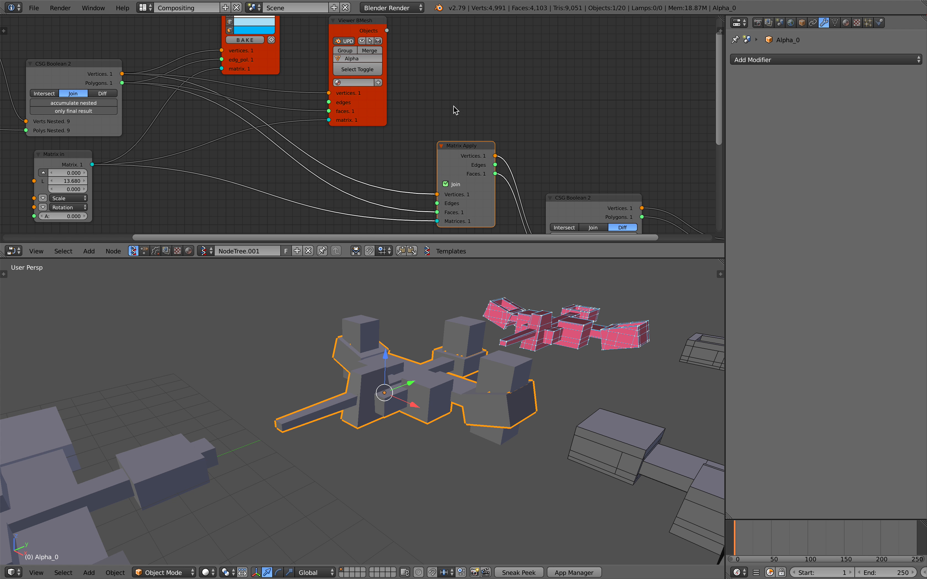
drag(508, 258, 507, 326)
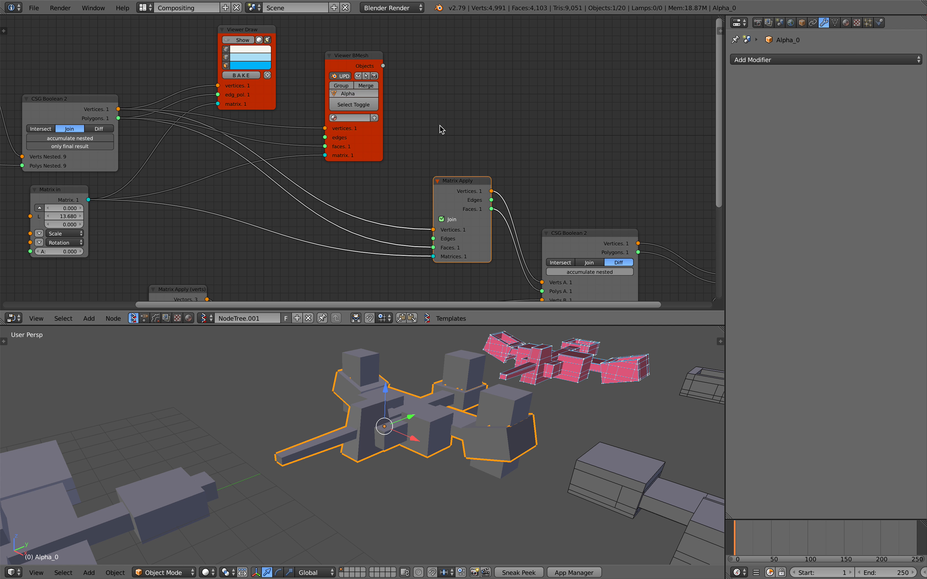
Step: Add an Object ID Out MK2 node and place it beside the Viewer BMesh node
key(alt+space)
text(object id)
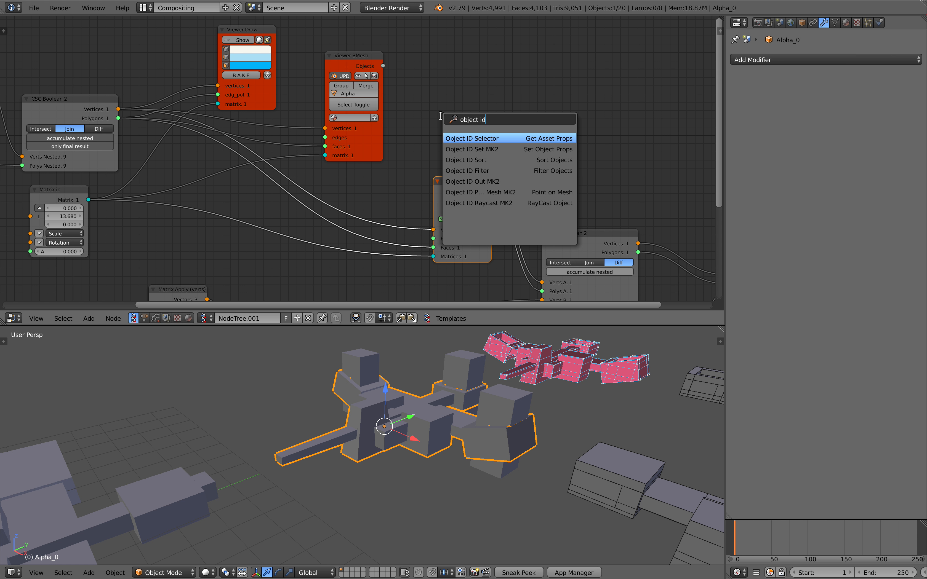
key(Down)
key(Down)
key(Down)
key(Down)
key(Return)
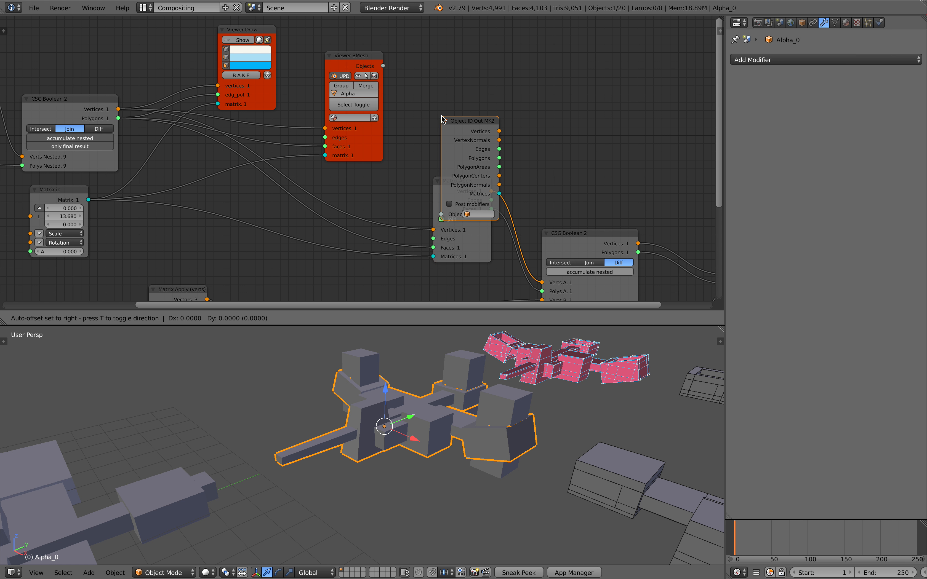
click(423, 69)
Step: Feed the Viewer BMesh objects into Object ID Out MK2 and link its vertices, polygons and matrices to Matrix Apply
drag(383, 66, 451, 134)
drag(468, 182, 499, 177)
drag(485, 60, 512, 113)
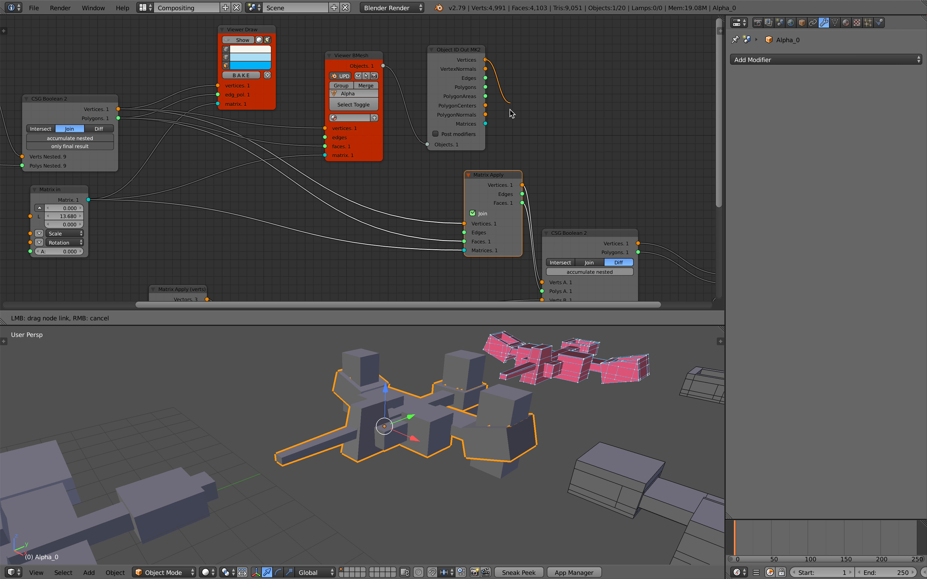
drag(468, 213, 468, 215)
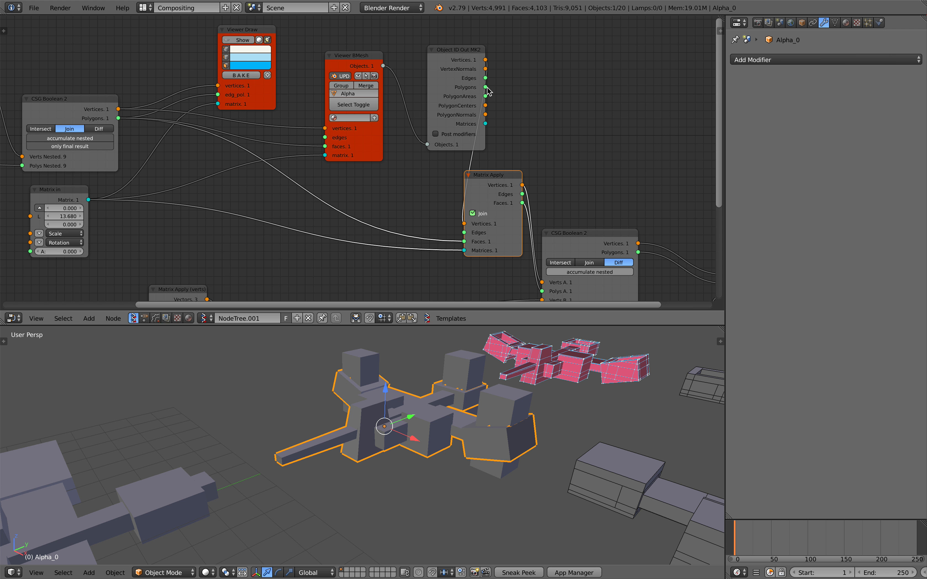
drag(487, 88, 468, 242)
drag(485, 123, 510, 200)
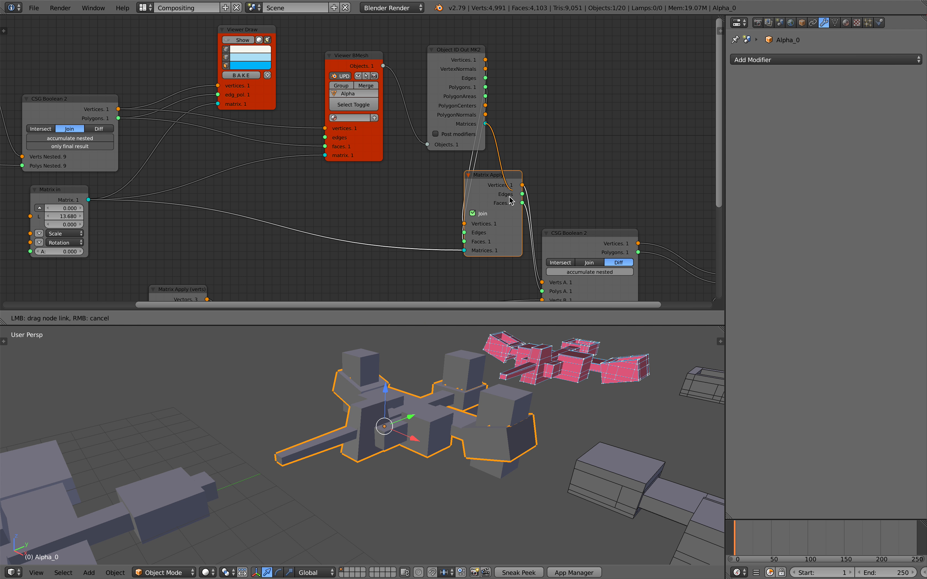
drag(468, 249, 485, 141)
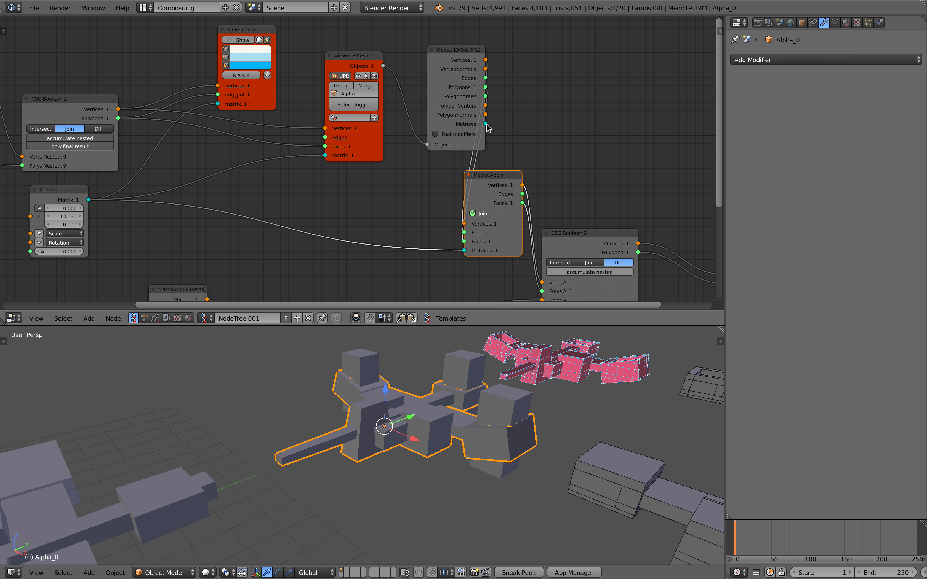
Step: Position the Object ID Out MK2 node between Viewer BMesh and Matrix Apply, and enable Post modifiers on it
drag(457, 91, 409, 202)
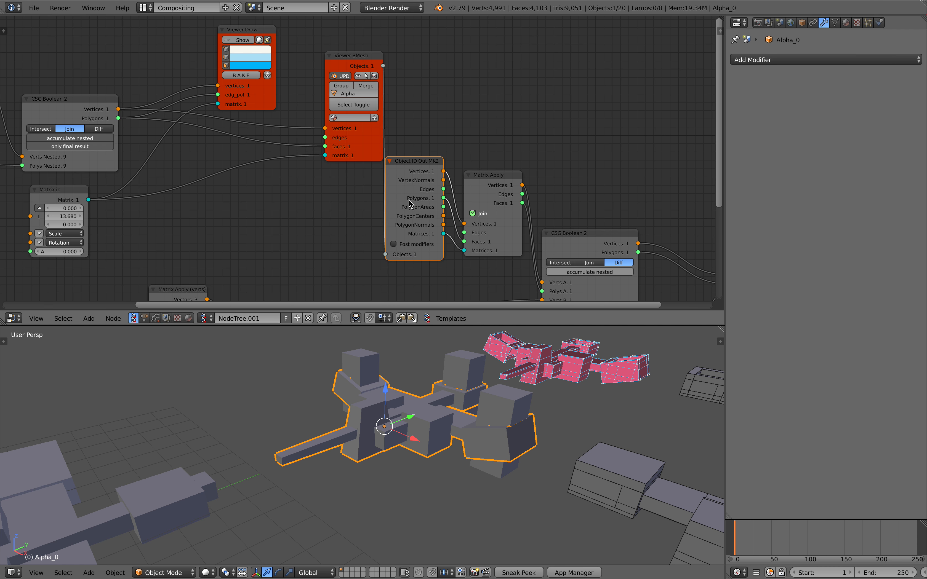
scroll(425, 202, down, 2)
middle_drag(440, 203, 357, 143)
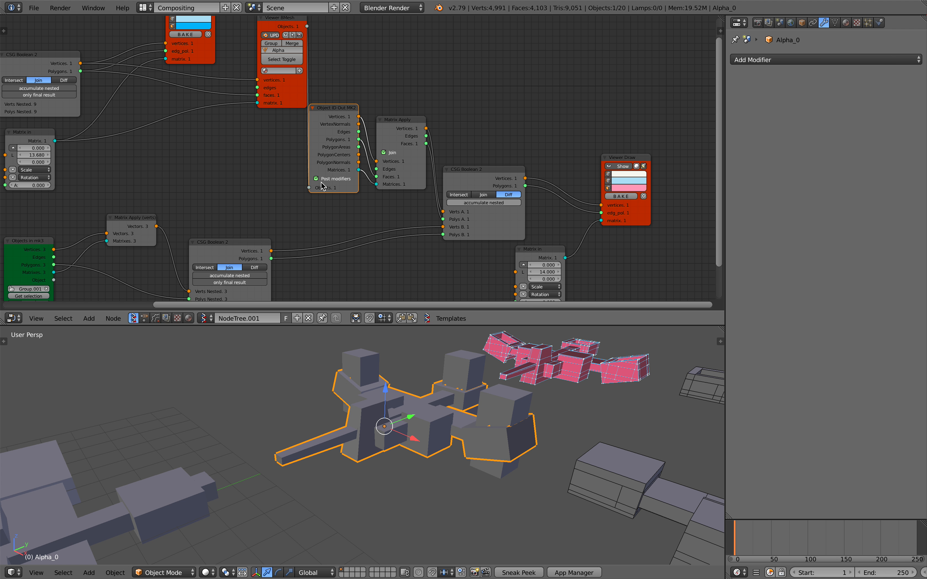
scroll(321, 186, down, 2)
scroll(341, 77, up, 1)
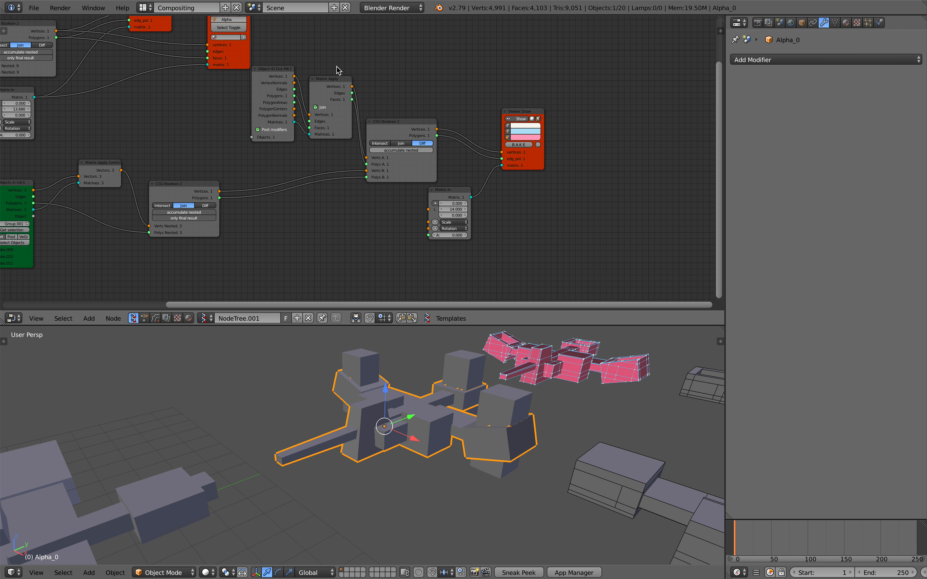
Step: Shift the Matrix Apply and difference nodes further along and center Object ID Out MK2 in the gap
drag(326, 58, 605, 272)
key(g)
click(634, 245)
drag(277, 71, 298, 69)
scroll(302, 68, down, 2)
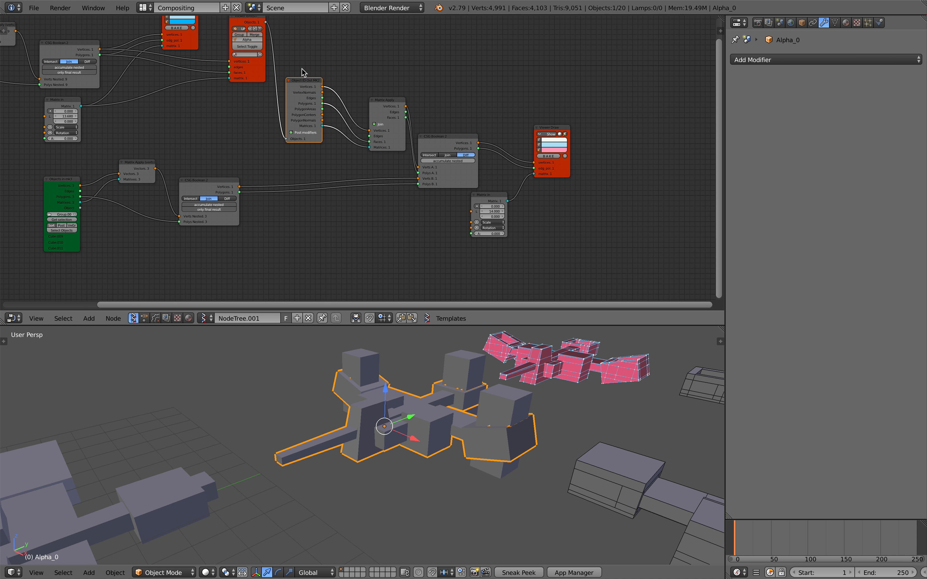
Step: Save the file as the next numbered version after sv_boxes_boolean_manual_001.blend
click(33, 8)
click(49, 104)
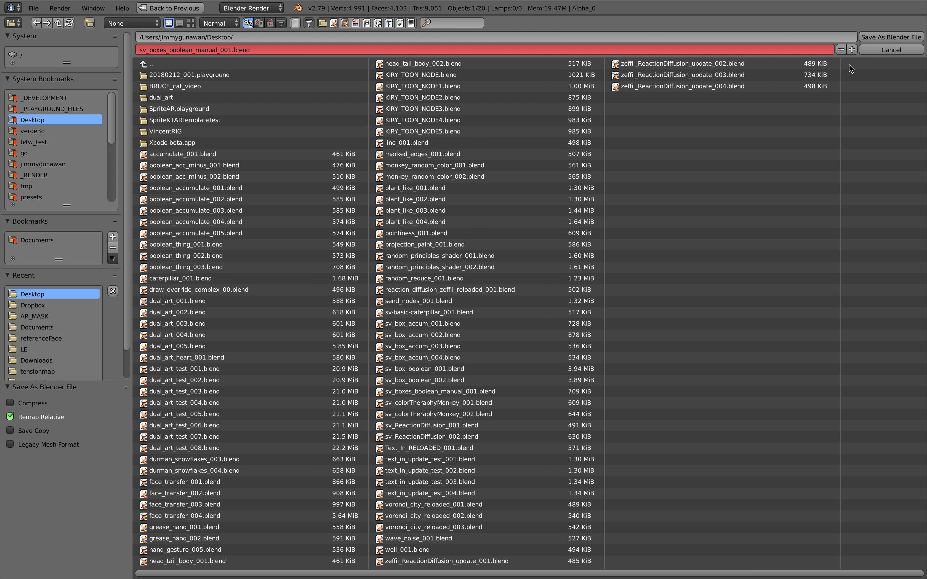
click(851, 50)
click(867, 38)
Step: Scale the top face of the source cube Cube.002 down to about 0.71 in Edit Mode and return to Object Mode
scroll(266, 380, down, 3)
middle_drag(288, 402, 364, 411)
middle_drag(324, 439, 361, 433)
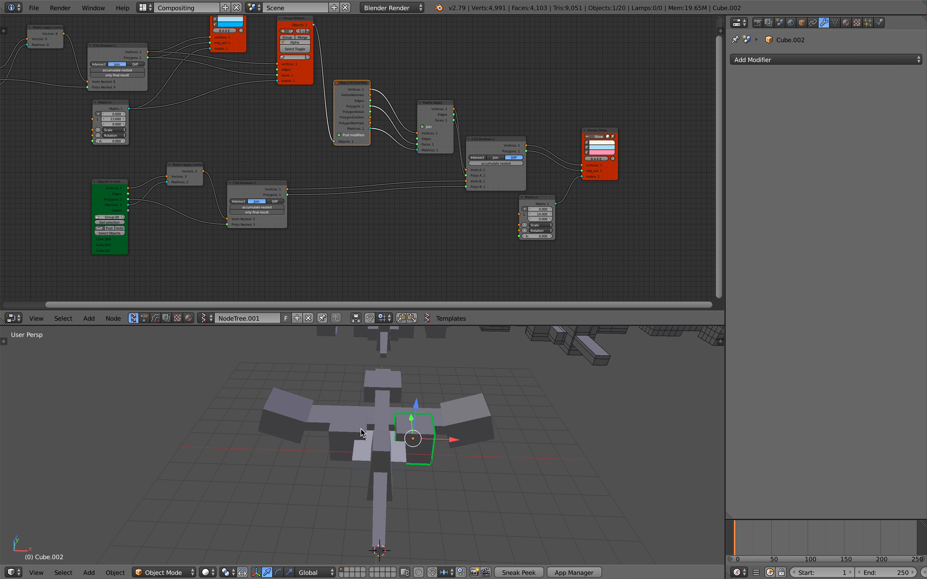
scroll(425, 432, up, 6)
scroll(426, 432, down, 4)
right_click(428, 458)
middle_drag(428, 459, 391, 443)
right_click(454, 397)
middle_drag(454, 398, 424, 432)
key(Tab)
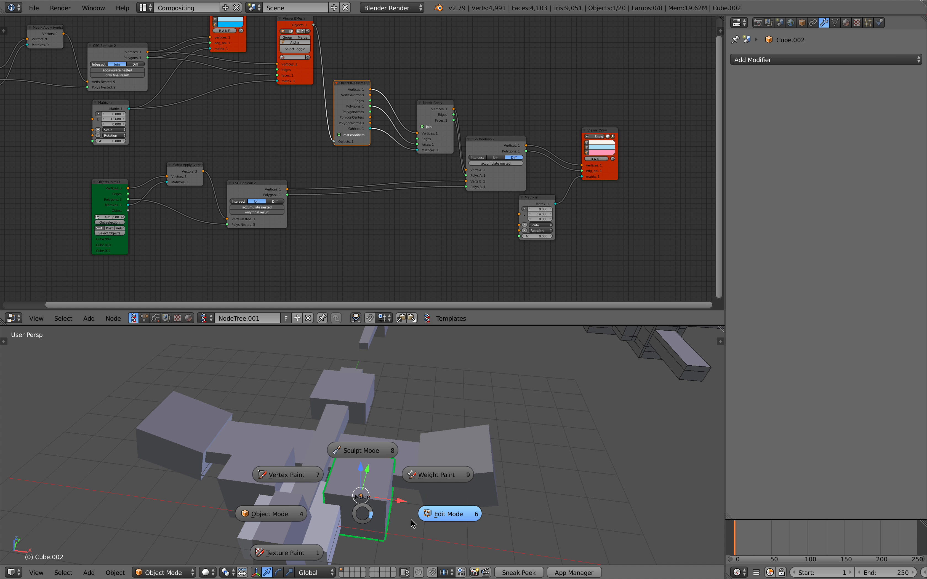
right_click(357, 481)
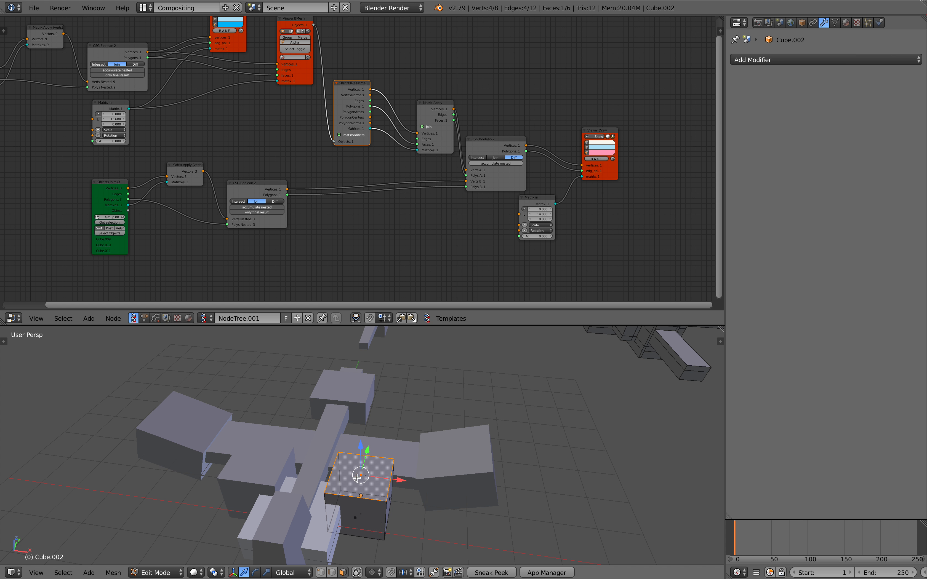
key(s)
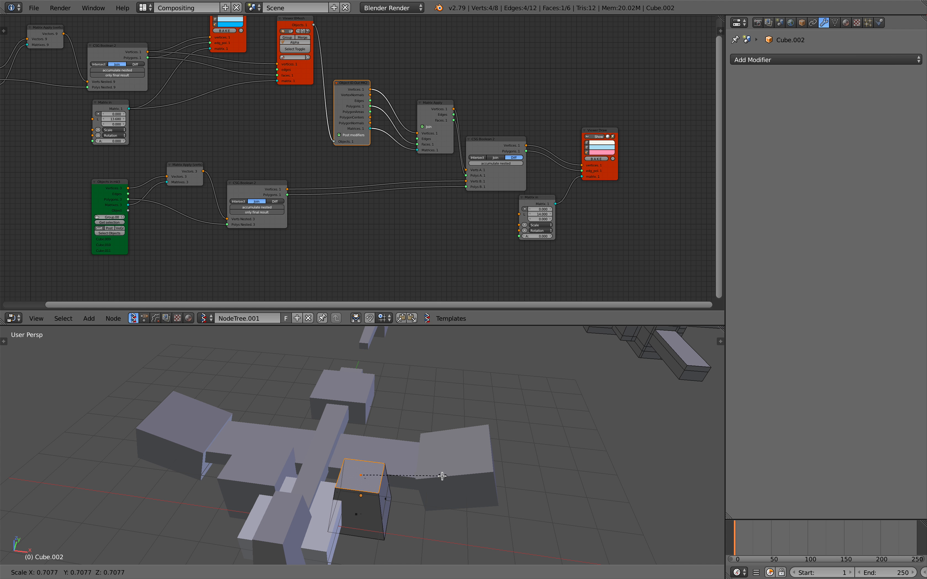
click(442, 476)
key(Tab)
Step: Shrink the top face of the neighbouring source cube Cube.003 in Edit Mode and return to Object Mode
middle_drag(270, 475, 356, 477)
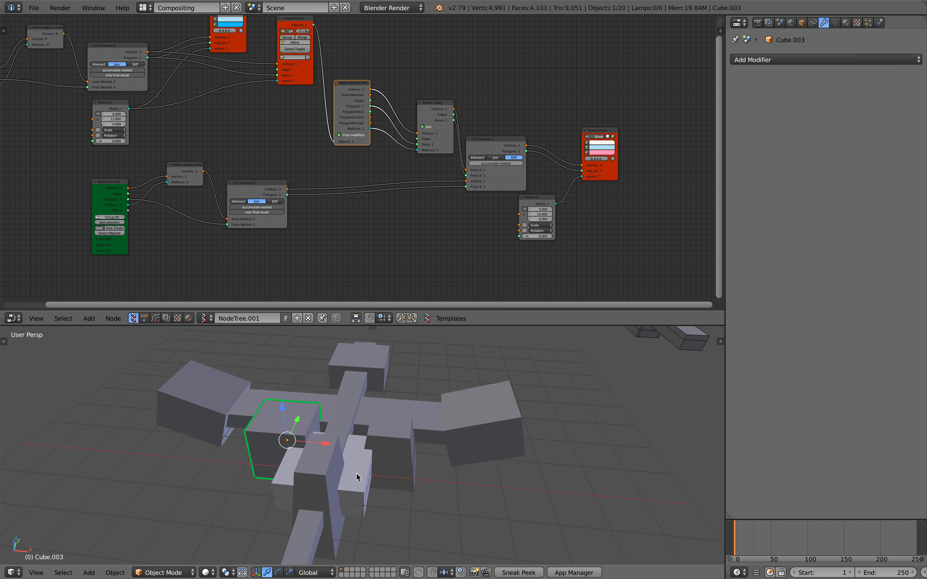
key(Tab)
right_click(286, 419)
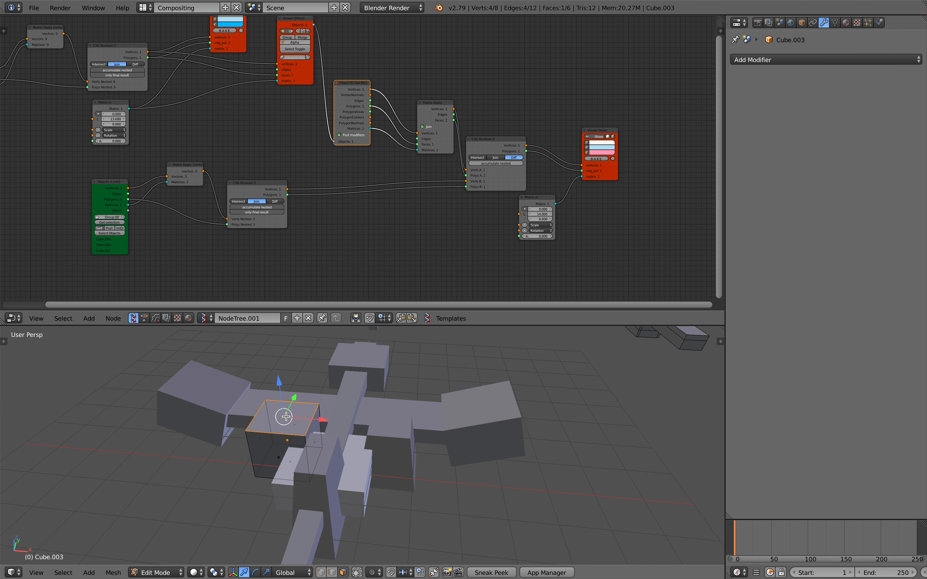
key(s)
click(340, 423)
key(Tab)
Step: Move the timeline to frame 34 to refresh the boolean results from the edited cubes
middle_drag(348, 423, 333, 435)
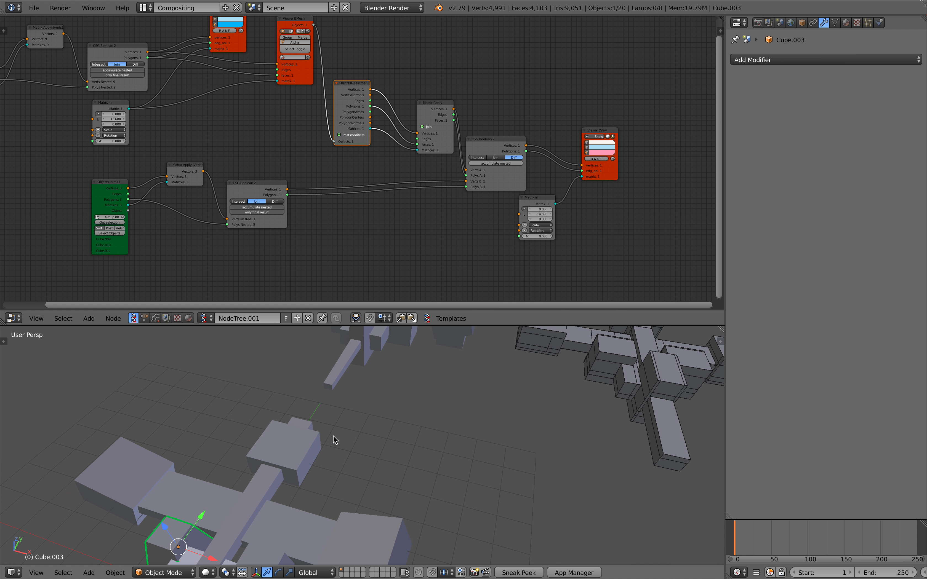
scroll(280, 469, down, 6)
shift+middle_drag(280, 469, 309, 441)
scroll(315, 464, up, 4)
scroll(328, 449, up, 5)
scroll(321, 439, down, 3)
scroll(331, 441, down, 6)
scroll(367, 456, up, 2)
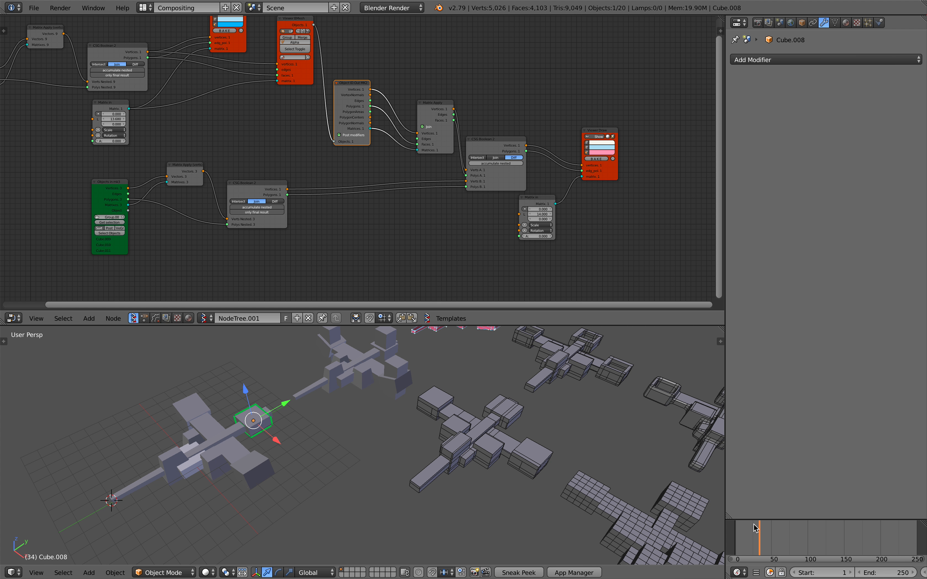
Step: Examine the joined Alpha_0 mesh and the pink difference result up close, and clear the object selection
shift+scroll(403, 431, up, 3)
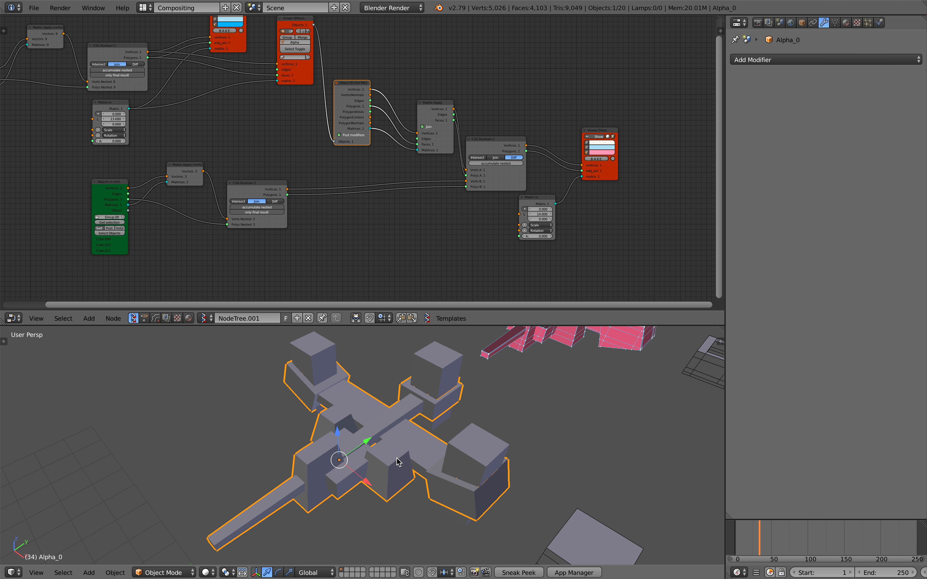
middle_drag(398, 462, 404, 456)
scroll(434, 426, down, 2)
shift+middle_drag(479, 397, 379, 479)
scroll(380, 479, up, 4)
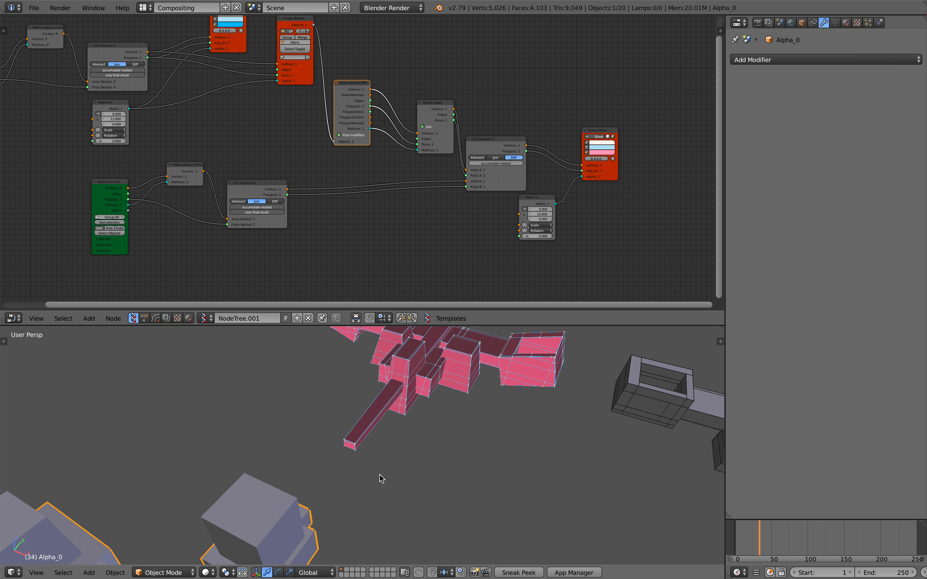
scroll(458, 379, down, 3)
shift+middle_drag(457, 379, 416, 481)
scroll(416, 481, up, 4)
scroll(435, 445, down, 1)
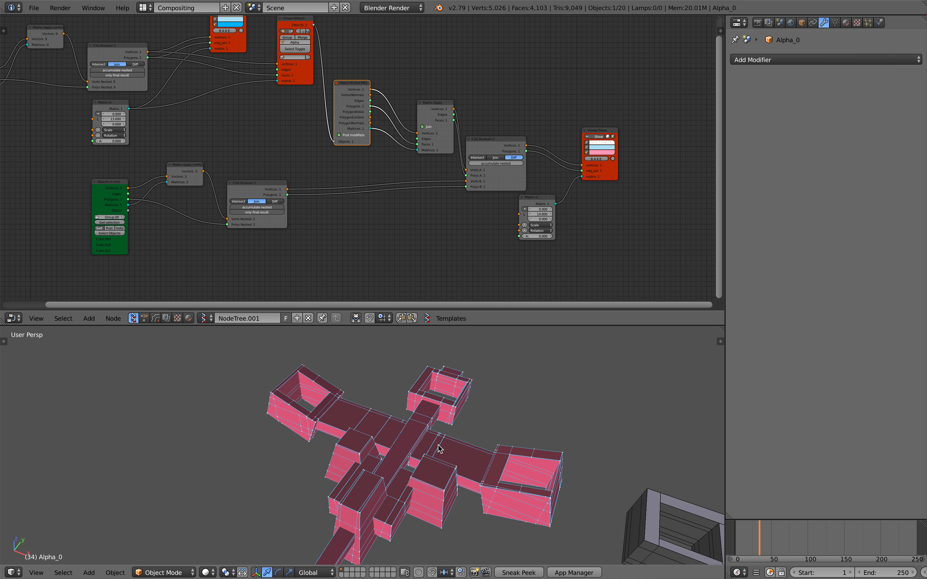
middle_drag(436, 445, 406, 423)
scroll(405, 422, down, 6)
mouse_move(483, 426)
middle_down()
mouse_move(536, 474)
mouse_move(471, 420)
mouse_move(488, 438)
mouse_move(492, 420)
middle_up()
key(a)
shift+middle_drag(492, 419, 509, 457)
scroll(373, 483, up, 3)
Step: Move the Objects in mk3 node of the first group farther away from its Matrix Apply node
middle_drag(352, 80, 409, 108)
drag(409, 109, 412, 106)
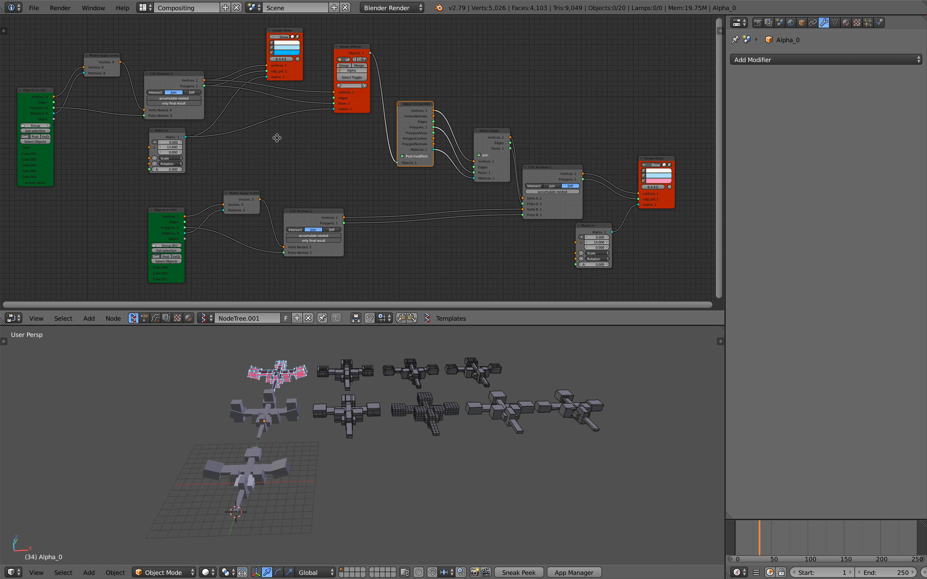
middle_drag(277, 138, 425, 167)
middle_drag(209, 150, 314, 148)
scroll(315, 147, up, 2)
drag(277, 117, 243, 109)
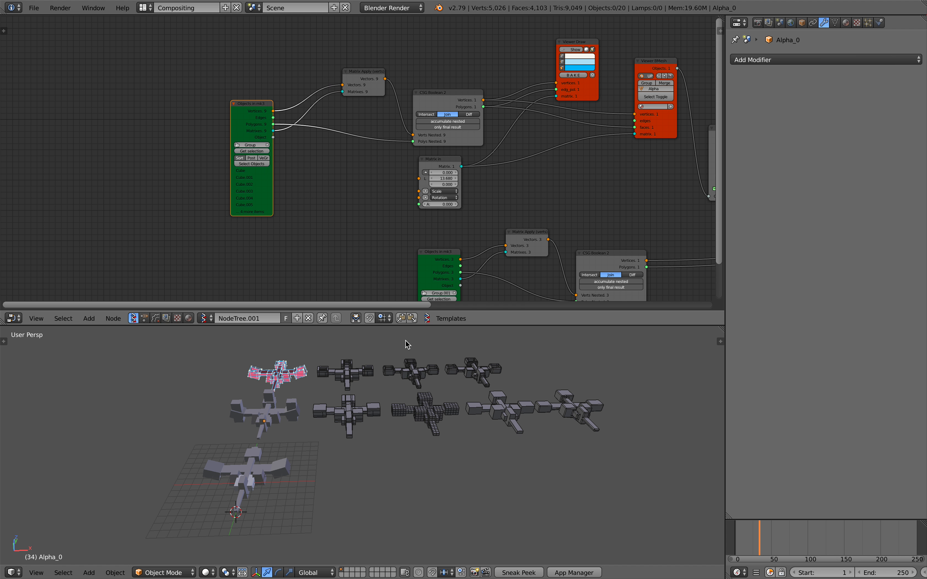
Step: Examine the source cubes alongside the joined mesh and the baked variations, leaving no object selected
middle_drag(339, 425, 377, 410)
key(a)
middle_drag(276, 435, 233, 447)
key(a)
right_click(231, 444)
key(a)
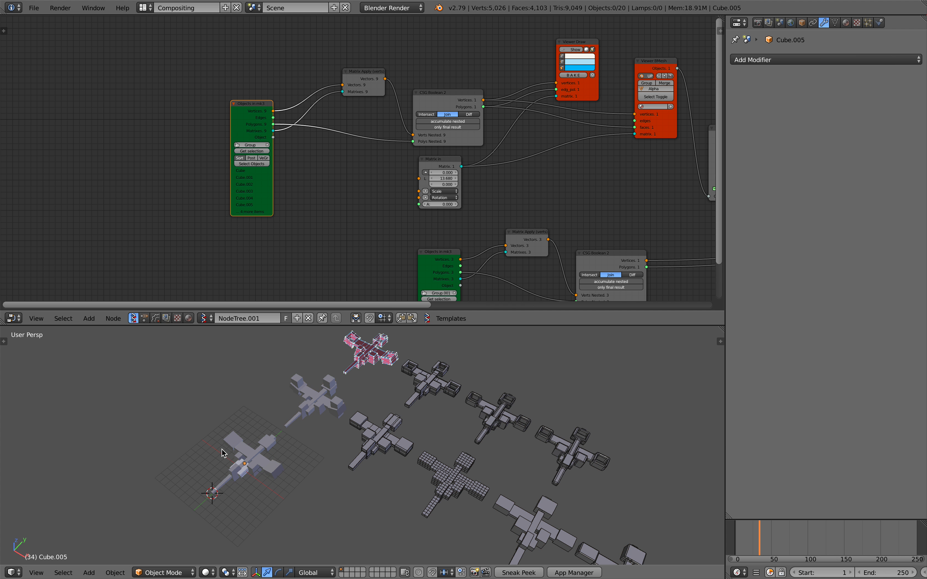
drag(300, 509, 300, 509)
key(a)
key(a)
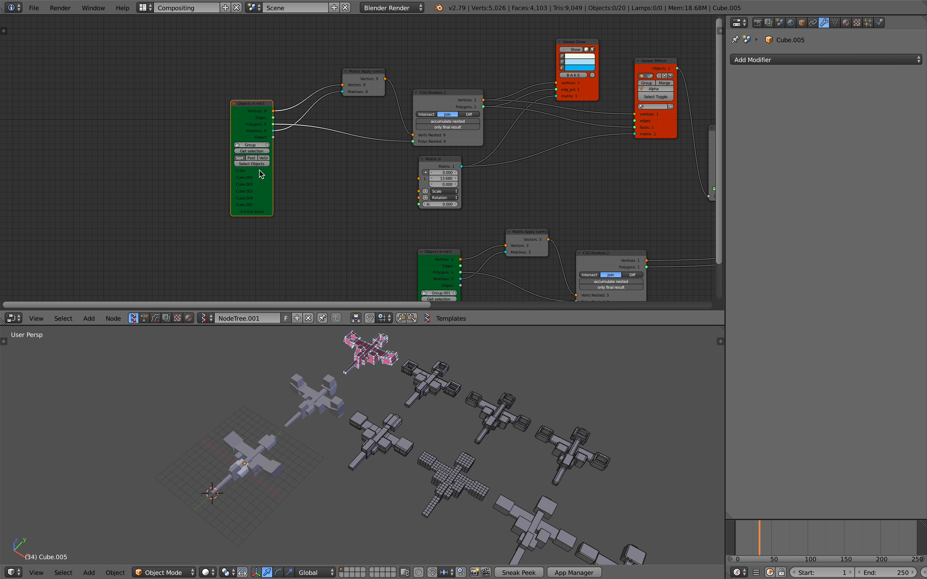
Step: Tidy the first join branch by repositioning its Objects in mk3, Matrix Apply, CSG Boolean 2 and Matrix in nodes
scroll(234, 119, up, 3)
drag(225, 96, 207, 96)
middle_drag(292, 140, 190, 133)
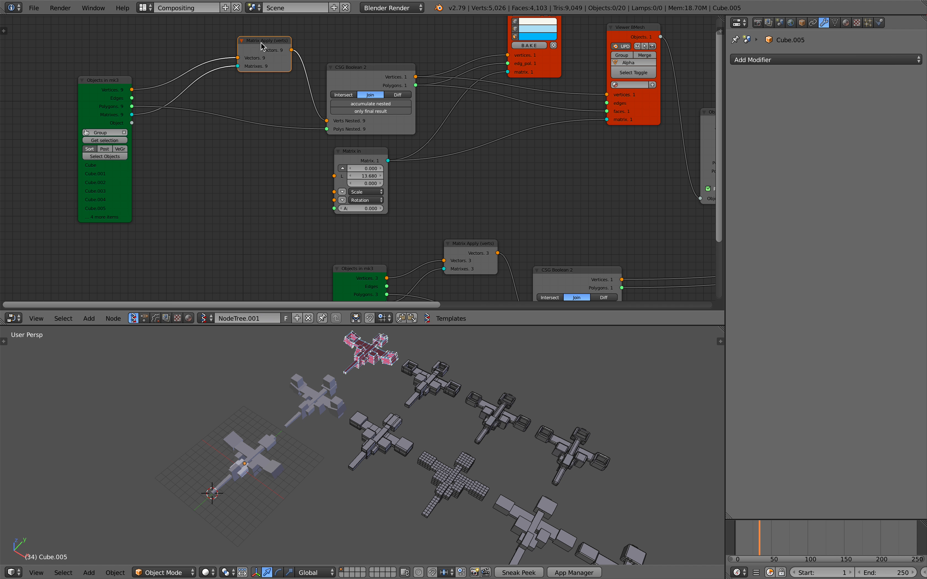
drag(342, 77, 307, 76)
drag(347, 151, 350, 162)
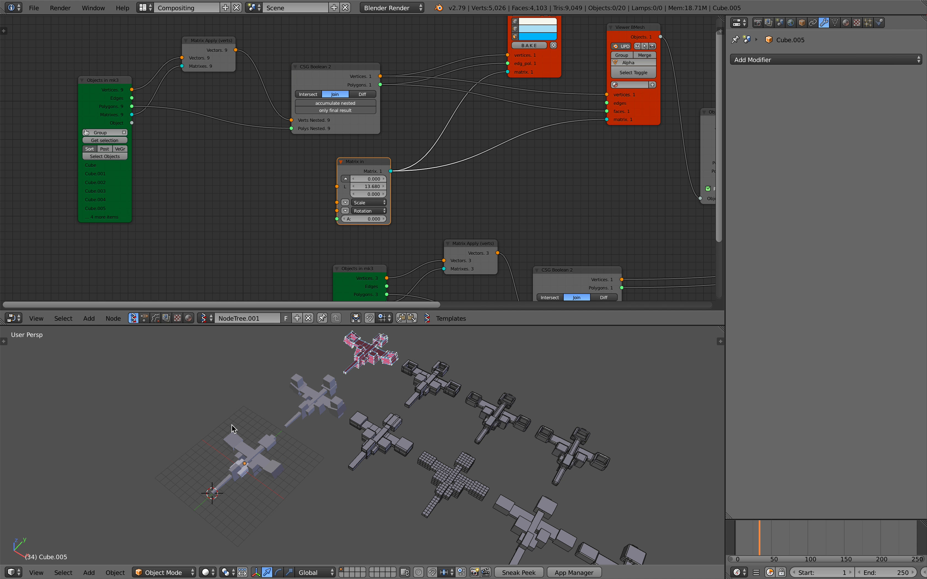
scroll(336, 456, up, 4)
shift+middle_drag(321, 410, 337, 424)
key(r)
key(r)
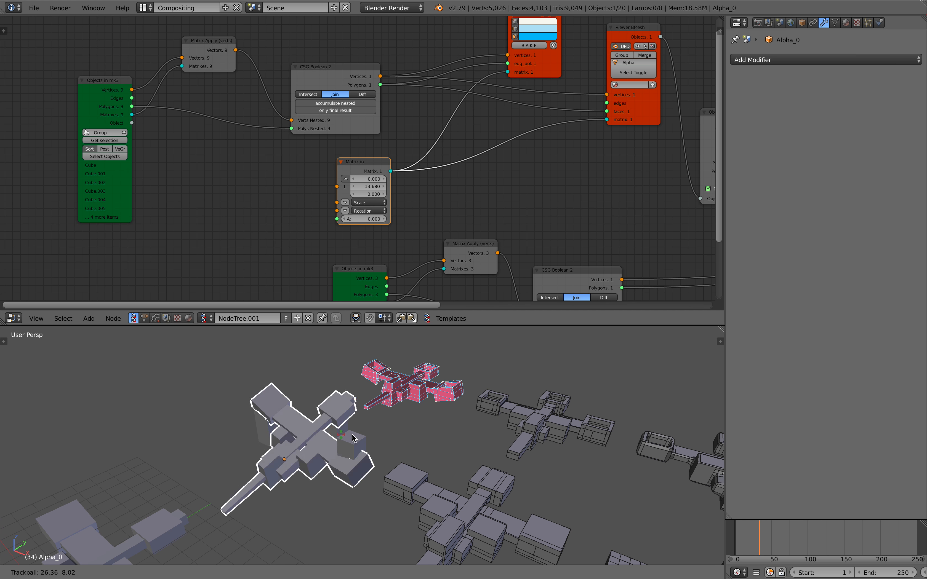
right_click(309, 411)
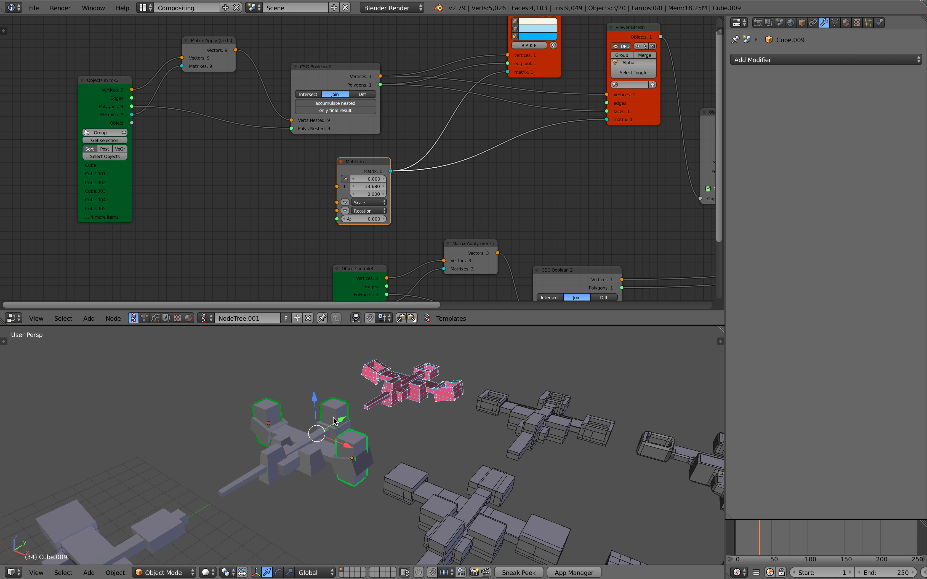
Step: Bring the Objects in mk3, Matrix Apply and CSG Boolean 2 nodes of the Group.001 branch closer together
middle_drag(380, 235, 321, 205)
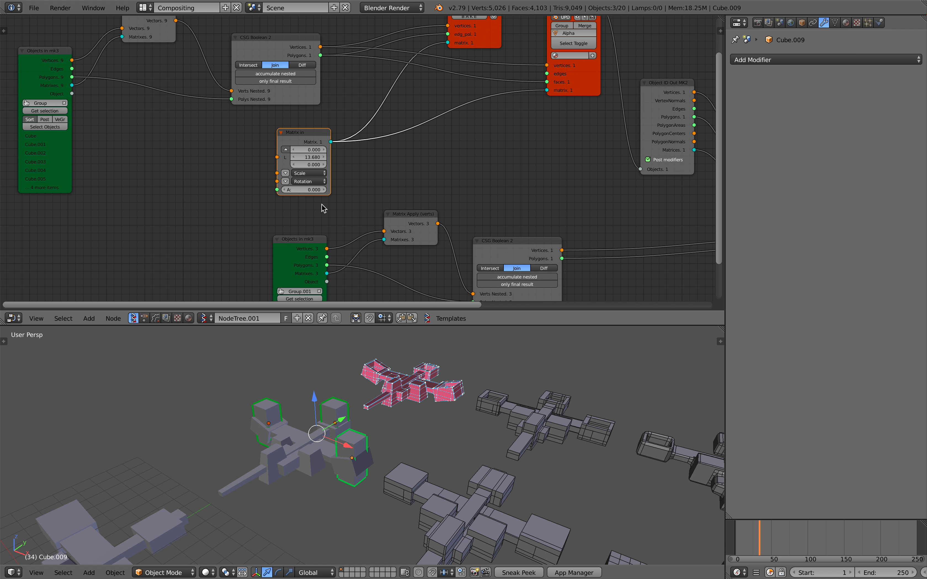
scroll(321, 205, down, 1)
mouse_move(301, 239)
mouse_down()
mouse_move(301, 221)
mouse_move(292, 242)
mouse_up()
middle_drag(317, 245, 301, 235)
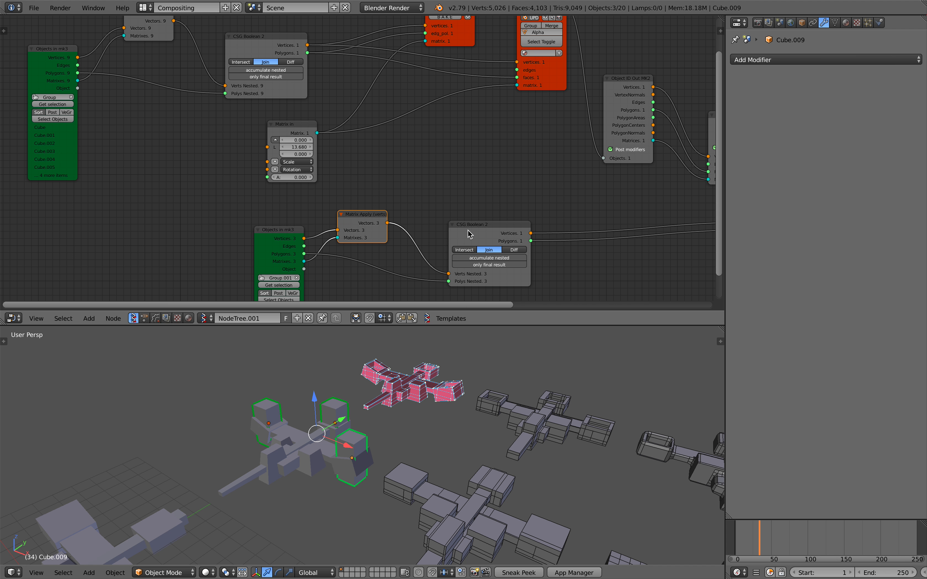
drag(470, 234, 428, 249)
middle_drag(389, 186, 372, 228)
Step: Deselect all objects and examine the difference result next to the joined mesh and cutter cubes
middle_drag(304, 405, 296, 439)
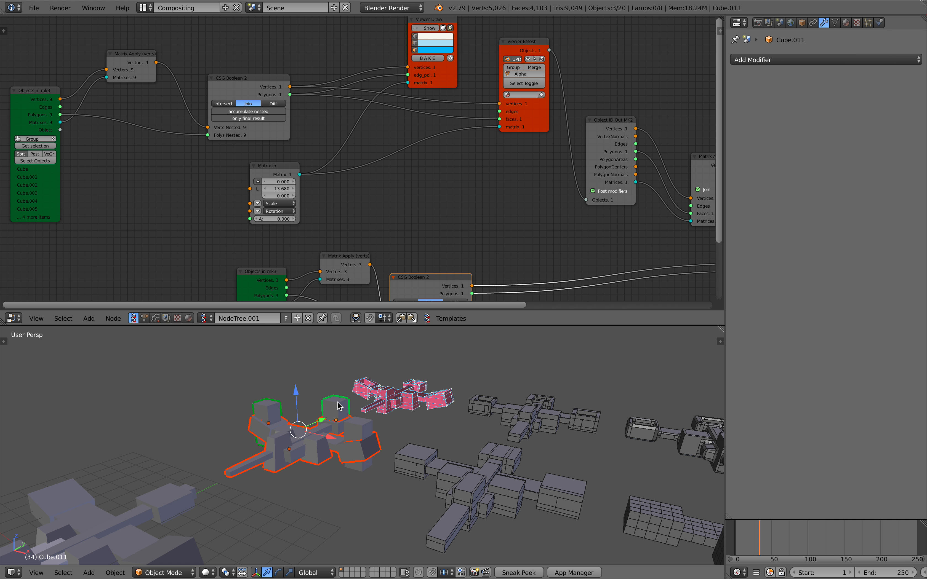
key(a)
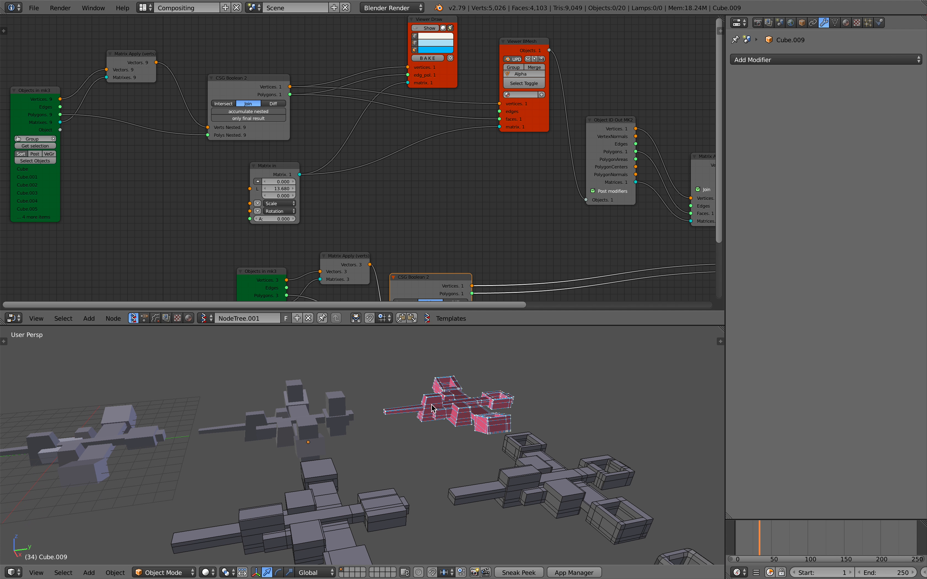